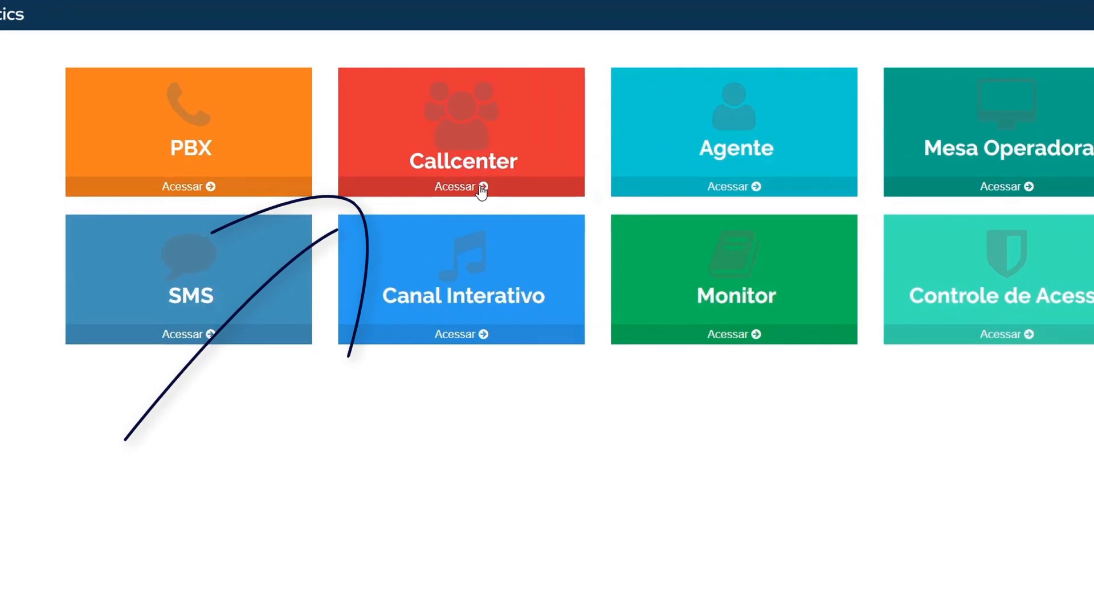
Step: Enter the Callcenter module from its tile and expand the Cadastro menu
left_click(462, 170)
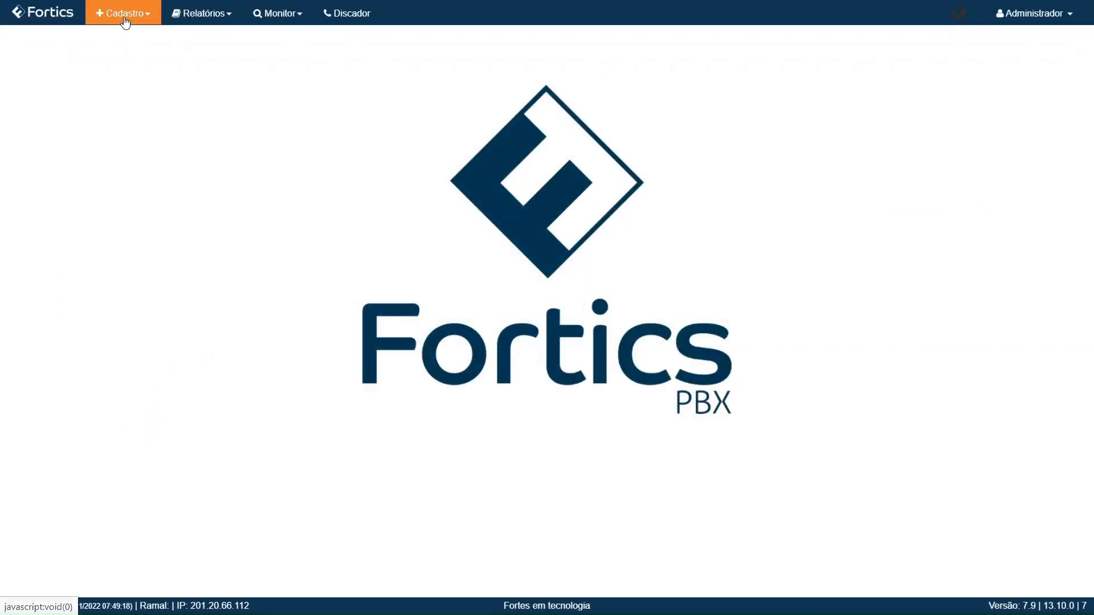
left_click(125, 17)
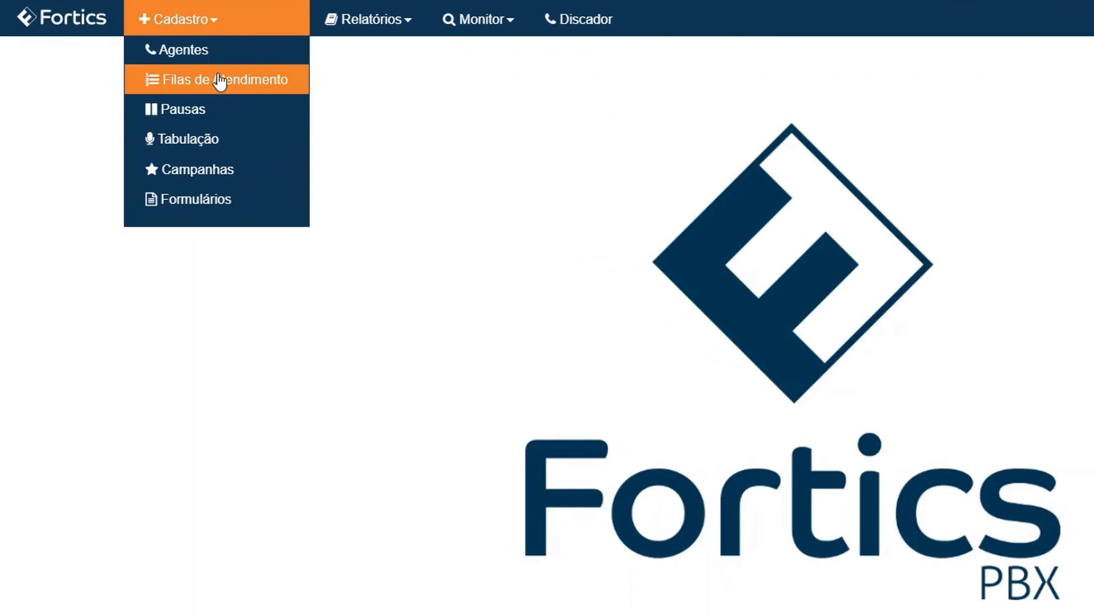
Step: Go to Cadastro > Filas de Atendimento to list the service queues
left_click(220, 80)
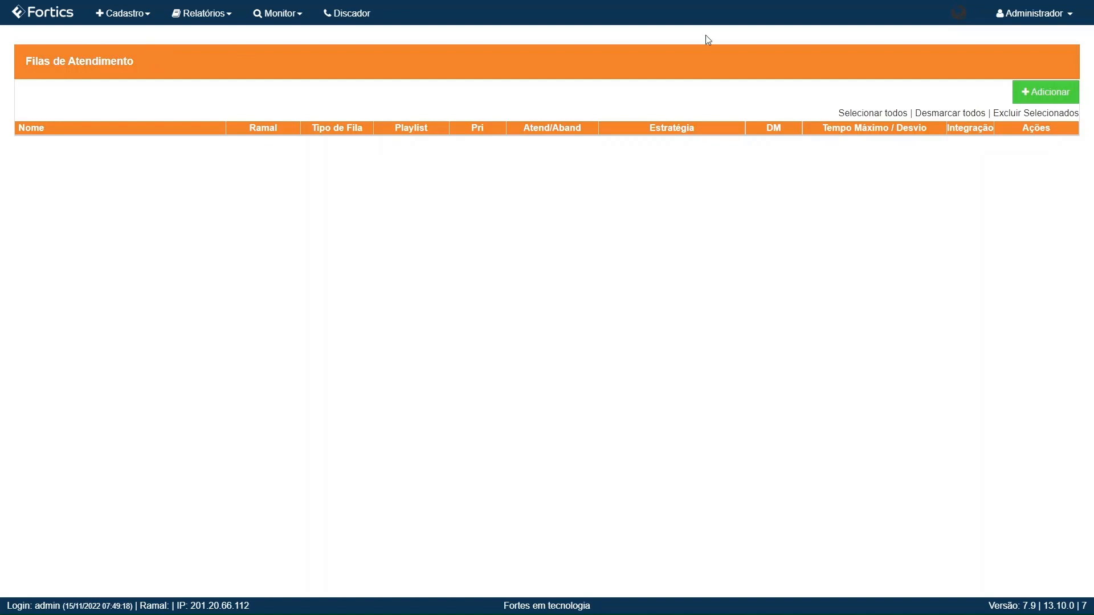
Step: Add a new queue and set its Tipo de fila to Ativo discador
left_click(1054, 90)
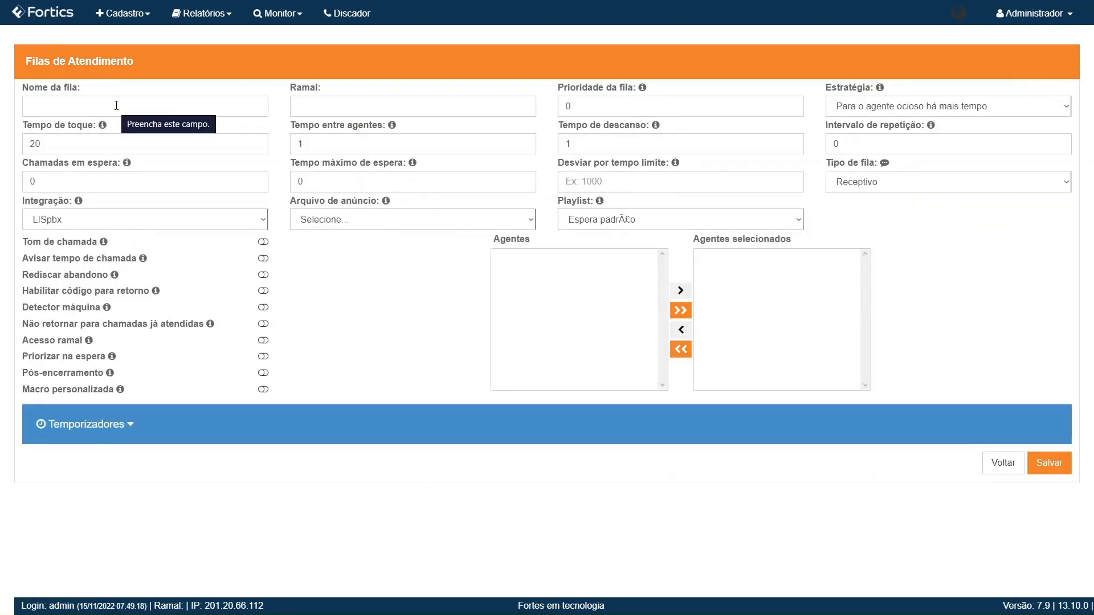
left_click_drag(833, 163, 877, 165)
left_click(889, 182)
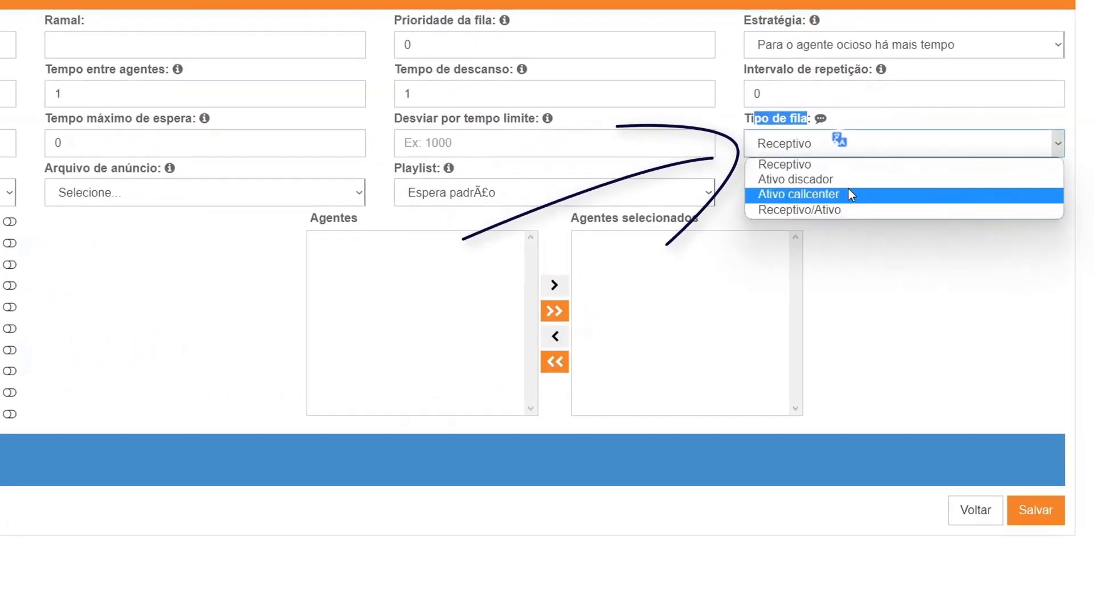
left_click(846, 186)
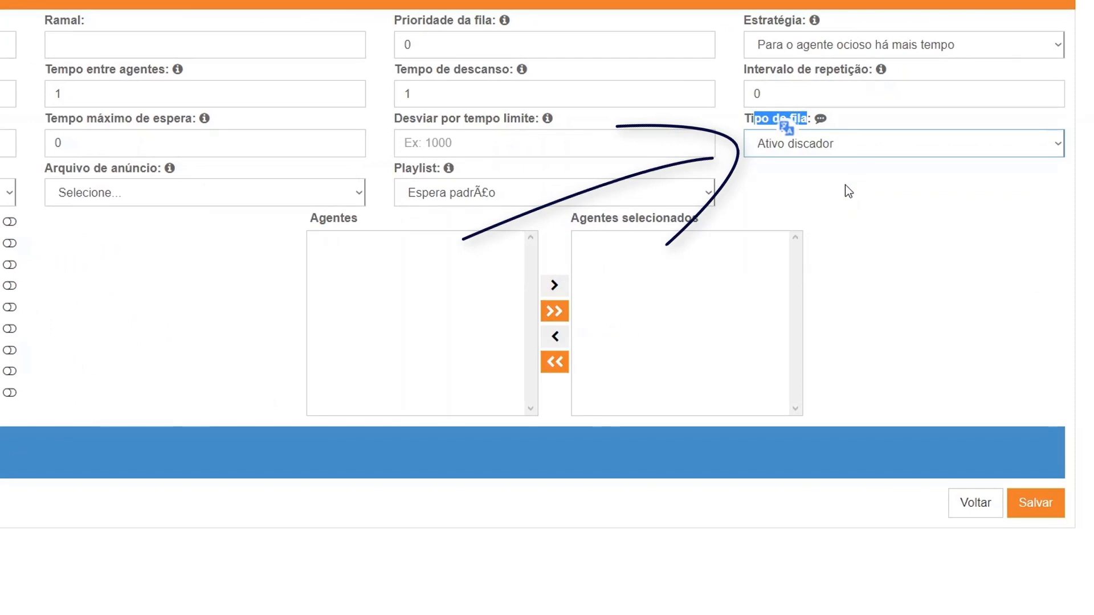
left_click(794, 186)
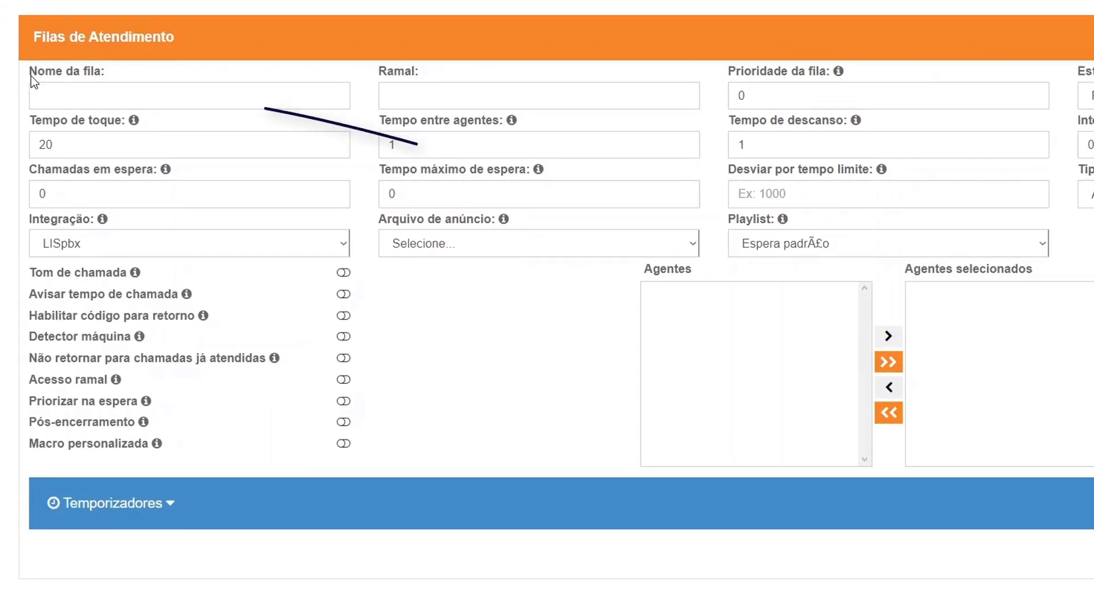
Step: Enter campanha_cobranca as the Nome da fila, correcting a typo
left_click(81, 94)
type("c")
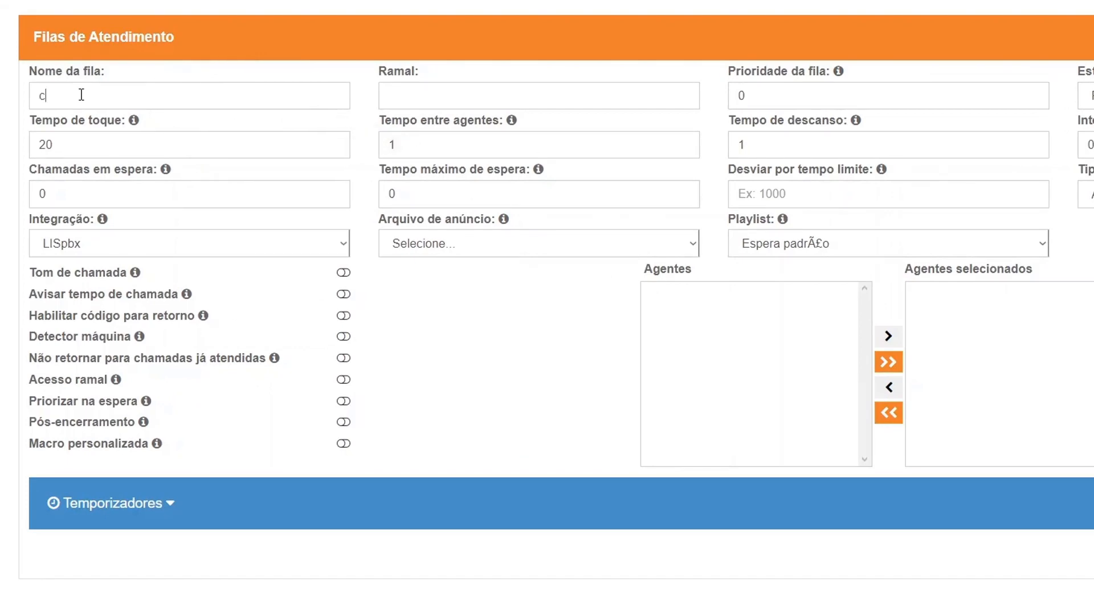
type("ampanha_cobranca")
left_click_drag(378, 72, 408, 70)
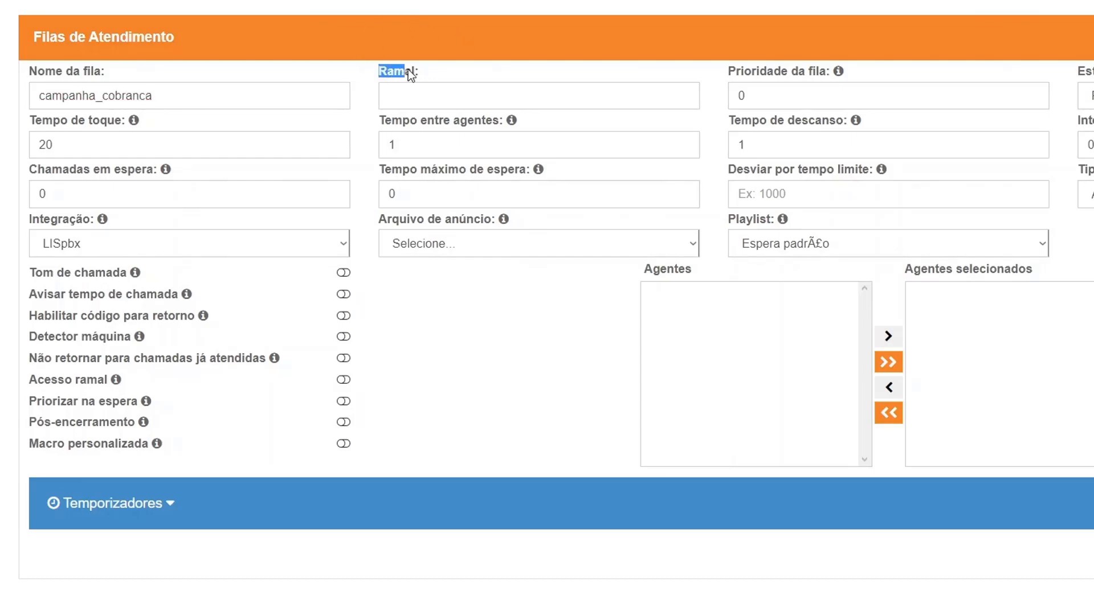
left_click(405, 94)
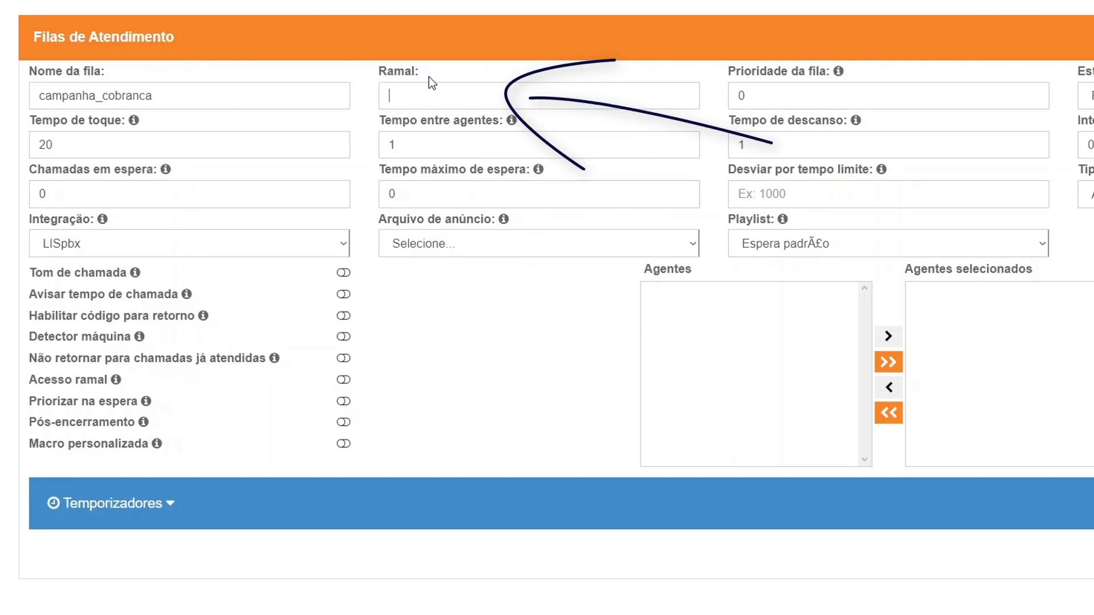
Step: Enter Ramal 2000 and keep the 'Para o agente ocioso há mais tempo' strategy
type("2000")
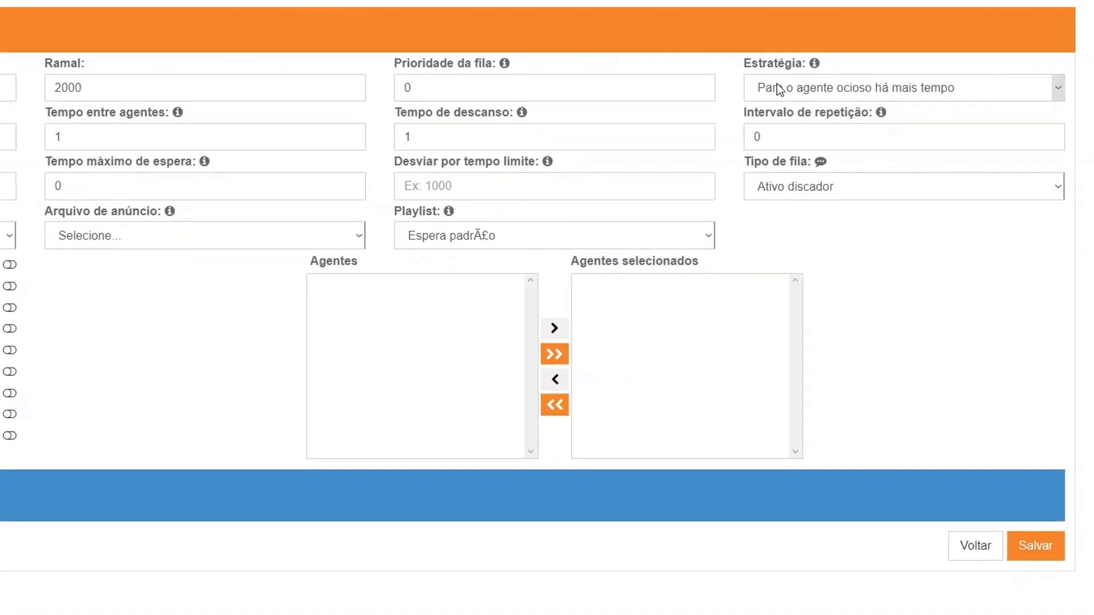
left_click(777, 83)
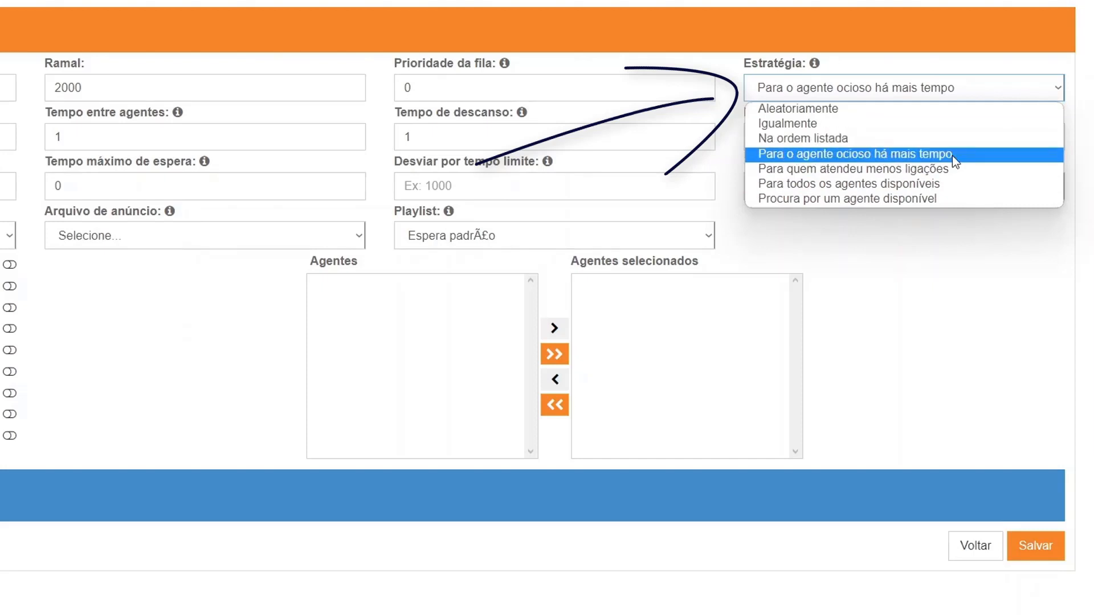
left_click(985, 237)
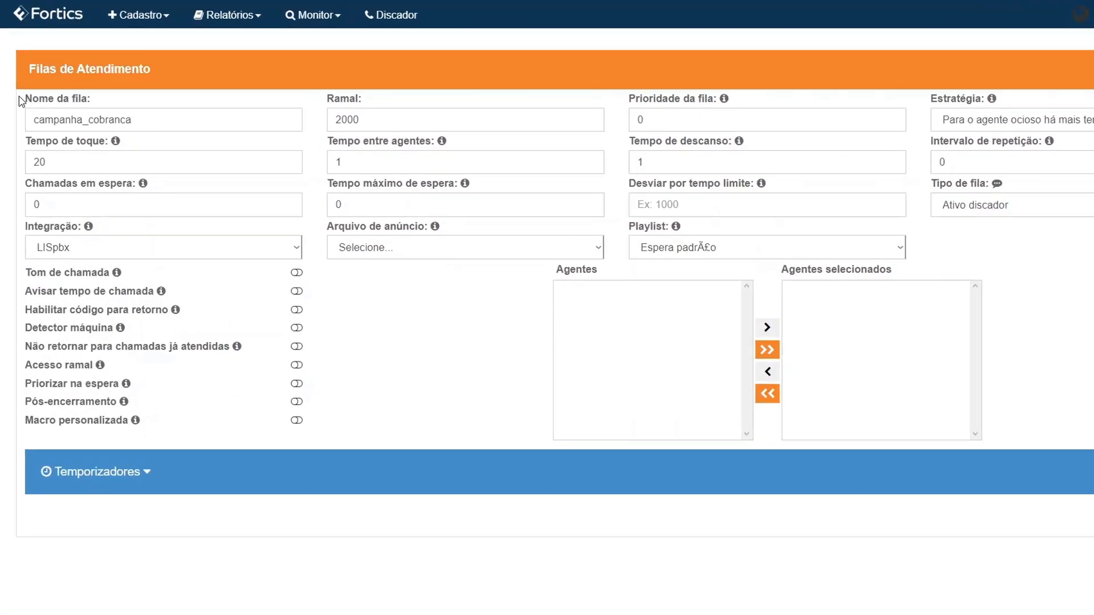
Step: Switch on Detector máquina and save the campanha_cobranca queue
left_click_drag(19, 89, 81, 89)
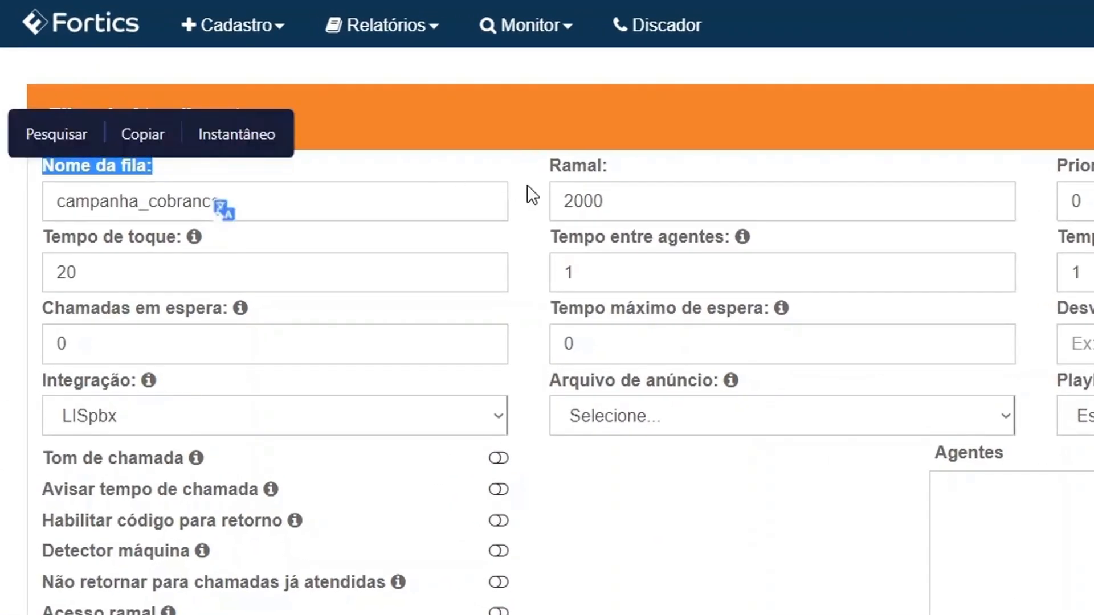
left_click_drag(523, 154, 598, 160)
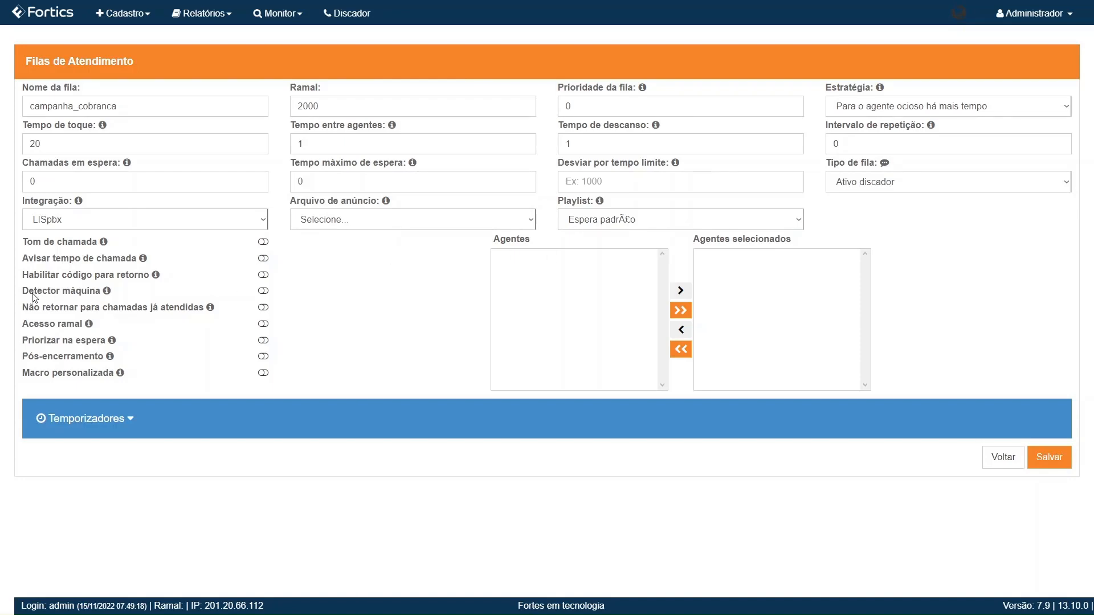
left_click_drag(22, 291, 101, 292)
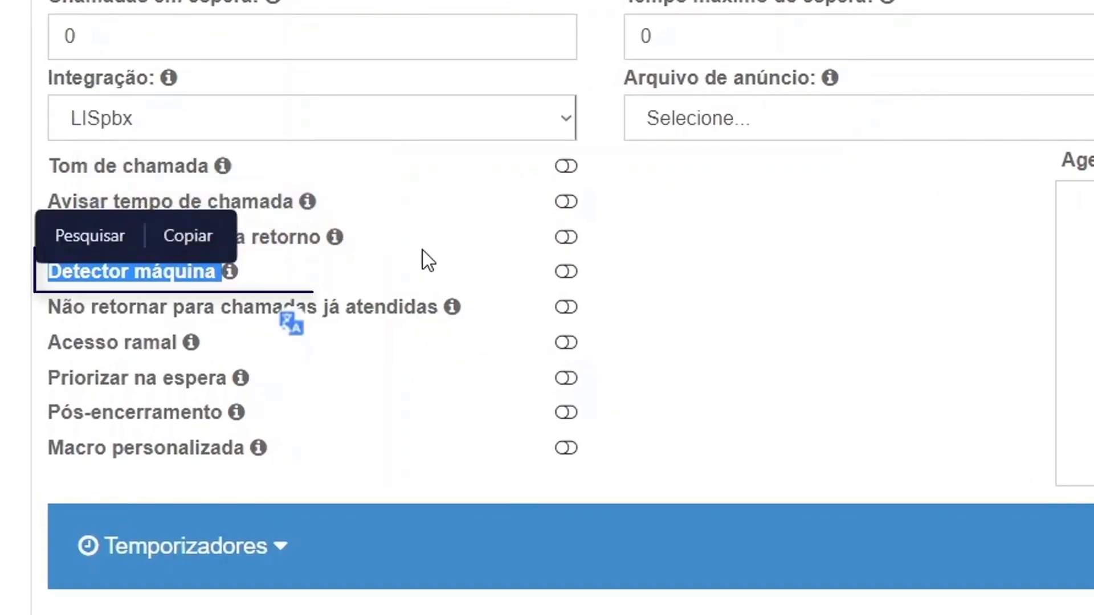
left_click(422, 249)
left_click(566, 272)
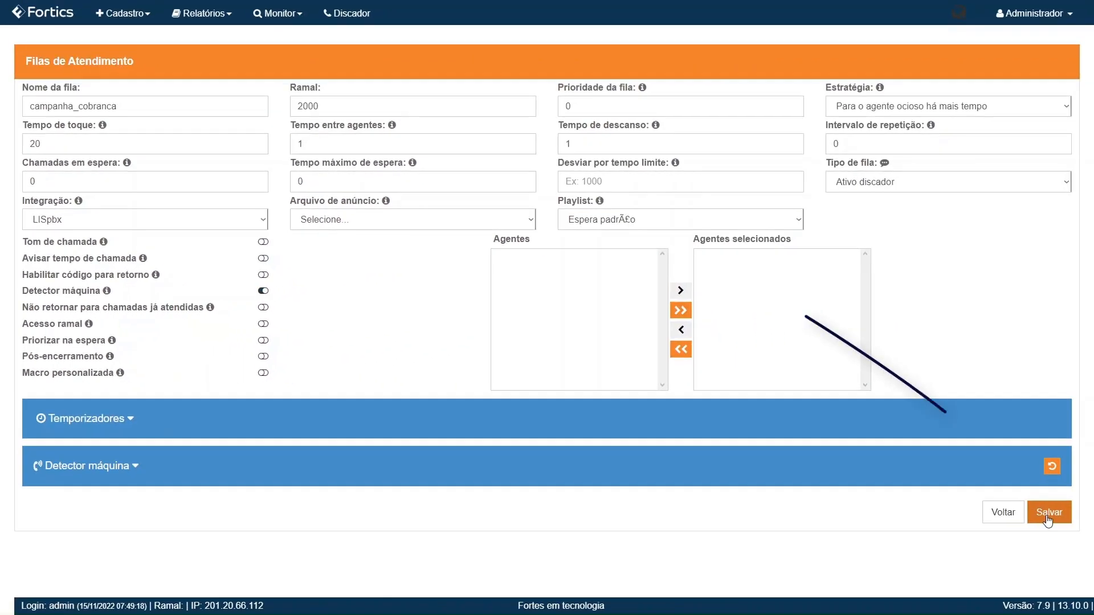
left_click(1047, 519)
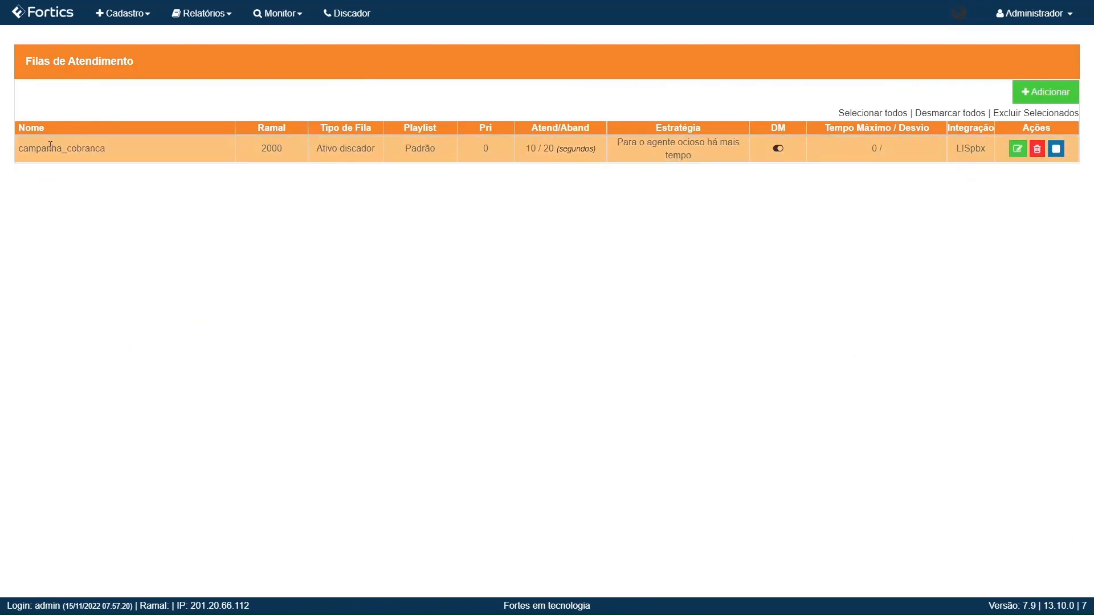
left_click_drag(51, 148, 147, 154)
left_click(151, 210)
left_click(113, 218)
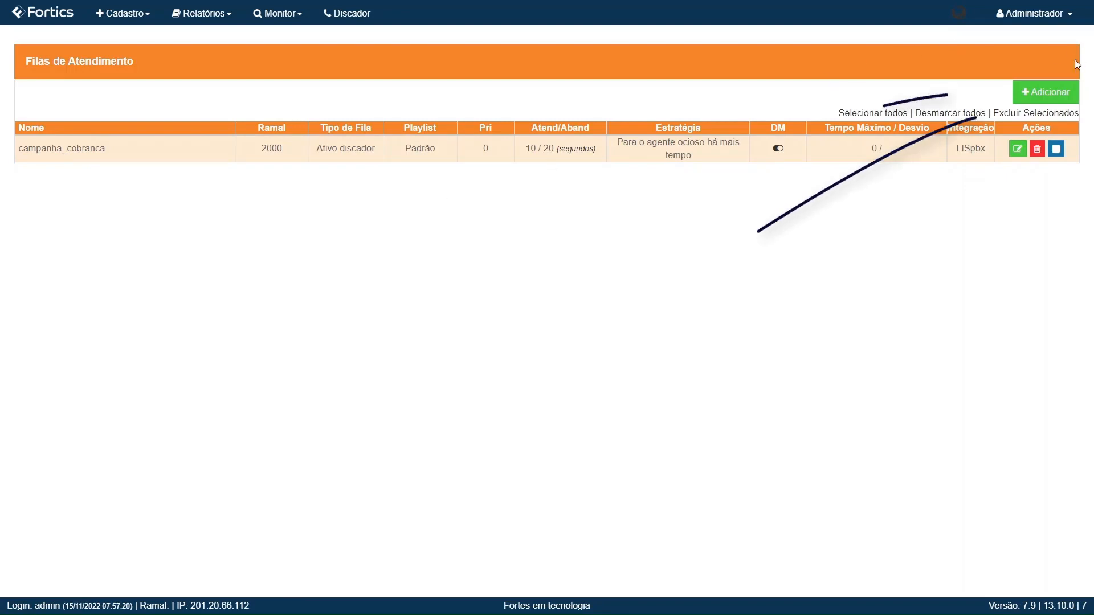
Step: Add a queue named cobranca_receptiva with Ramal 2001 and save it
left_click(1032, 92)
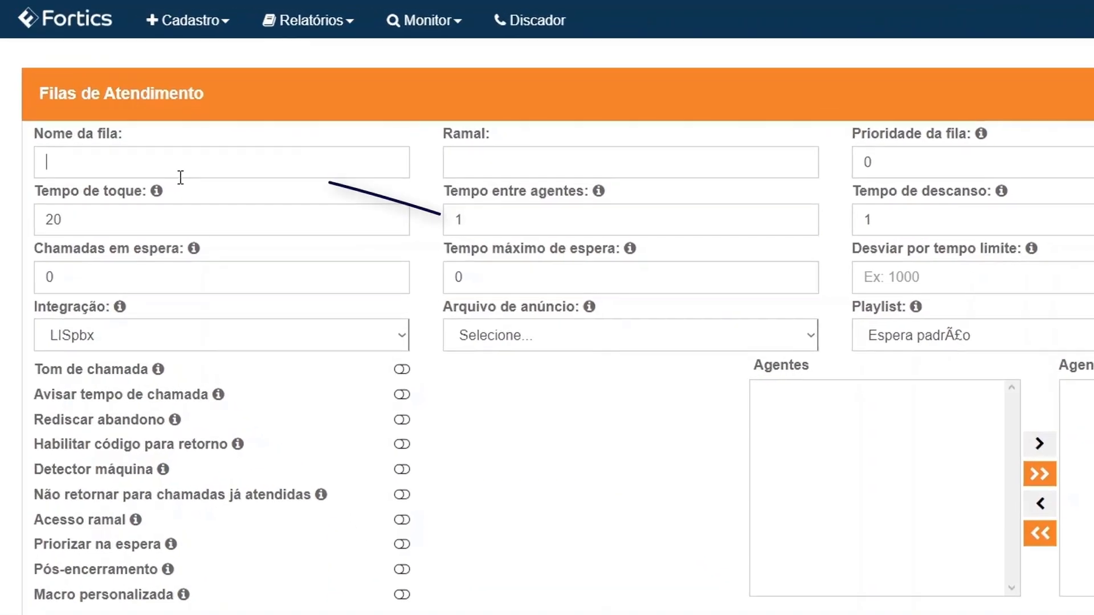
type("cobr")
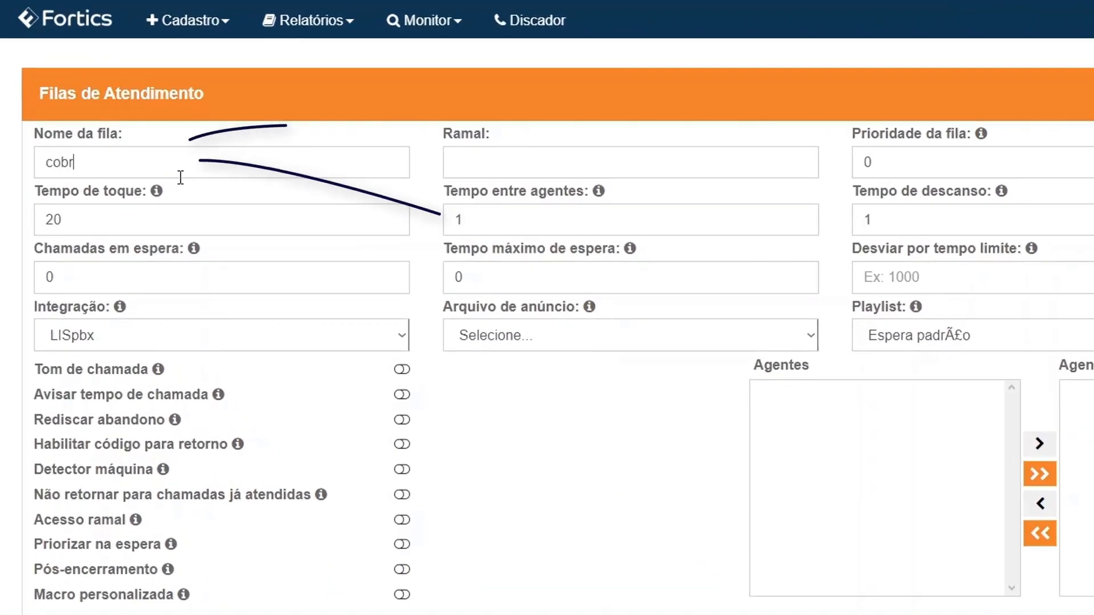
type("anca_ce")
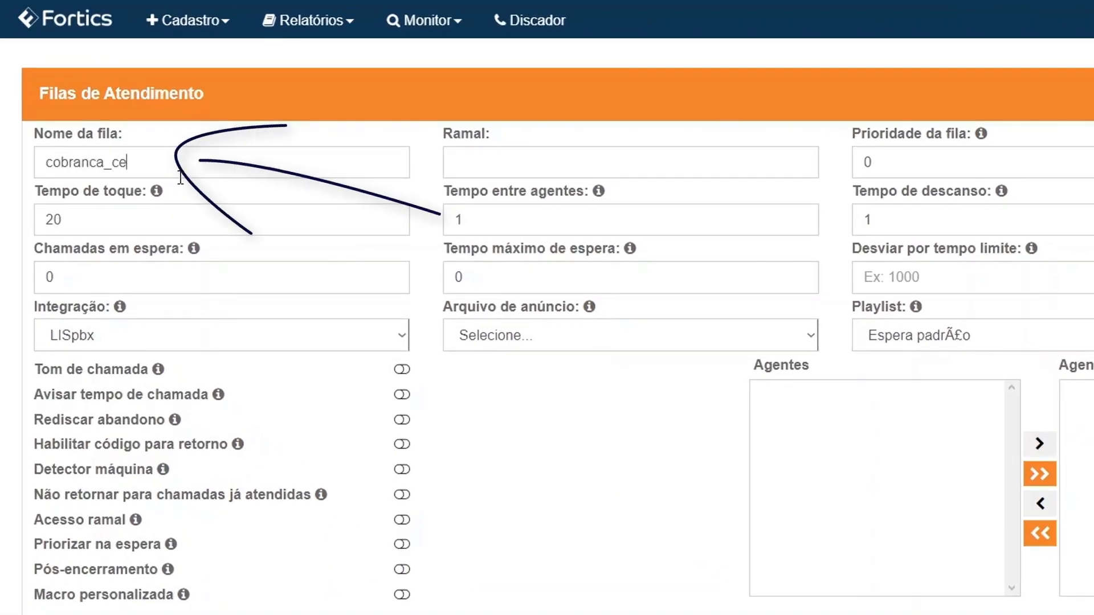
key("BackSpace")
key("BackSpace")
type("receptiv")
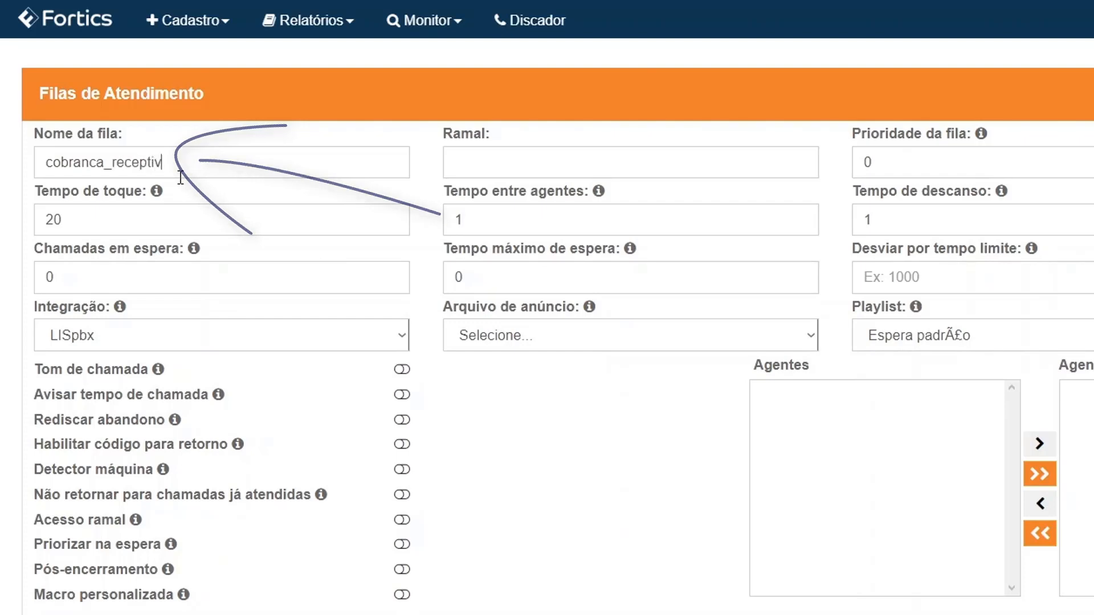
type("a")
left_click(463, 163)
type("2001")
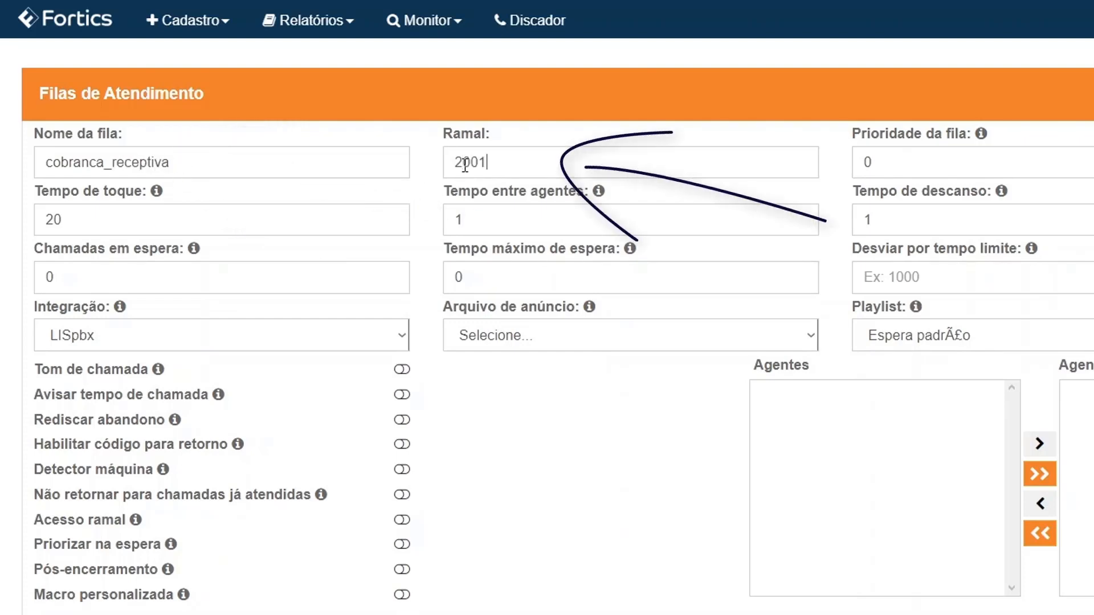
double_click(465, 163)
left_click(643, 419)
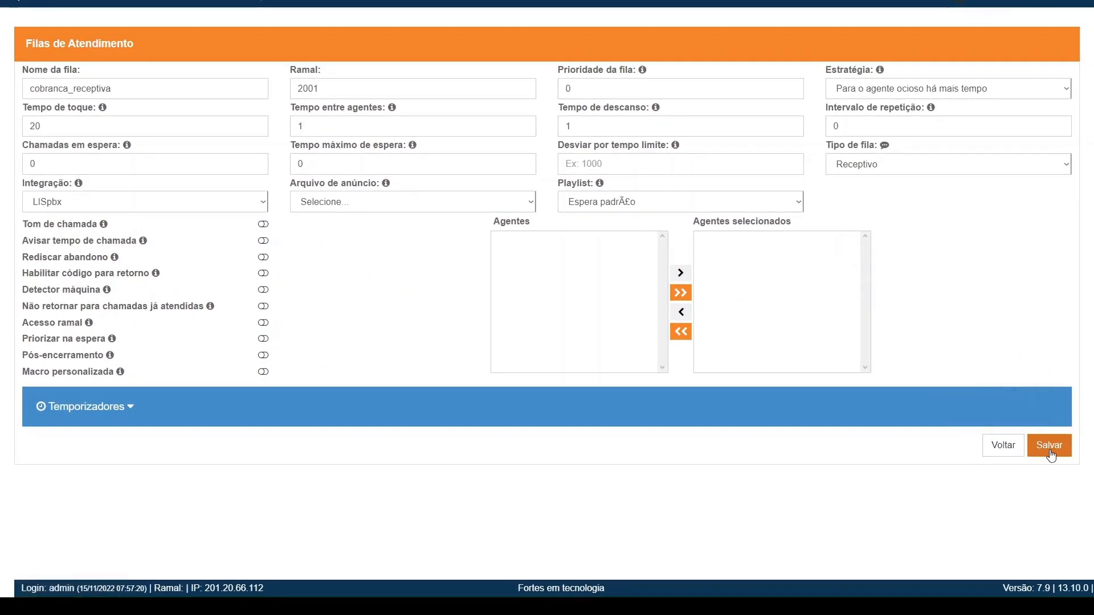
left_click(1051, 456)
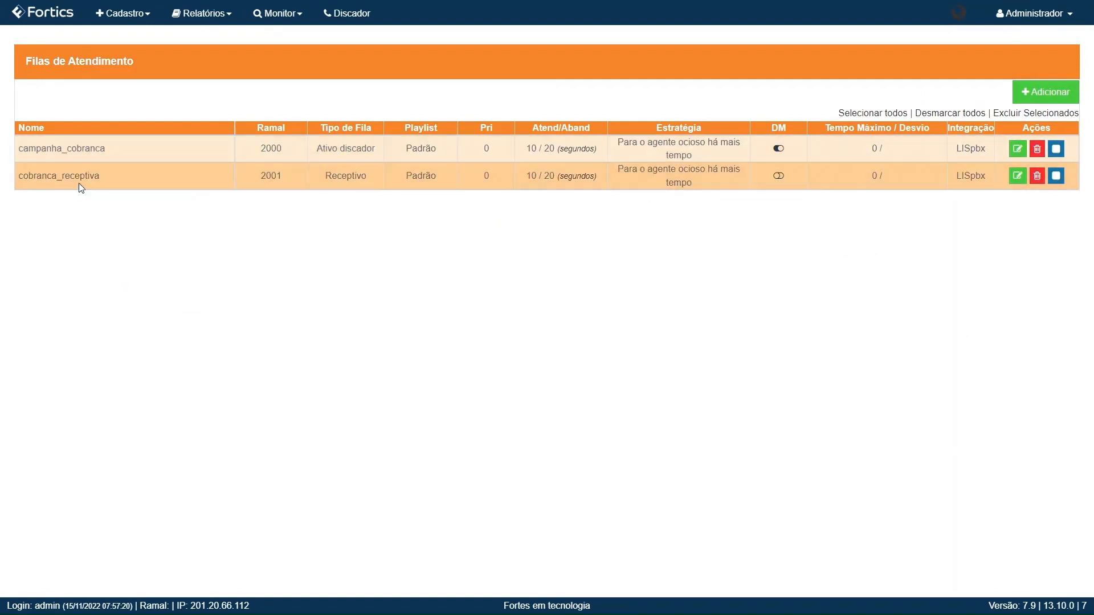
left_click_drag(58, 152, 108, 153)
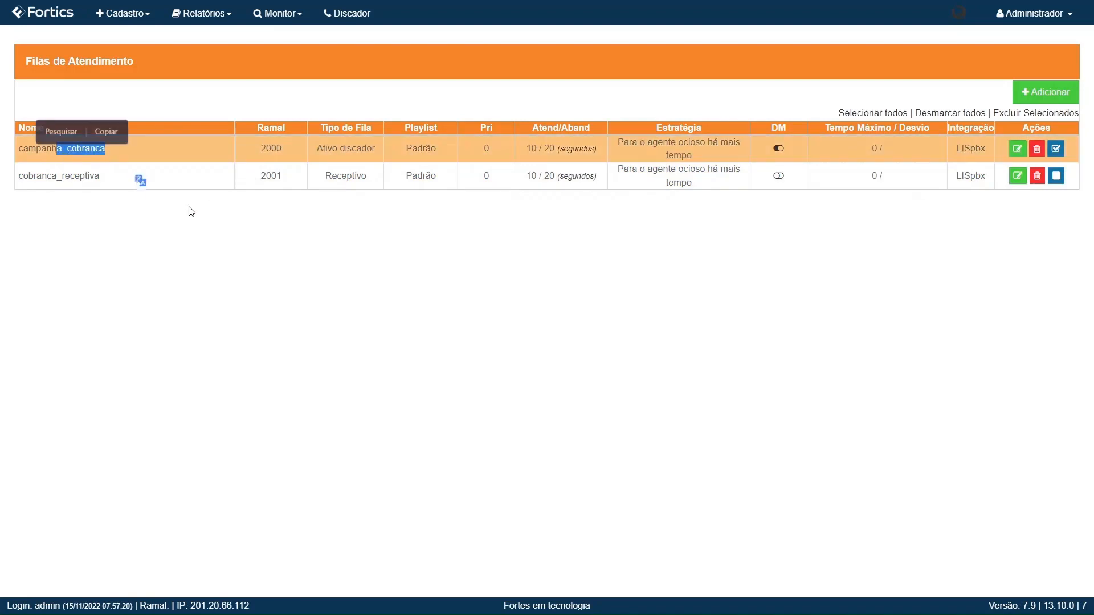
left_click(223, 177)
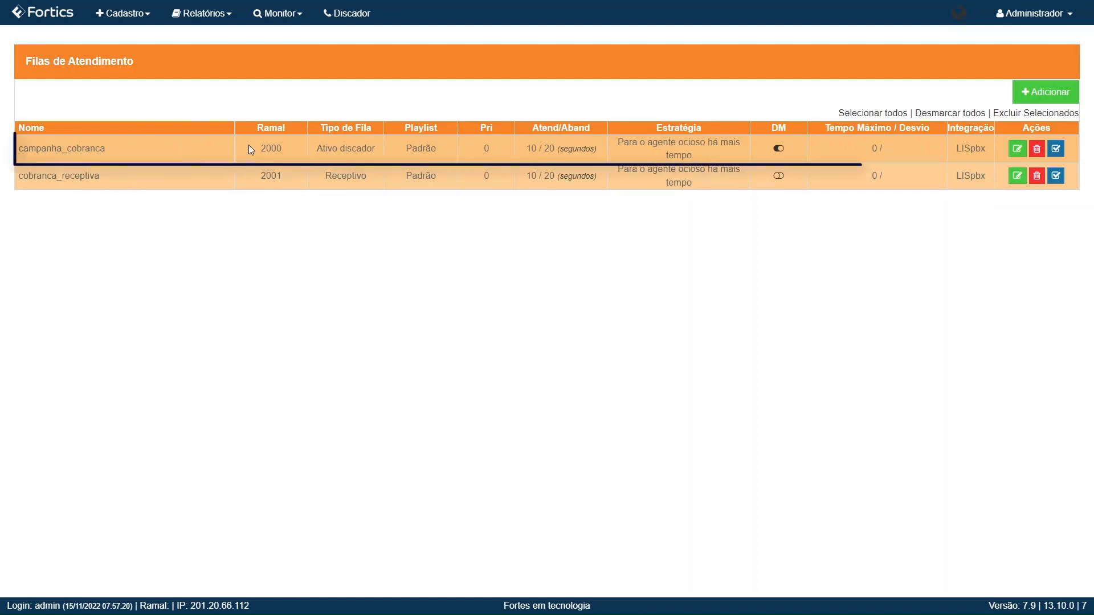
left_click(1058, 153)
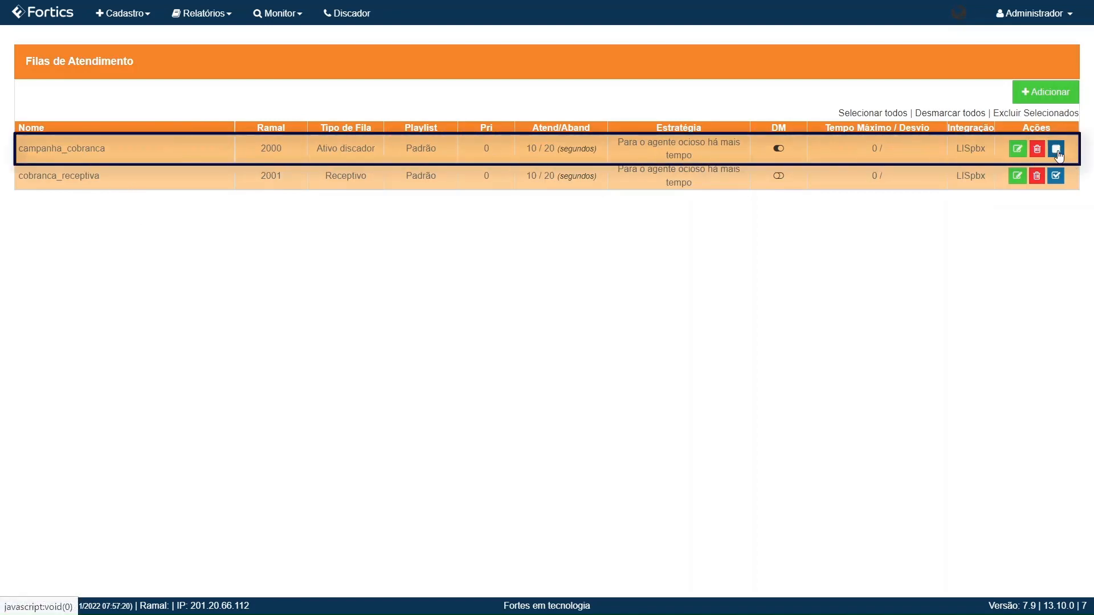
left_click(1057, 179)
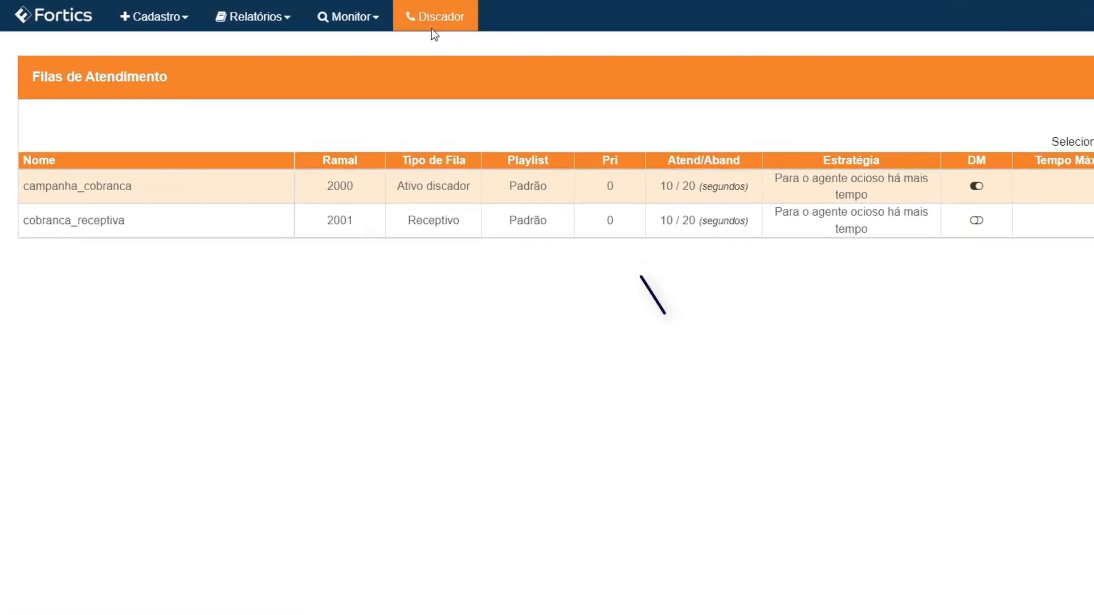
Step: Open Discador to show the empty Discador - Monitorar campaign table
left_click(444, 26)
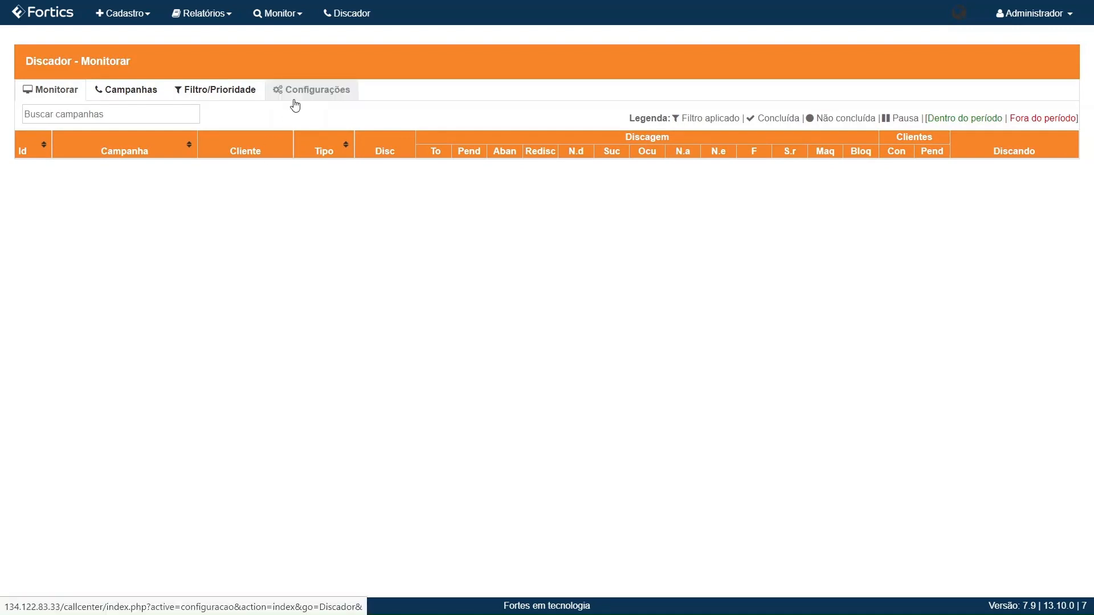
Step: Add a new campaign under Campanhas and name it cobranca_novembro22
left_click(121, 91)
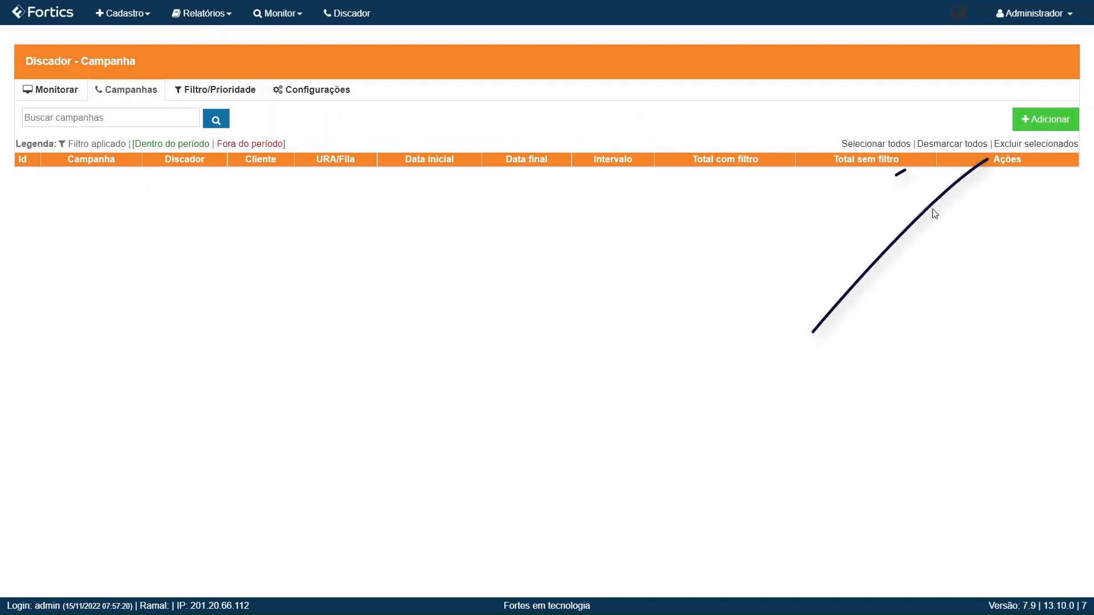
left_click(1053, 124)
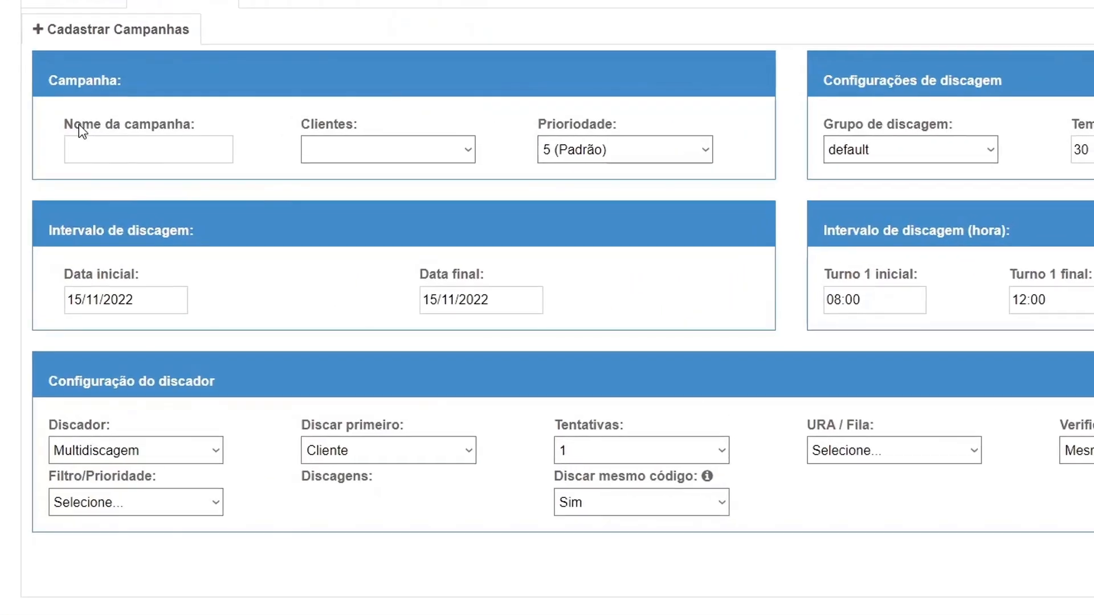
left_click_drag(74, 125, 205, 117)
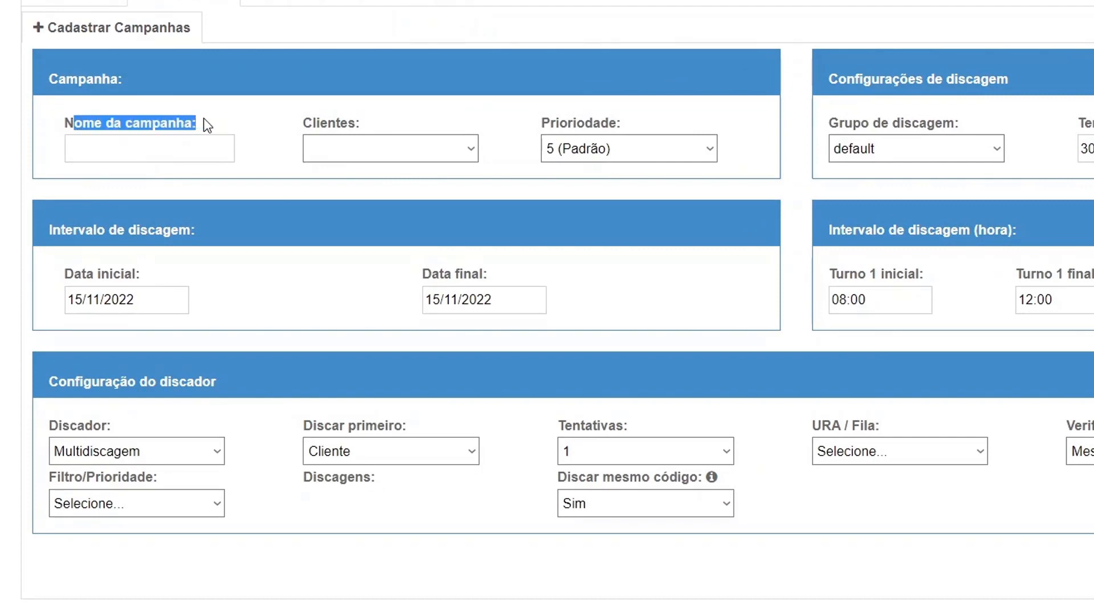
left_click(139, 149)
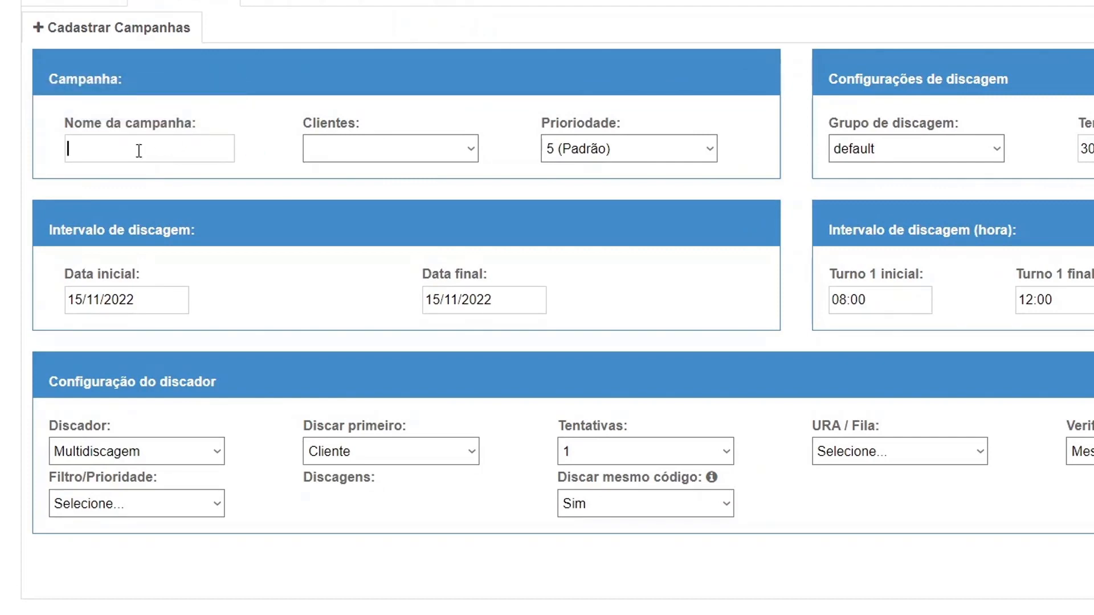
type("cobranca_novem")
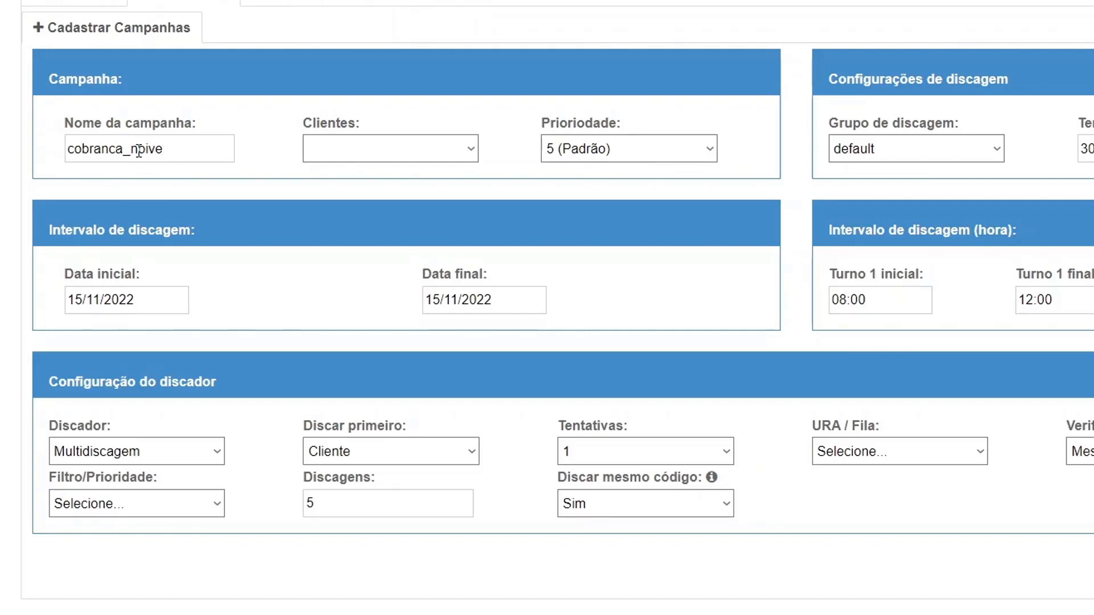
key("BackSpace")
key("BackSpace")
key("BackSpace")
type("vemo")
key("BackSpace")
type("bro")
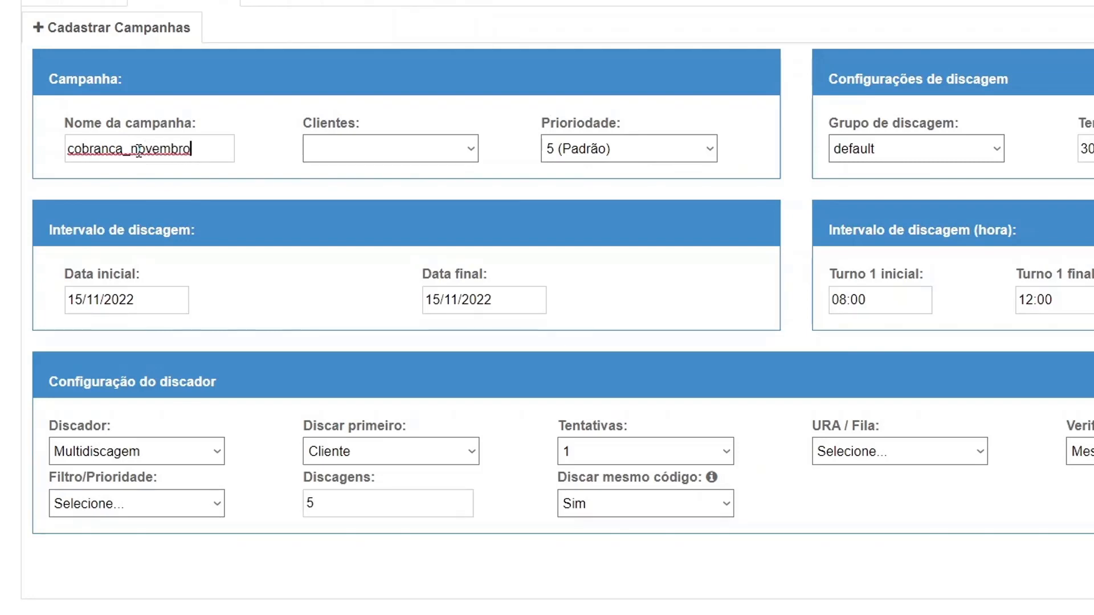
type("22")
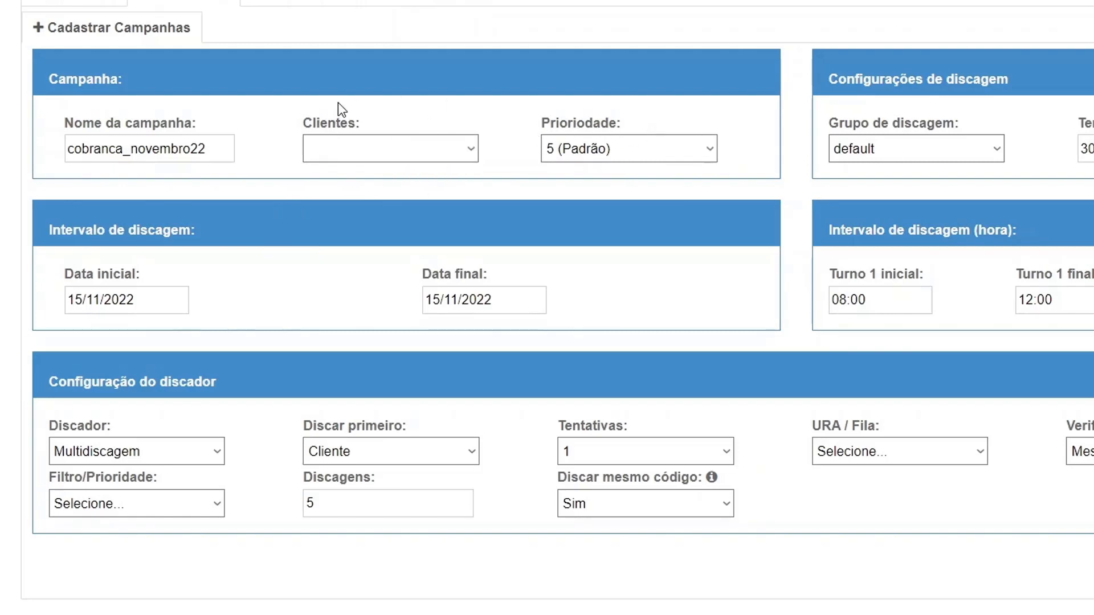
left_click_drag(301, 123, 387, 136)
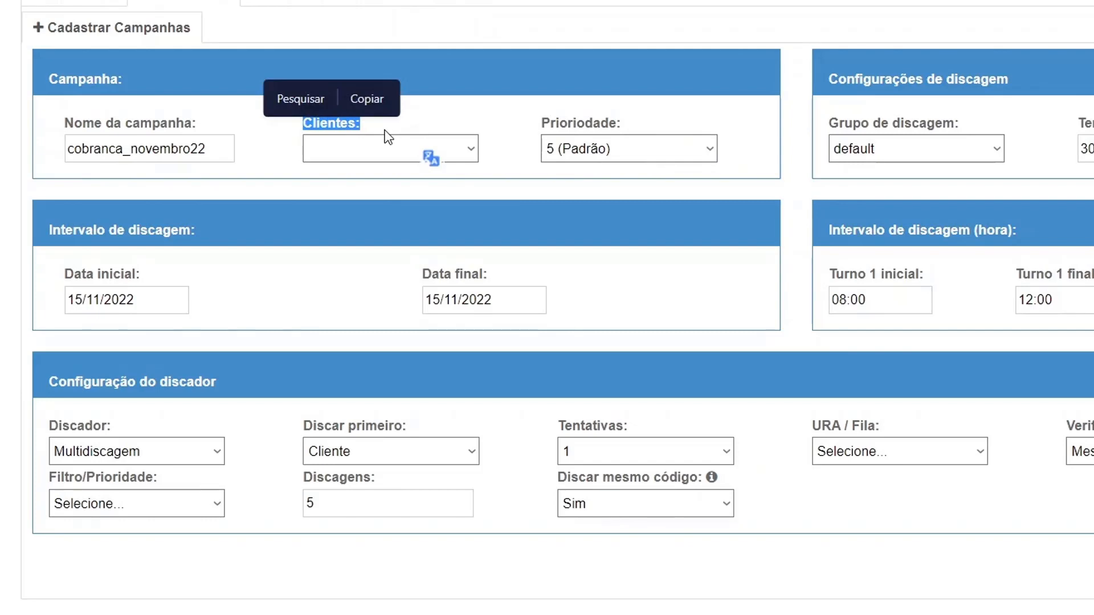
left_click(429, 103)
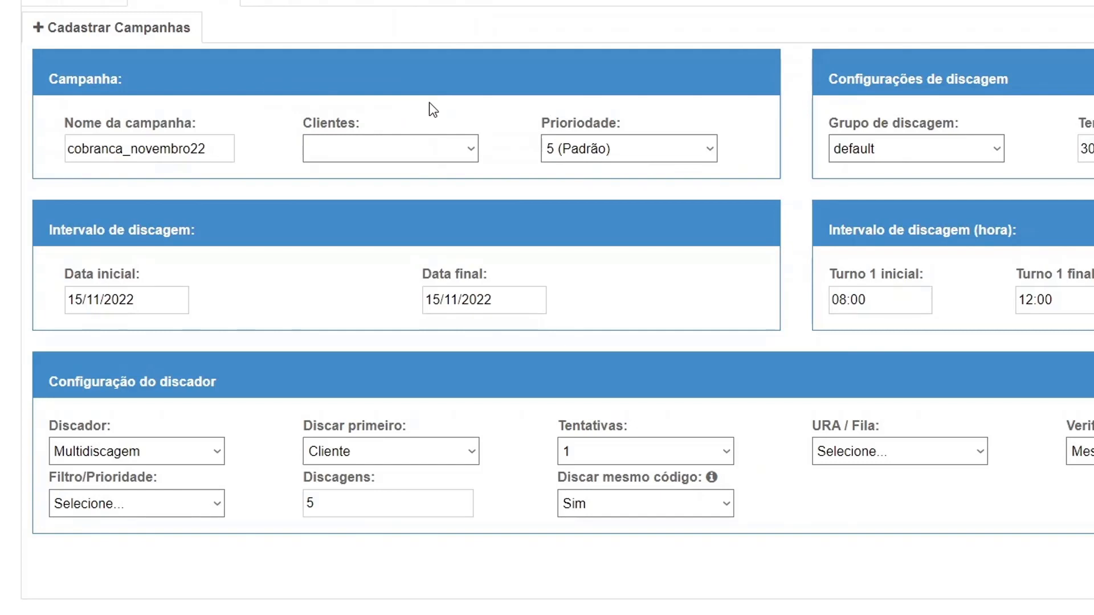
scroll(483, 125, "up", 3)
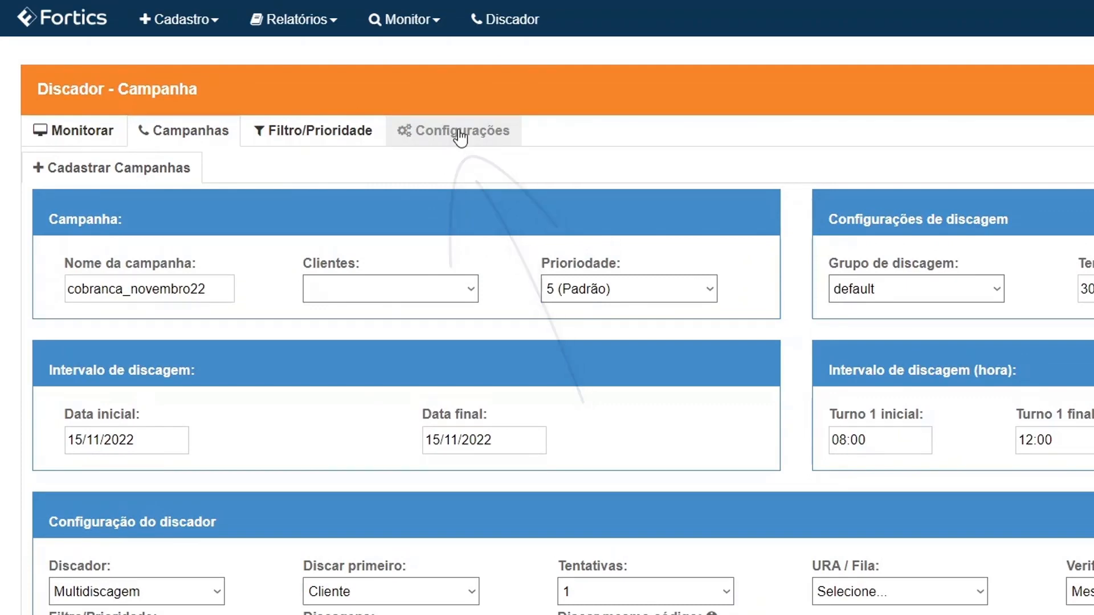
Step: Save client clientes_internet with all dialers (Power, Multidiscagem, Preditivo) selected
left_click(458, 130)
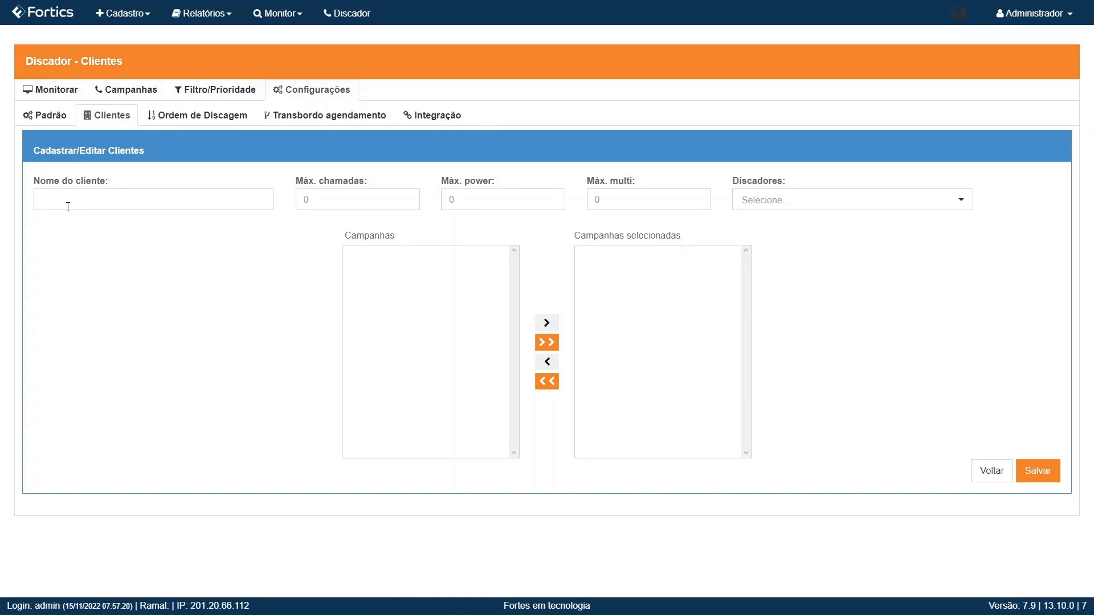
type("clientes_i")
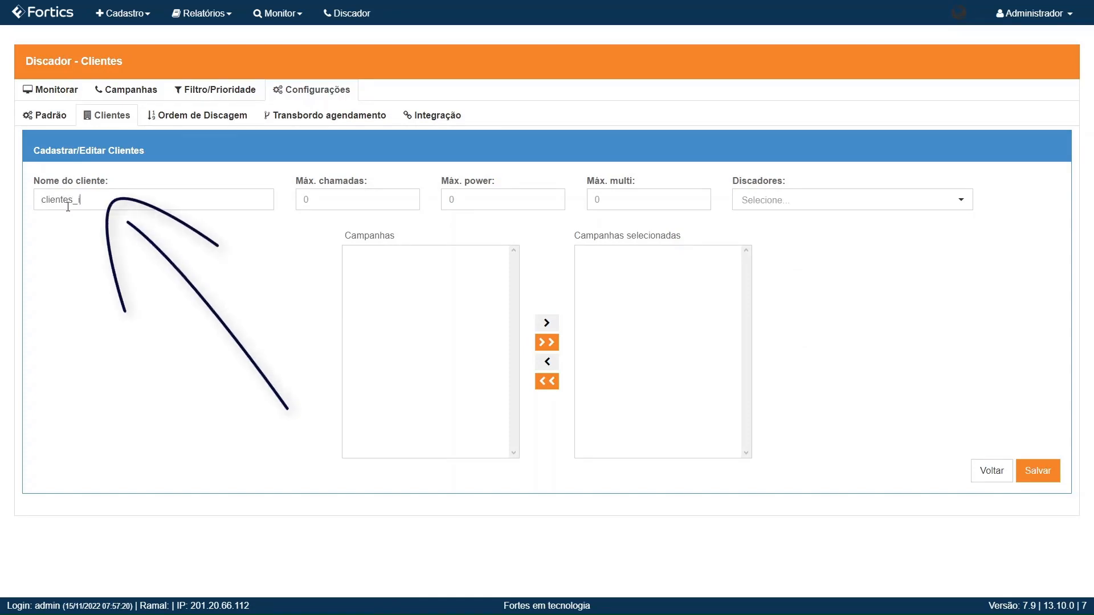
type("nternet")
left_click(790, 201)
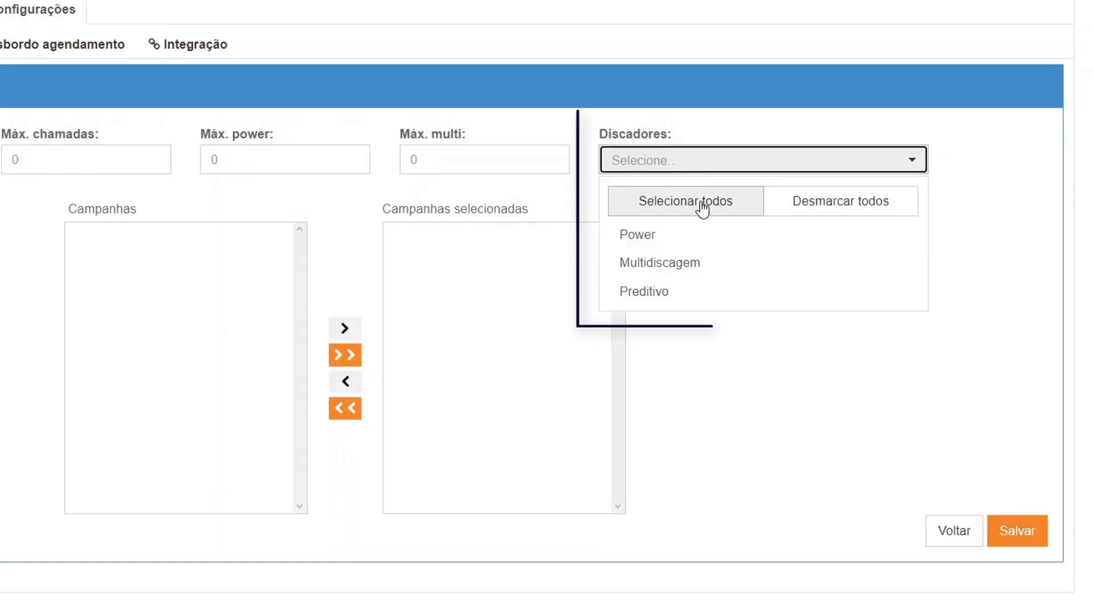
left_click(701, 210)
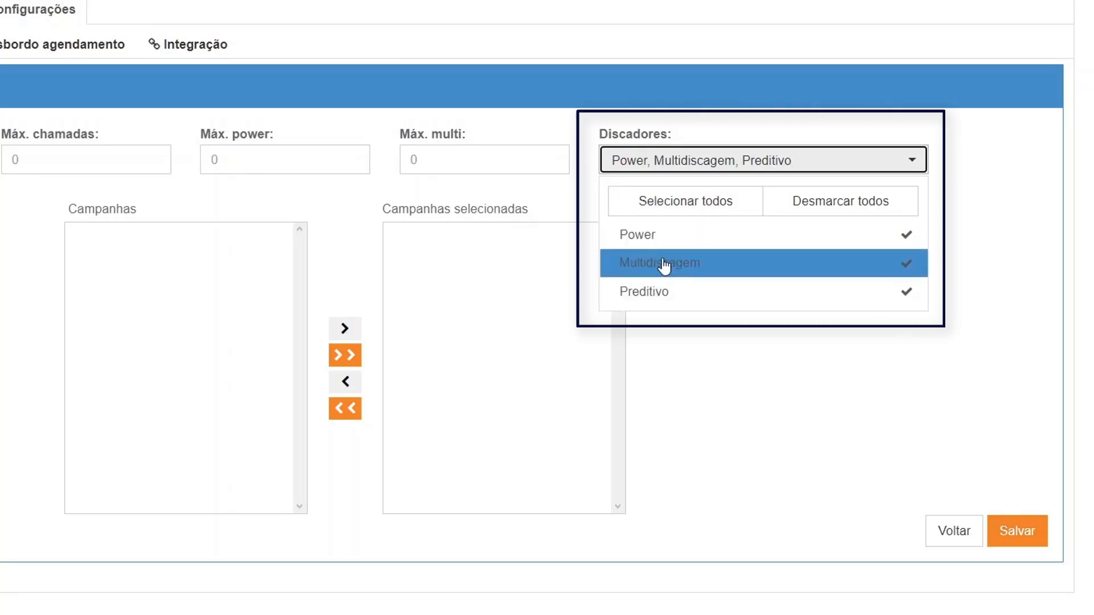
left_click(818, 380)
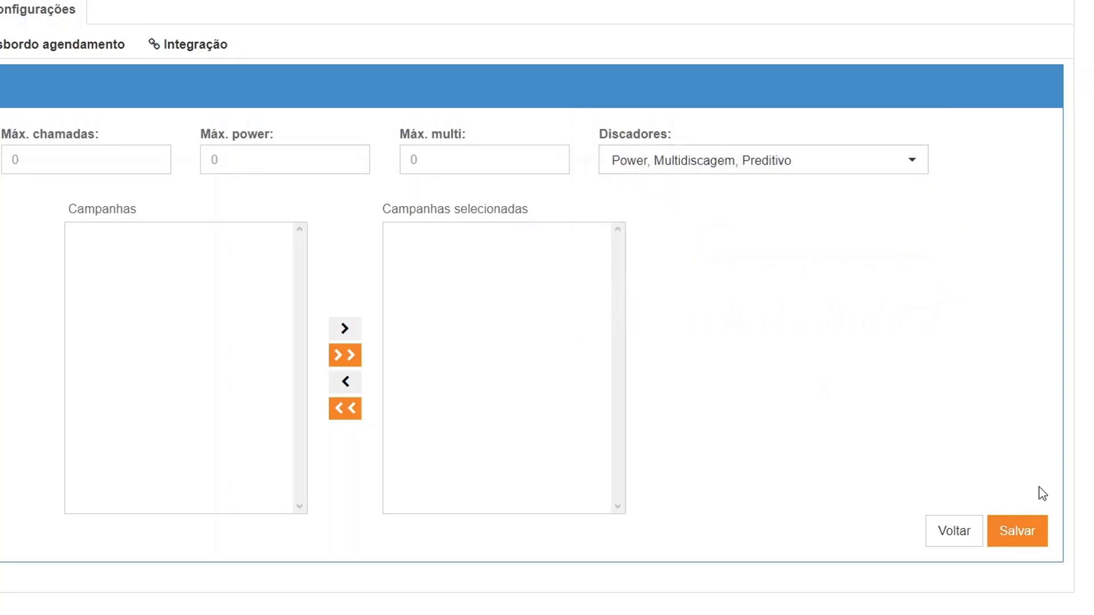
left_click(1037, 540)
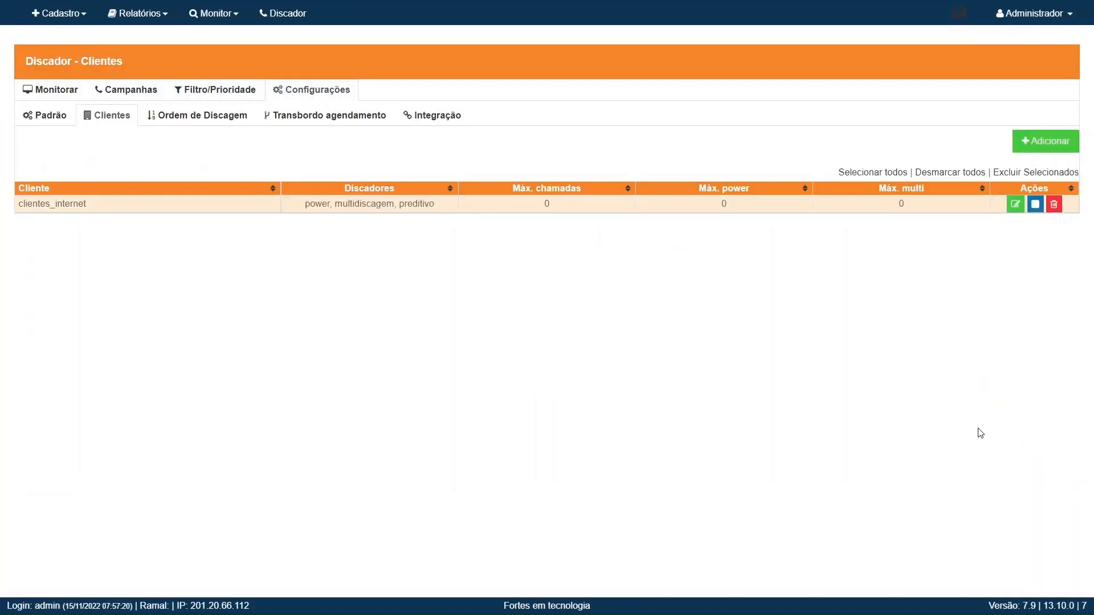
Step: Add dialer client 'clientes_tv_assinatura' with all dialers (Power, Multidiscagem, Preditivo) selected and save it
left_click(1070, 146)
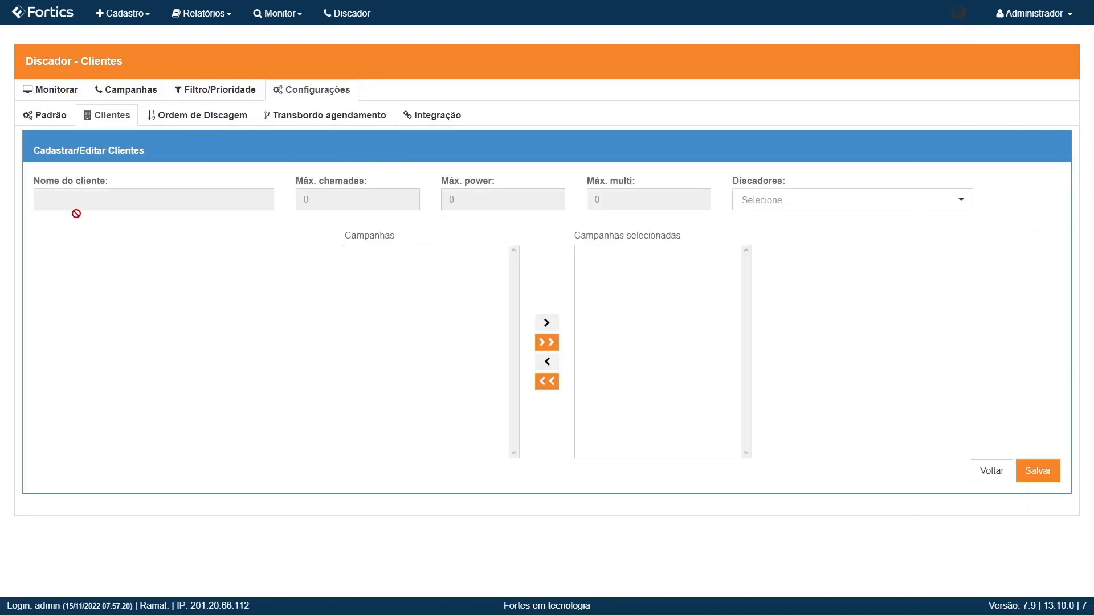
left_click(71, 201)
type("cliente")
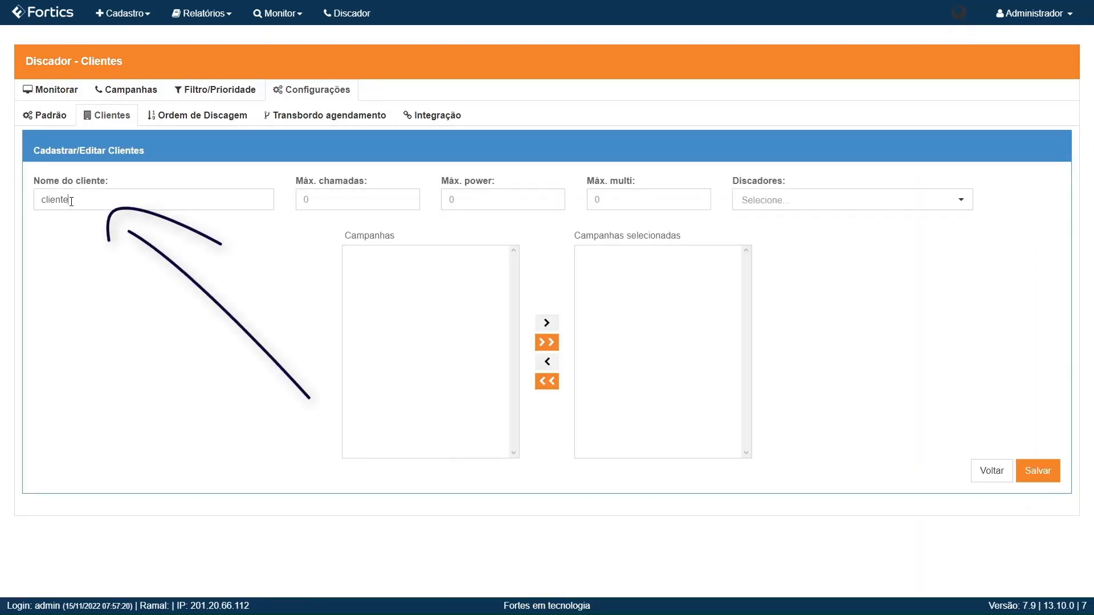
type("s_tv")
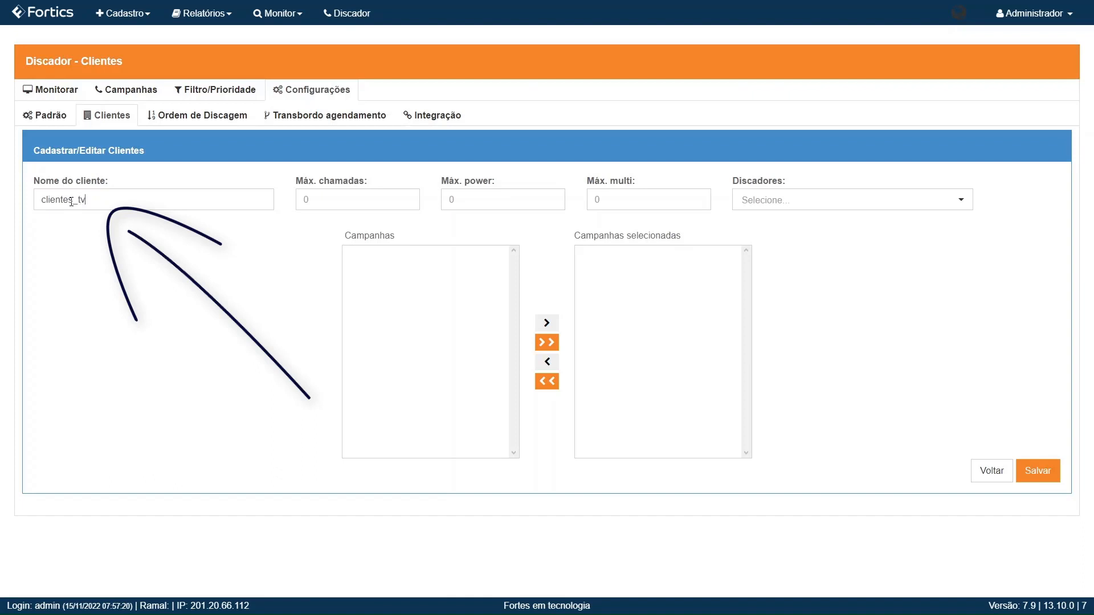
type("_assinatura")
key("BackSpace")
key("BackSpace")
key("BackSpace")
type("ura")
left_click(885, 202)
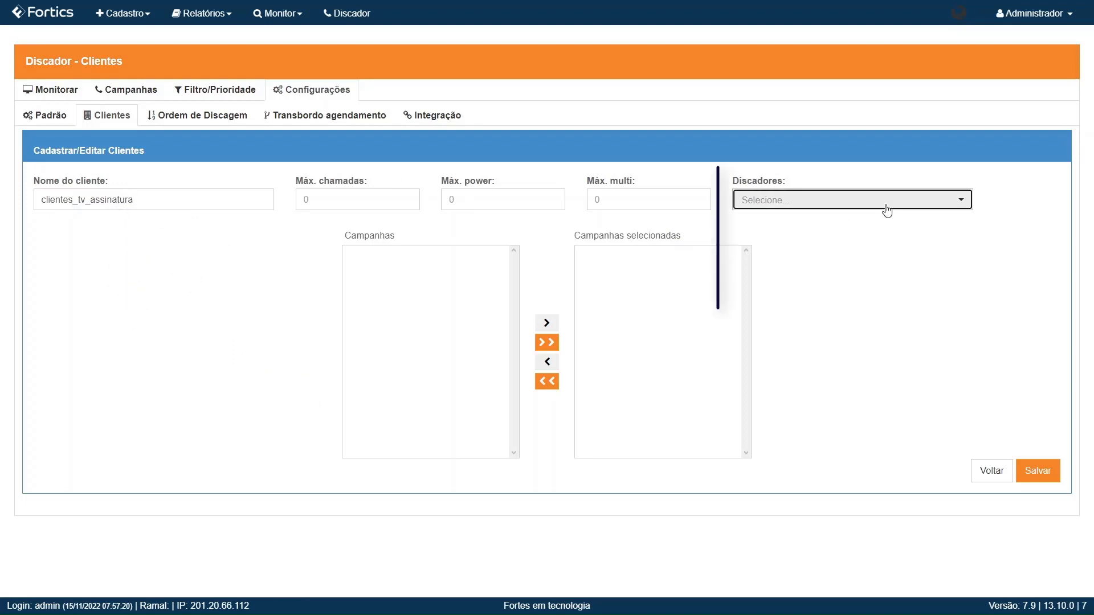
left_click(838, 238)
left_click(1041, 477)
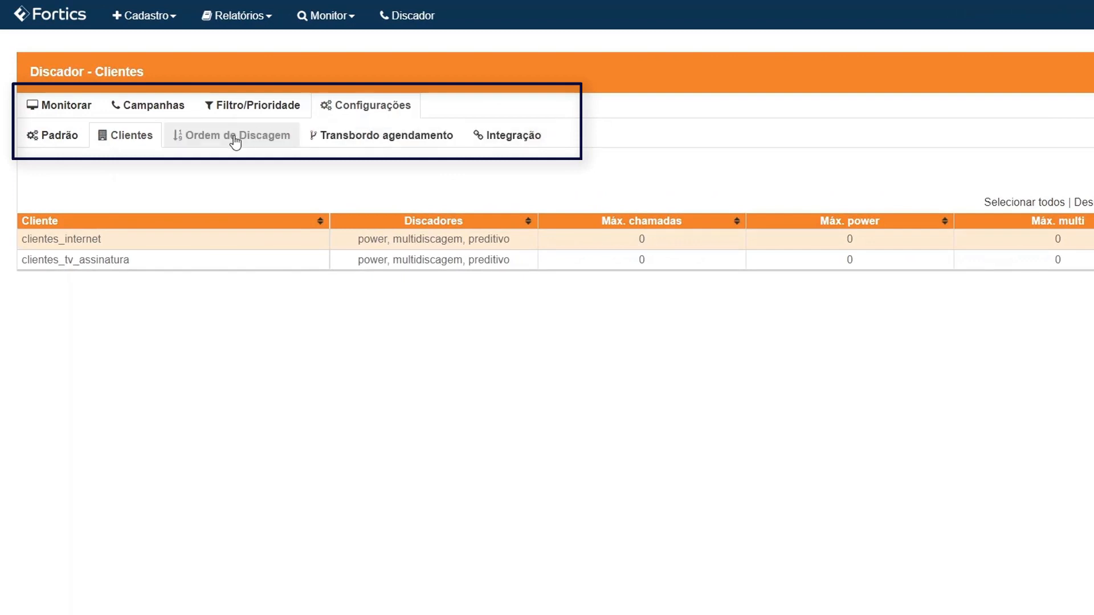
Step: Go to Ordem de Discagem, then the Padrão configuration showing 100 fixed and 100 mobile maximum calls
left_click(259, 137)
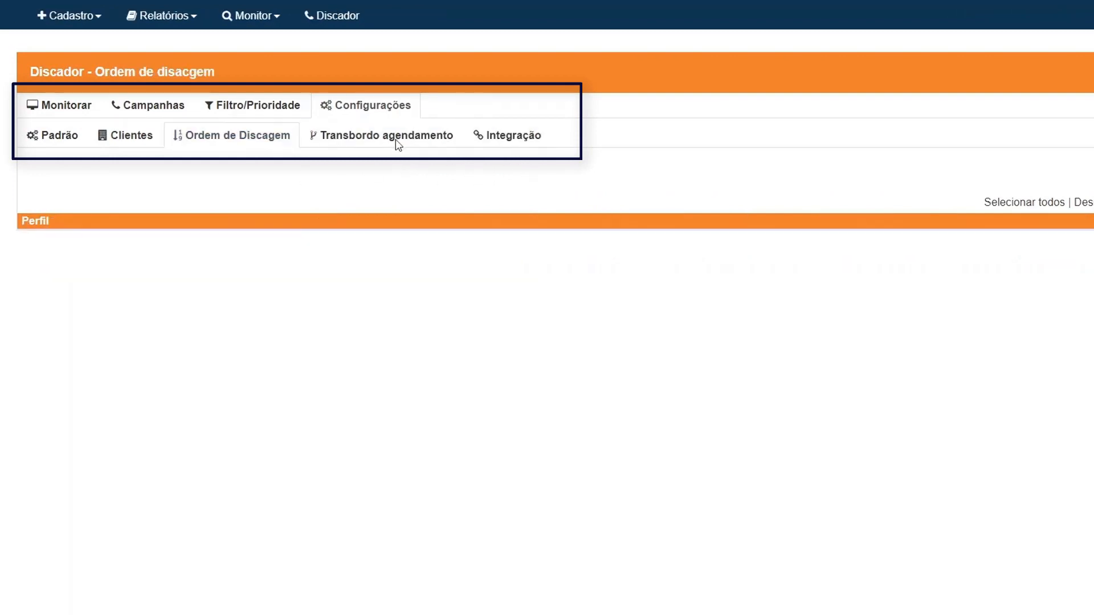
left_click(65, 146)
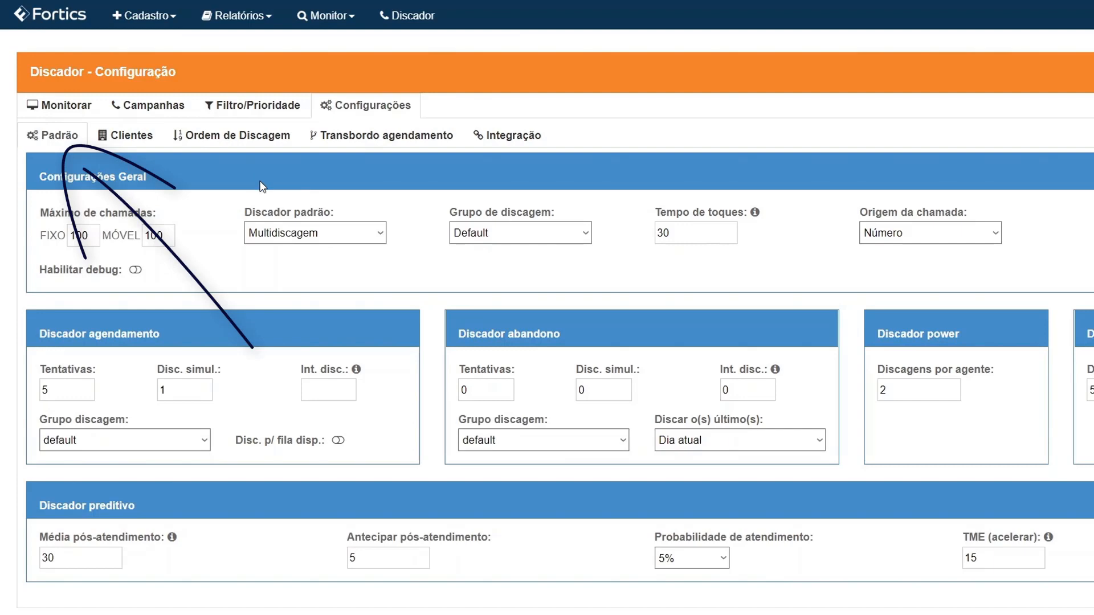
left_click(150, 107)
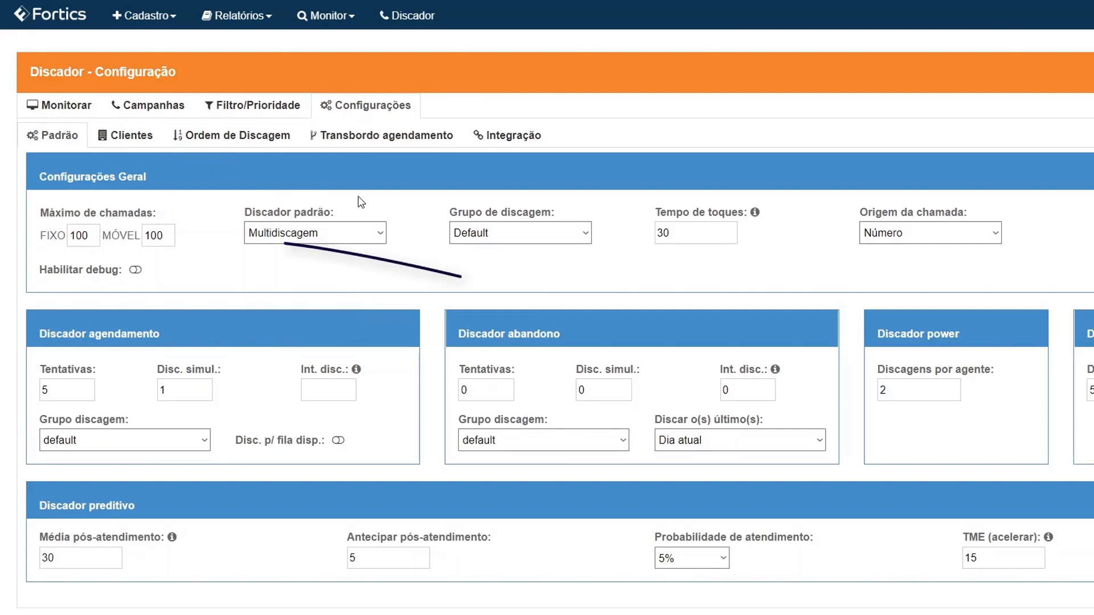
triple_click(111, 210)
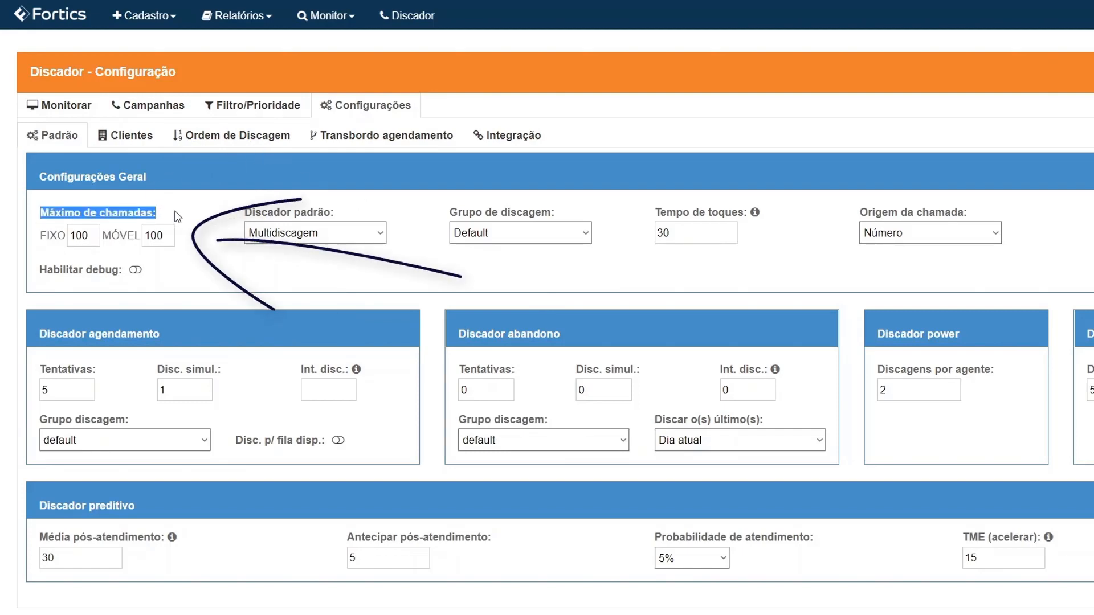
left_click(197, 274)
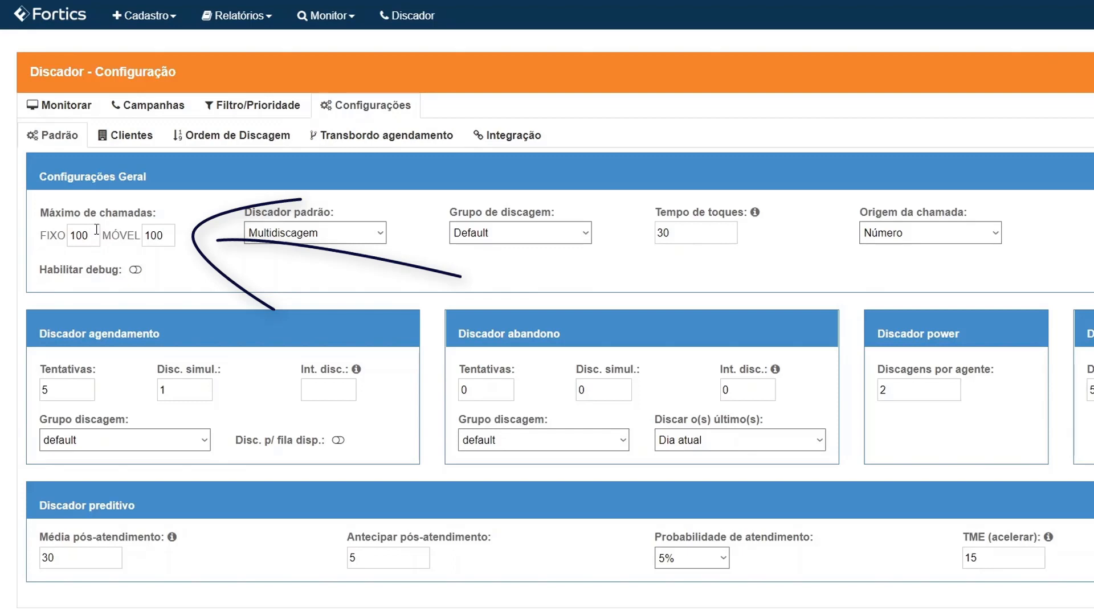
Step: Set the maximum calls to 2 for FIXO and 8 for MÓVEL
left_click_drag(97, 230, 34, 225)
type("2")
double_click(154, 236)
type("8")
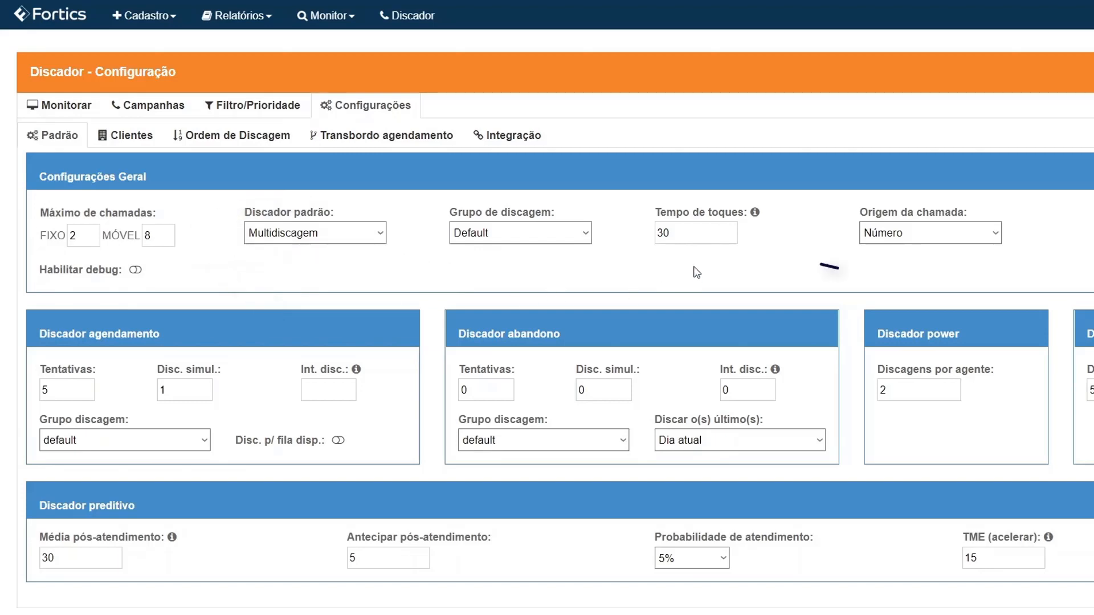
Step: Review the dialing group list, keeping Default, and the Multidiscagem default dialer
triple_click(493, 206)
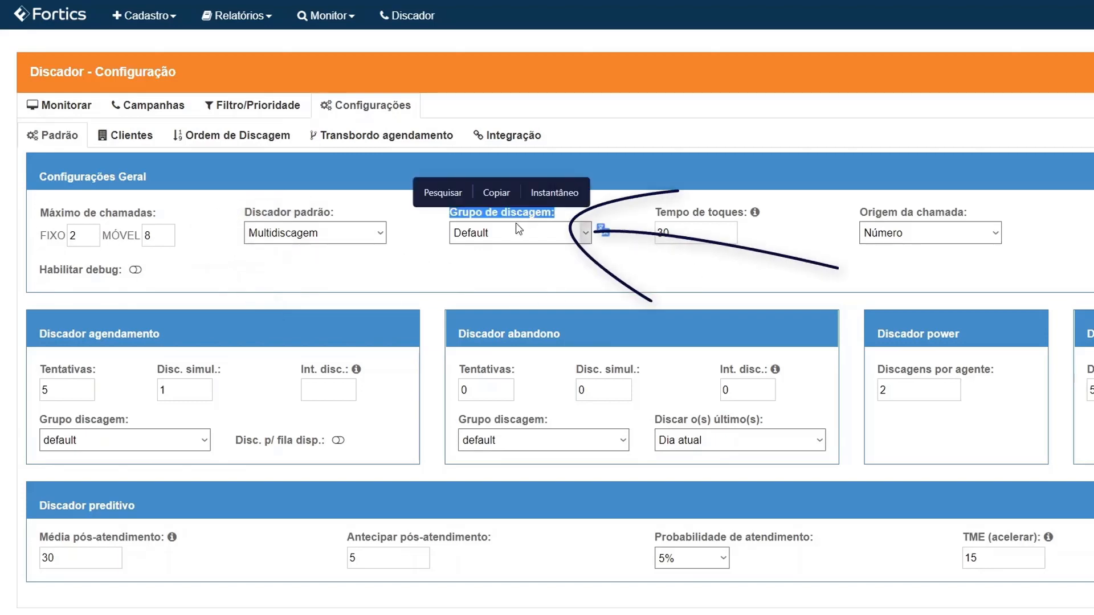
left_click(517, 232)
left_click(516, 235)
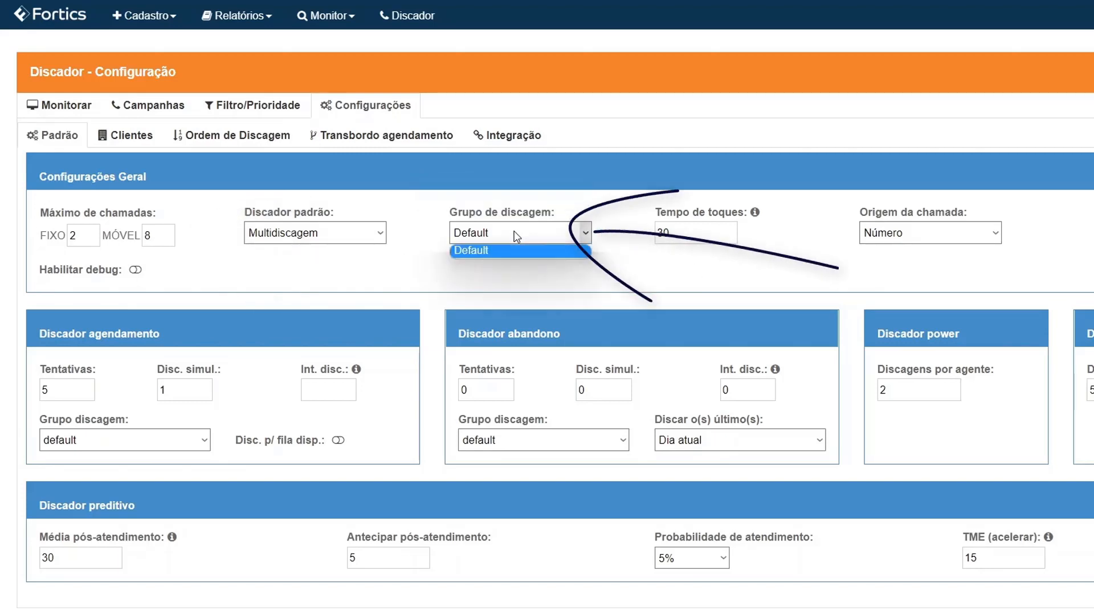
left_click(570, 286)
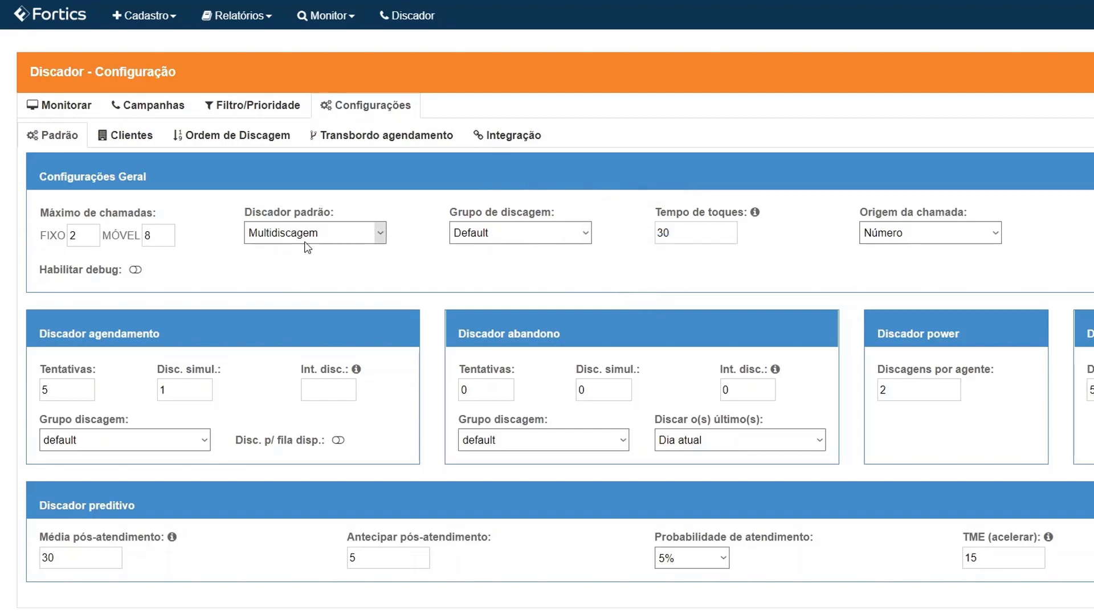
left_click_drag(254, 212, 331, 214)
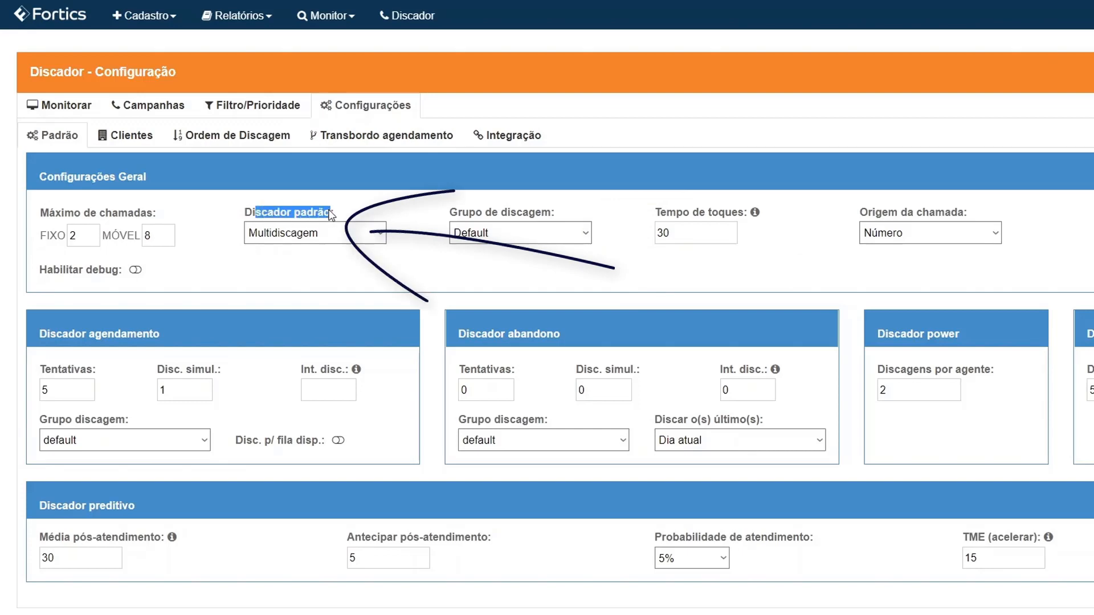
left_click(366, 216)
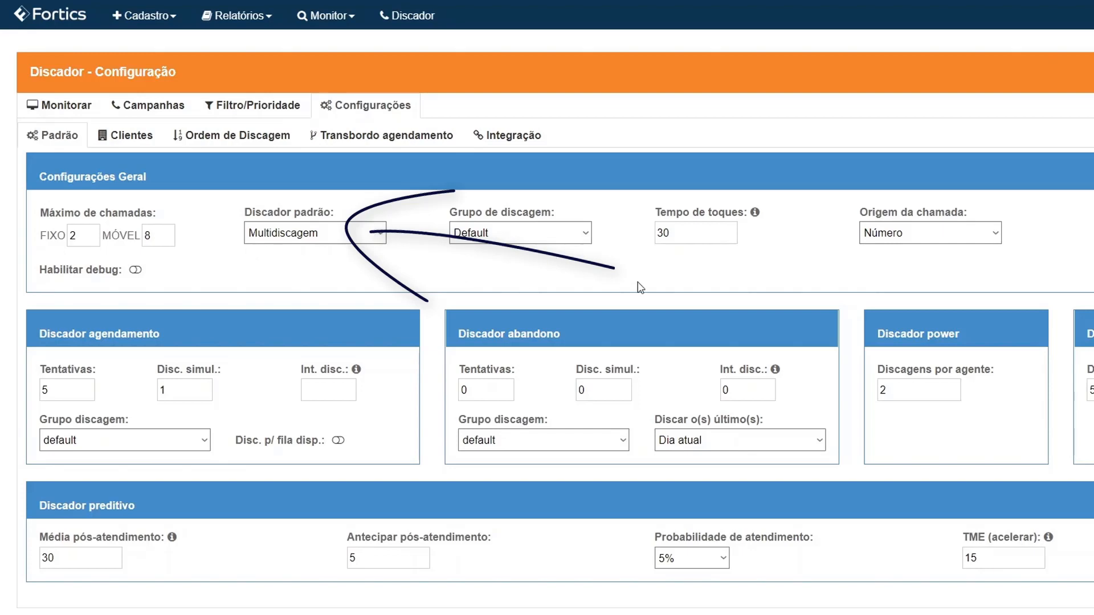
left_click(336, 233)
left_click(566, 285)
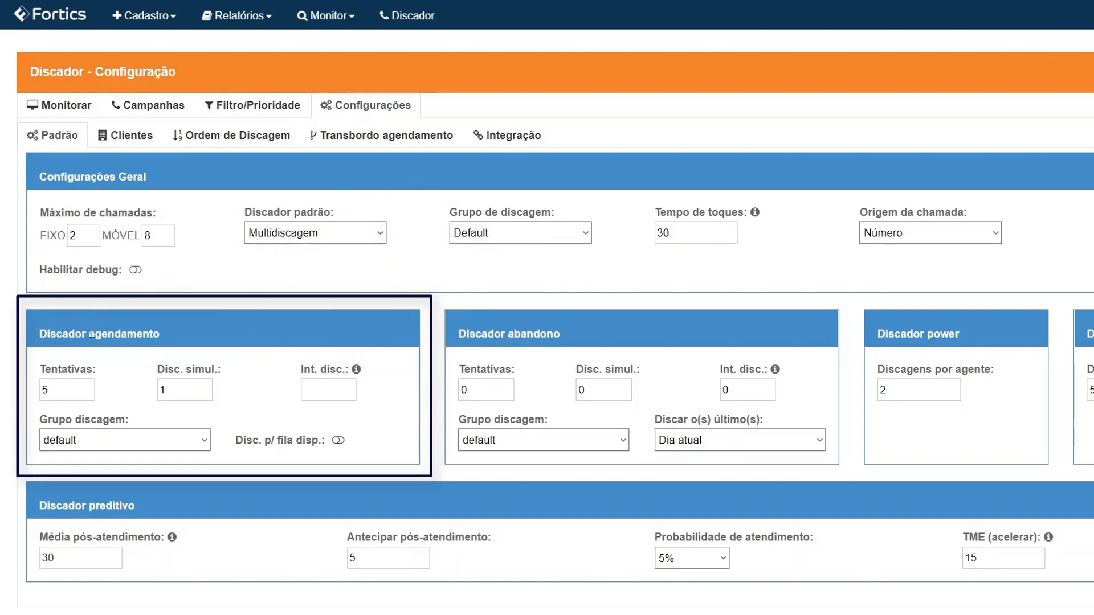
left_click_drag(91, 335, 176, 337)
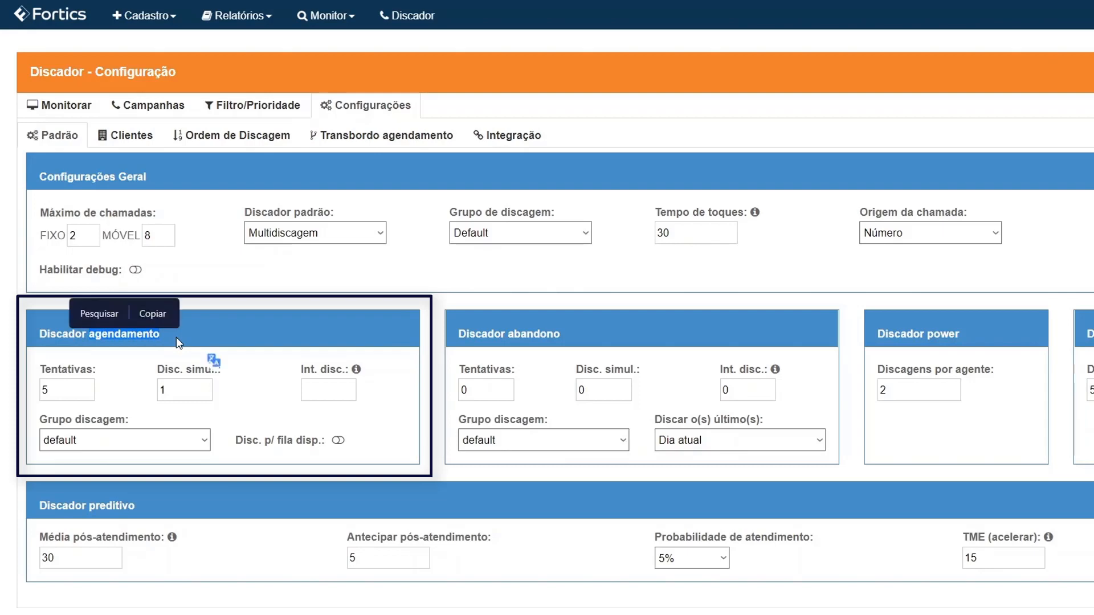
left_click(176, 336)
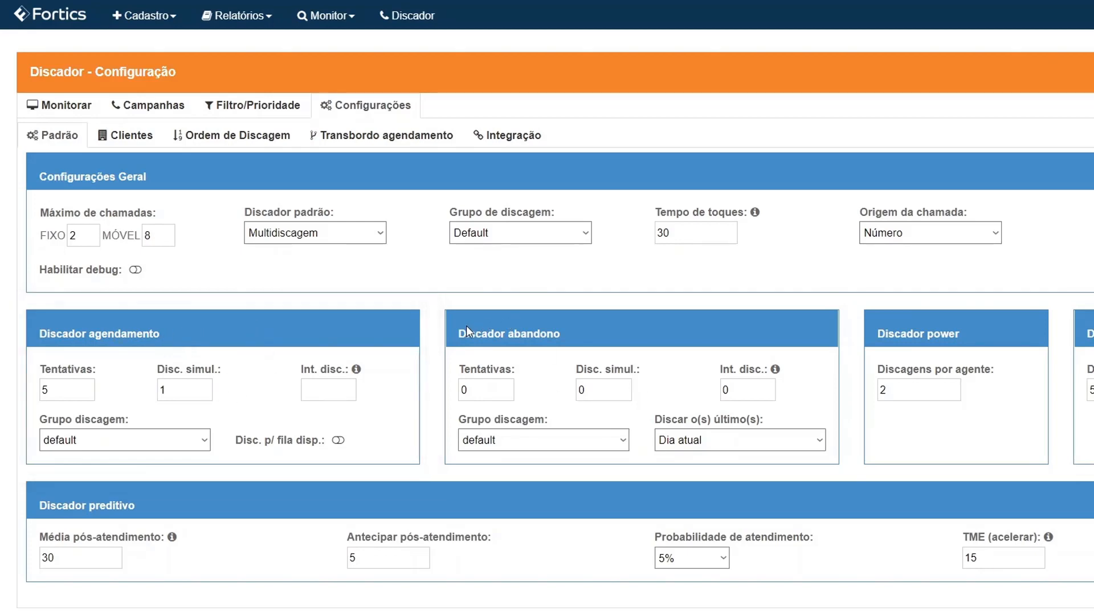
left_click_drag(466, 330, 570, 331)
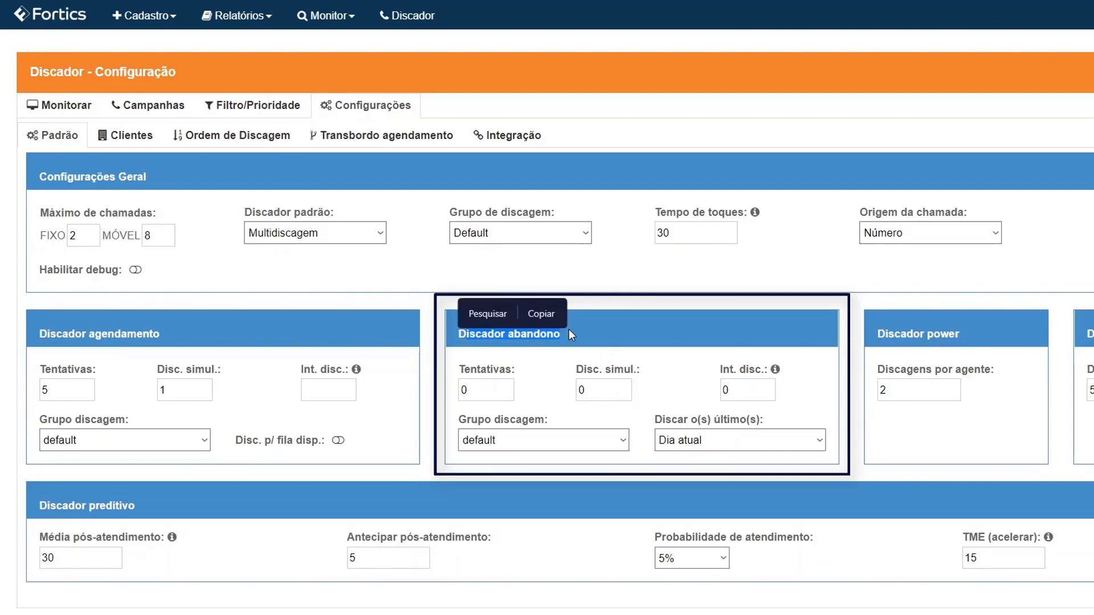
left_click(569, 329)
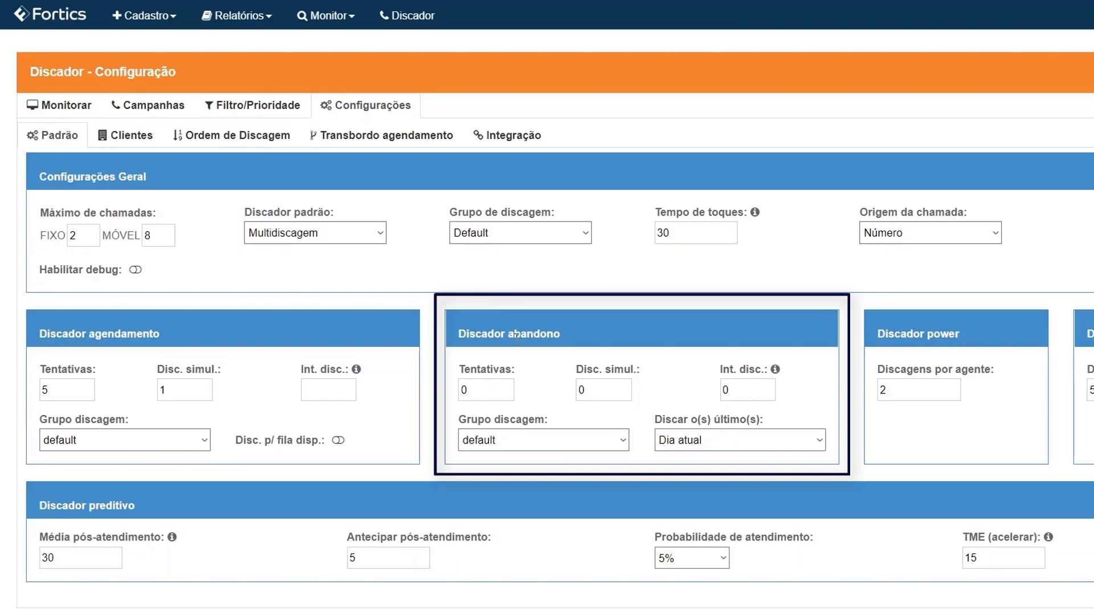
left_click_drag(517, 337, 567, 351)
left_click(575, 335)
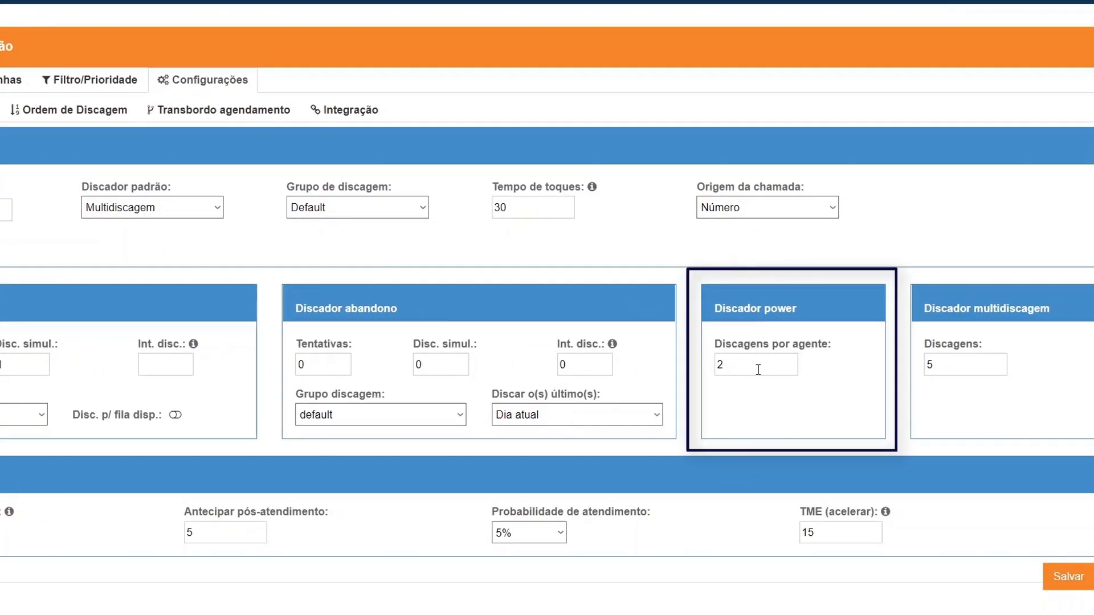
left_click_drag(764, 304, 802, 306)
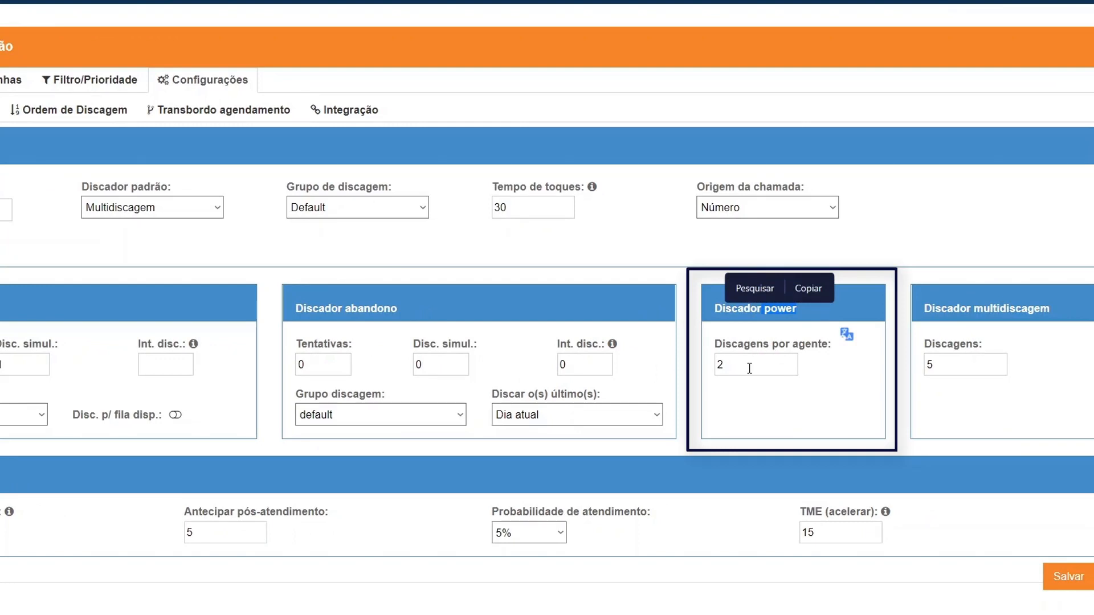
left_click(792, 406)
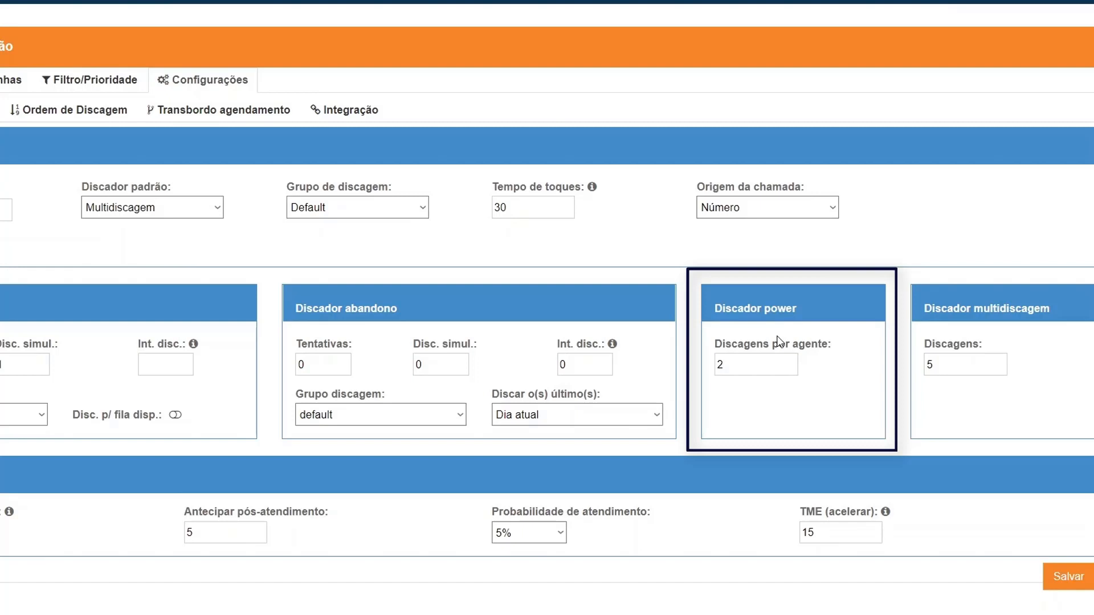
left_click_drag(960, 308, 1055, 317)
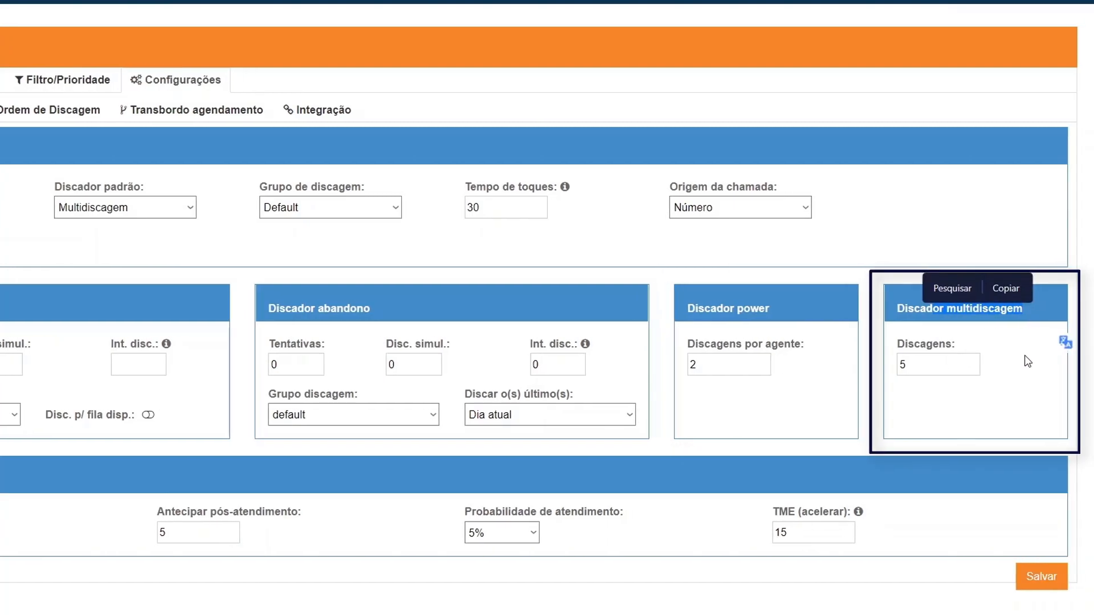
left_click(983, 423)
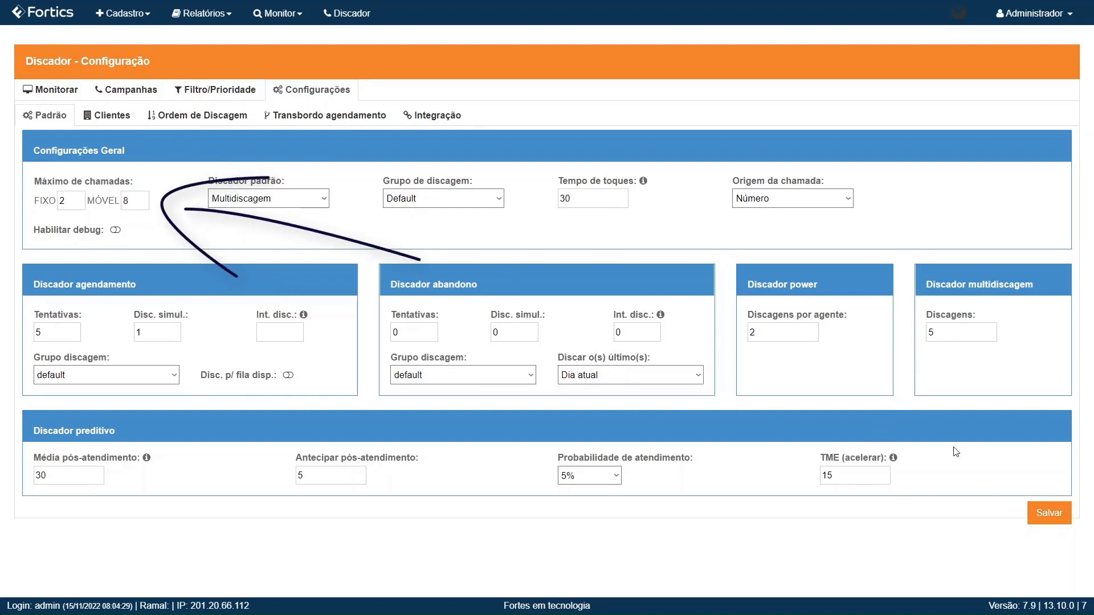
Step: Start a new dialer campaign and name it 'cobranca_novembro22'
left_click(126, 91)
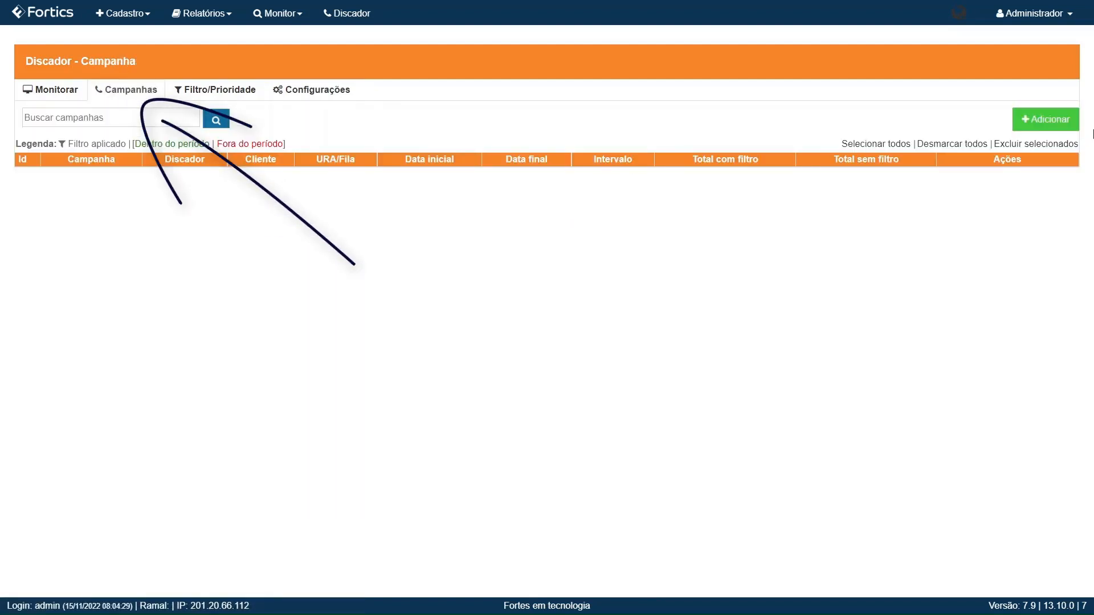
left_click(1048, 119)
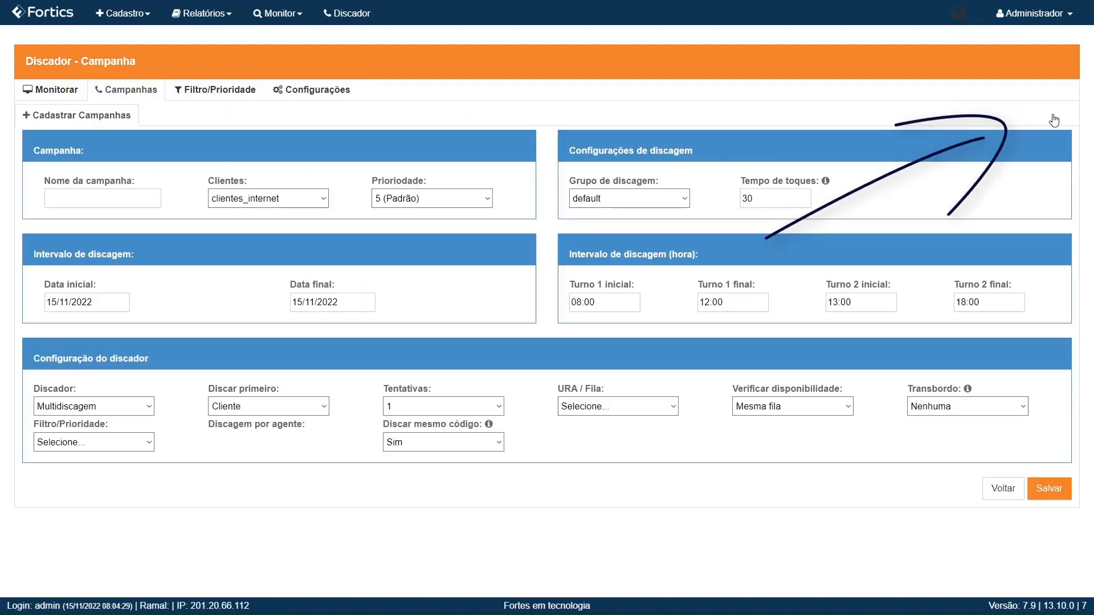
left_click(159, 198)
type("cobra")
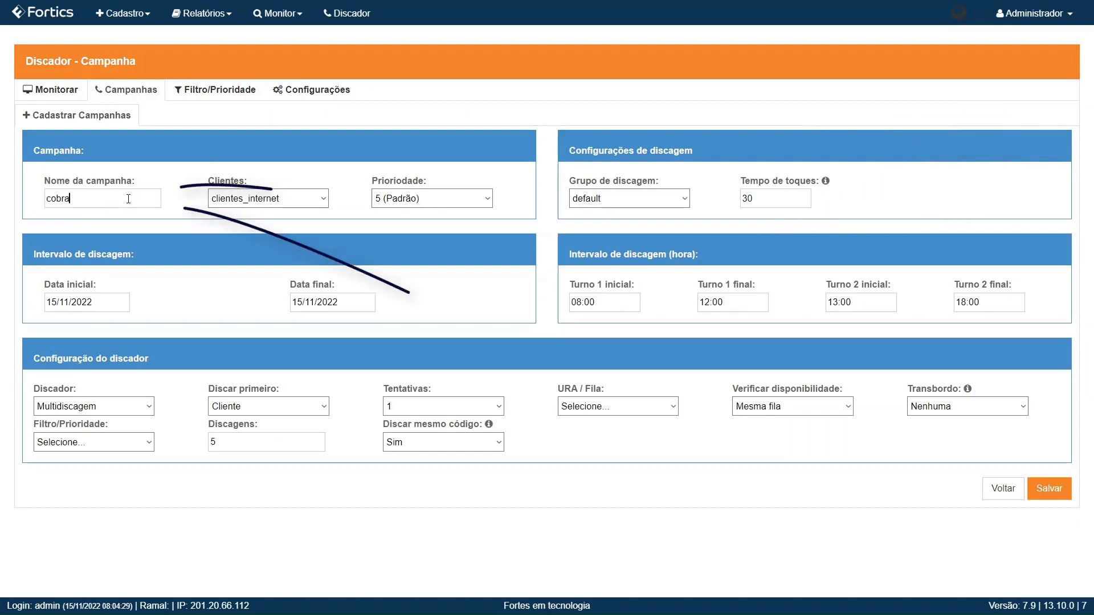
type("nca ")
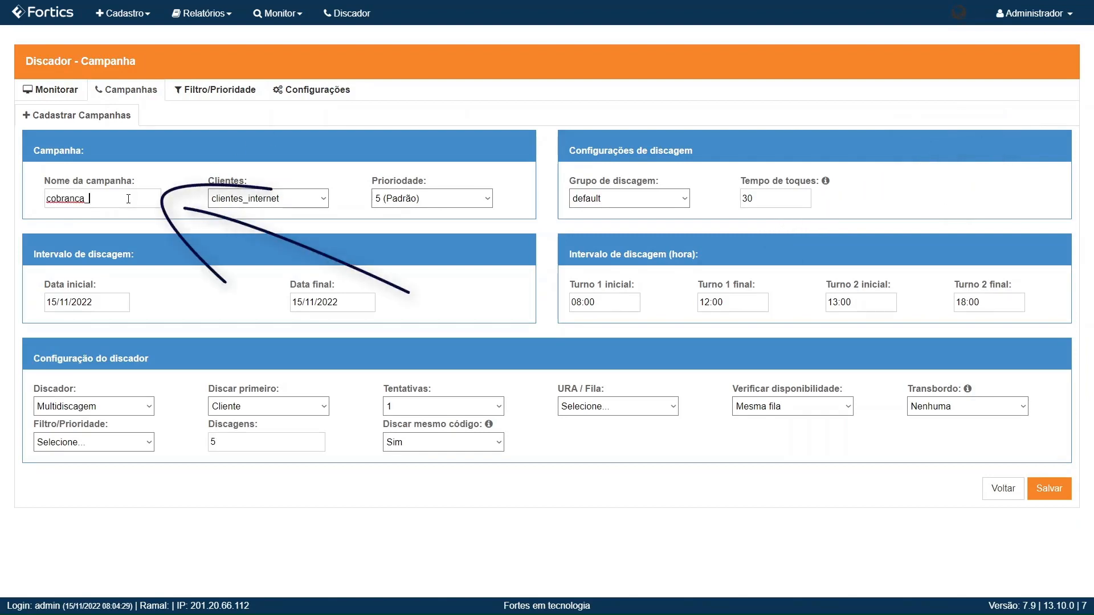
type("novembro22")
Step: Keep clientes_internet as the campaign's client list
left_click(264, 198)
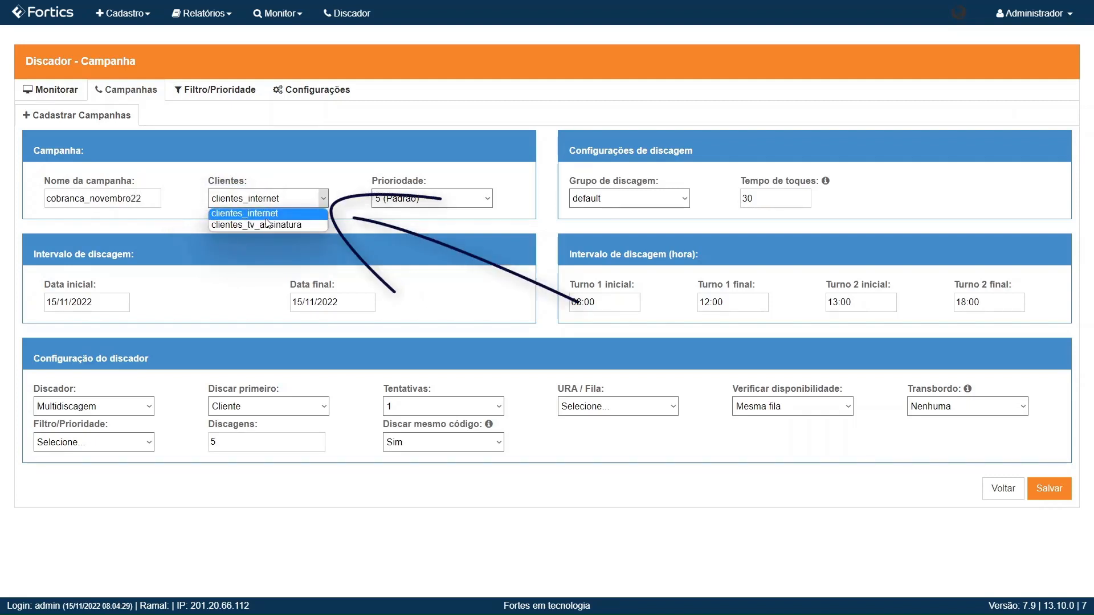
left_click(267, 214)
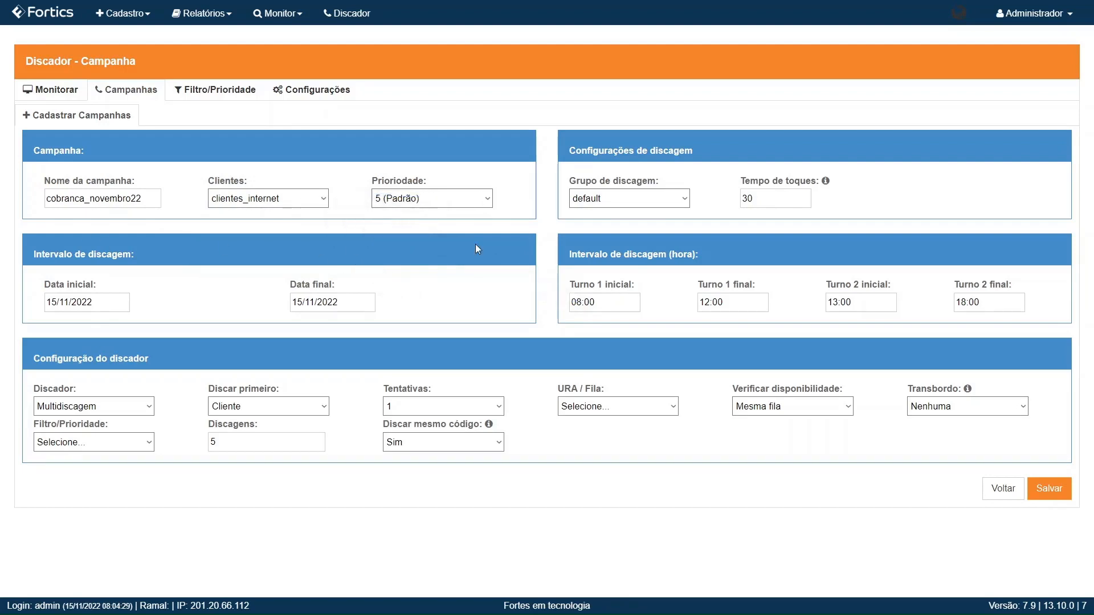
left_click_drag(381, 181, 429, 183)
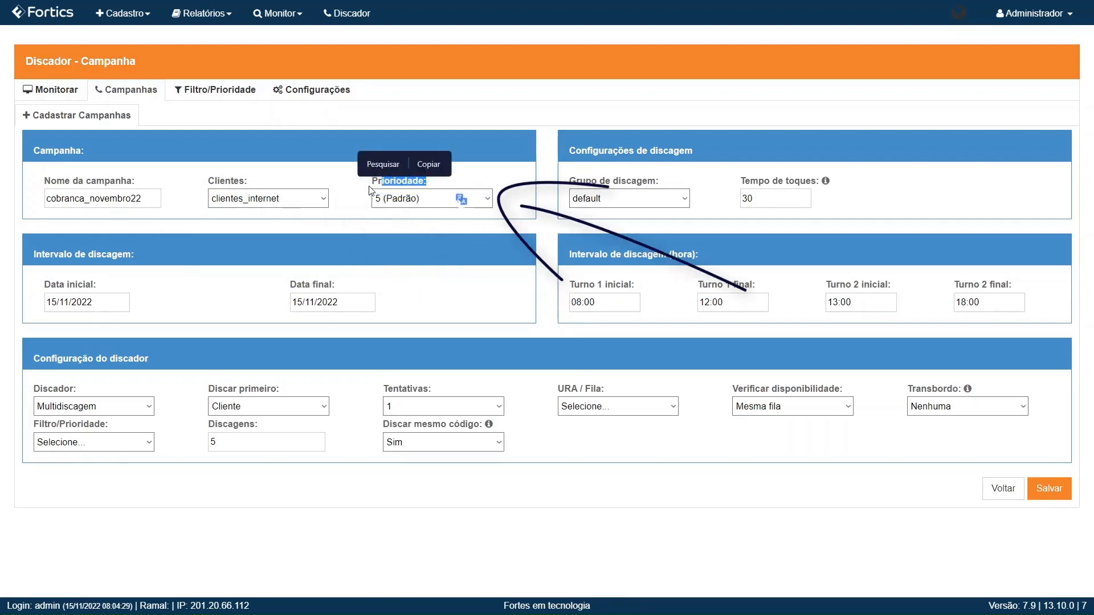
left_click(483, 173)
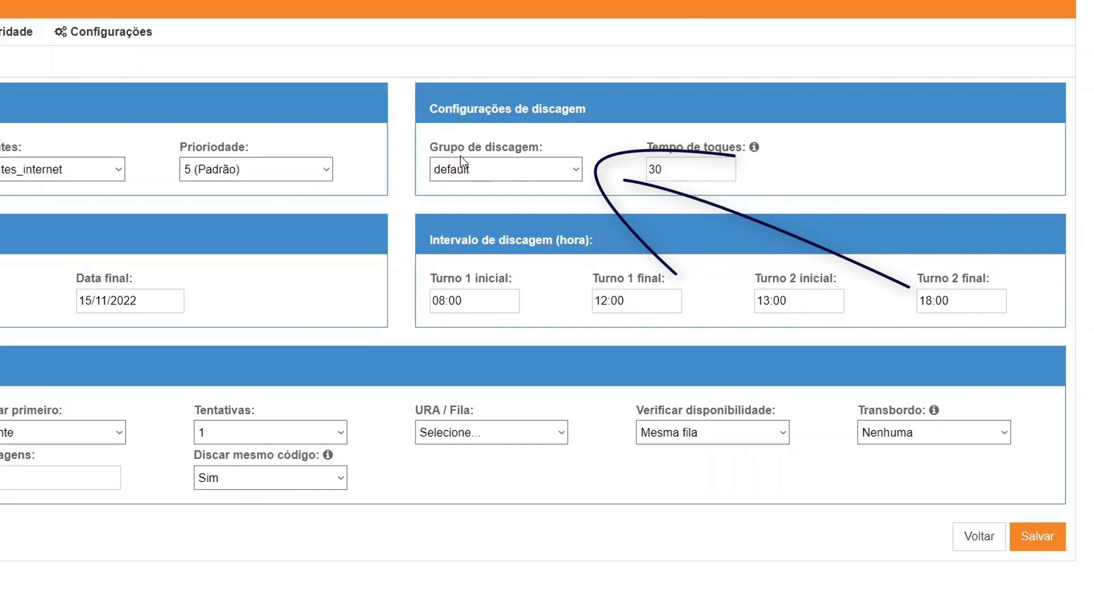
left_click(508, 164)
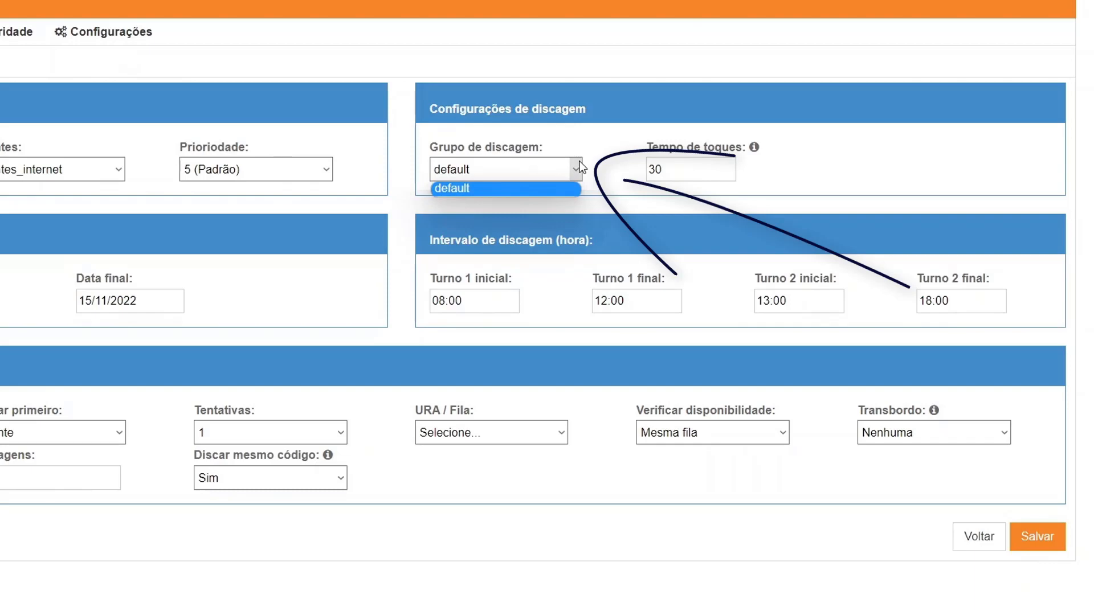
left_click(614, 136)
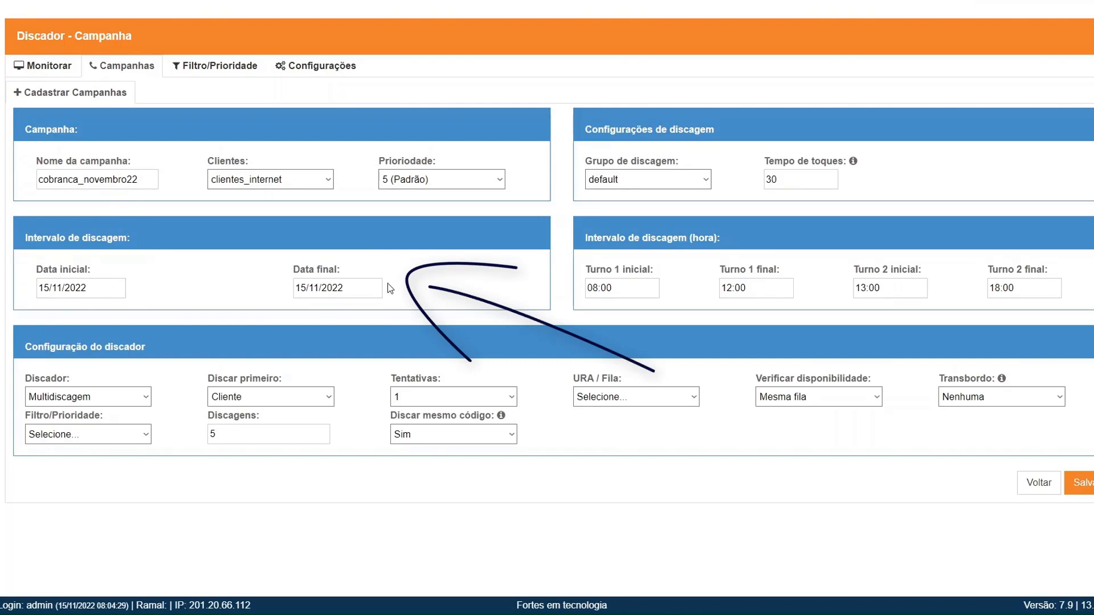
Step: Pick 30 in the November 2022 calendar for the Data final field
left_click(324, 289)
left_click(383, 463)
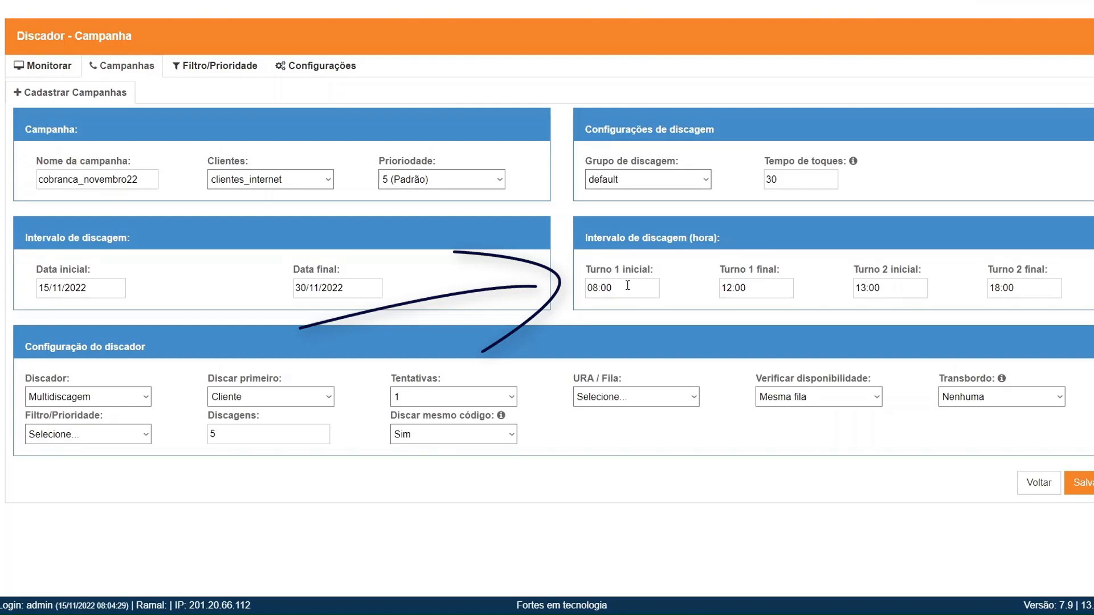
Step: Change the Turno 1 start time to 10:00 and the Turno 2 start time to 14:00
left_click(649, 294)
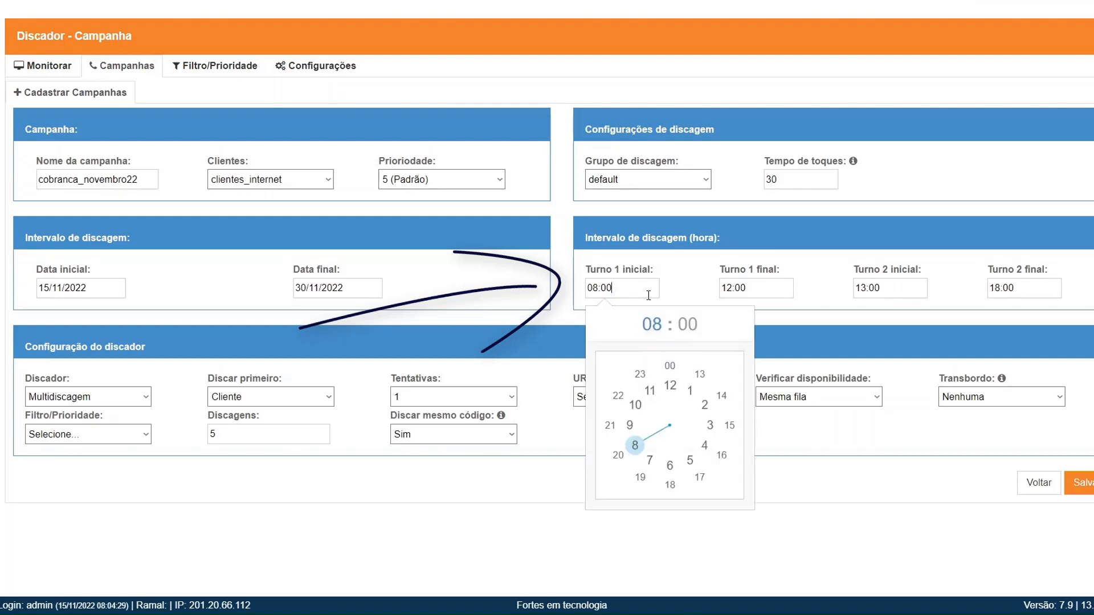
left_click(637, 405)
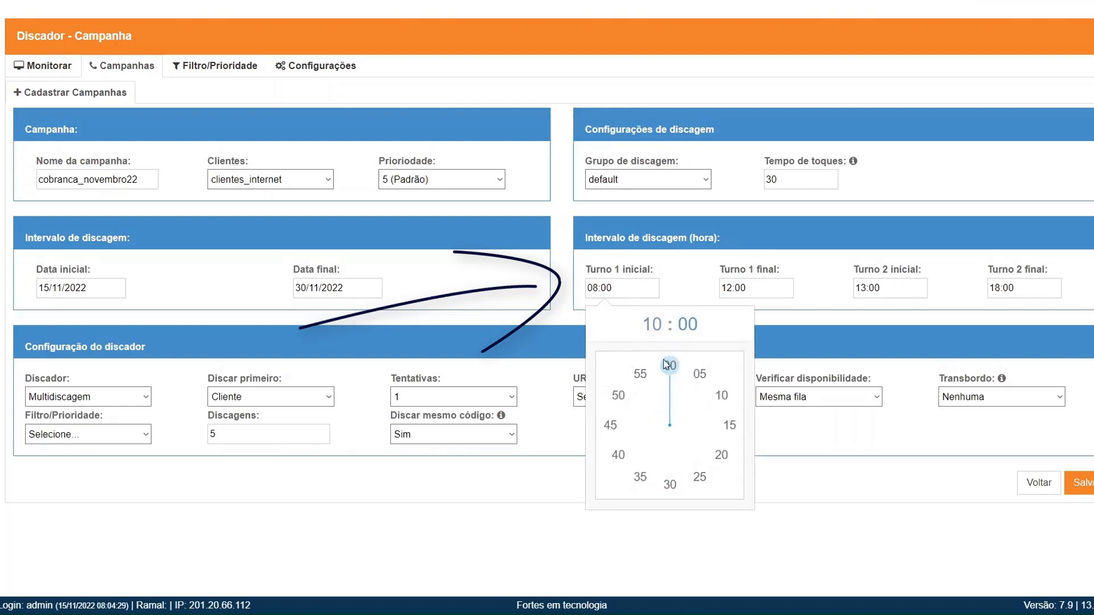
left_click(672, 367)
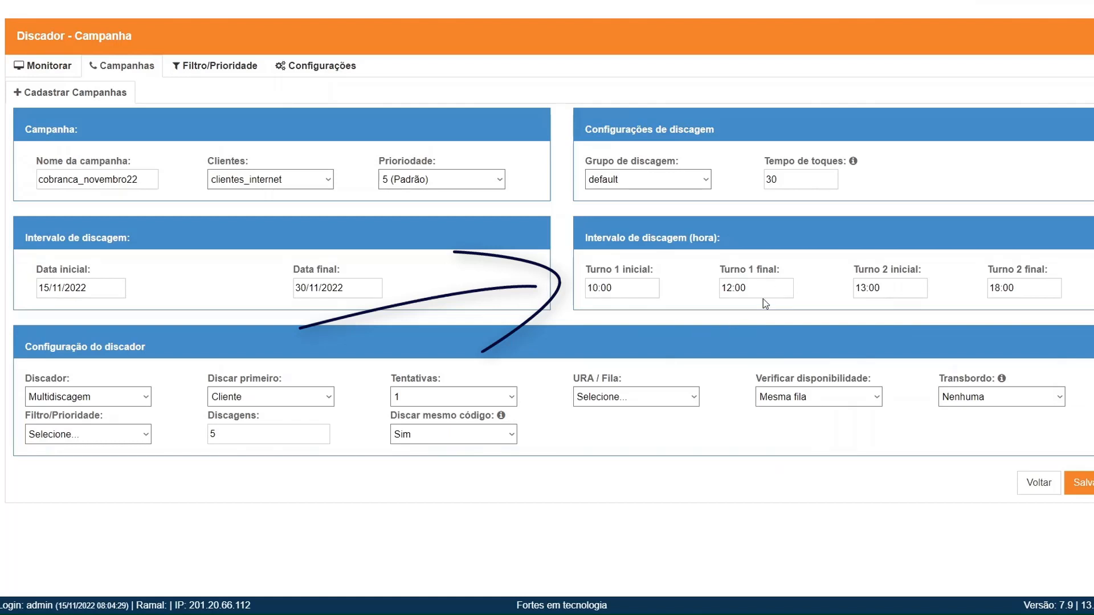
left_click(909, 290)
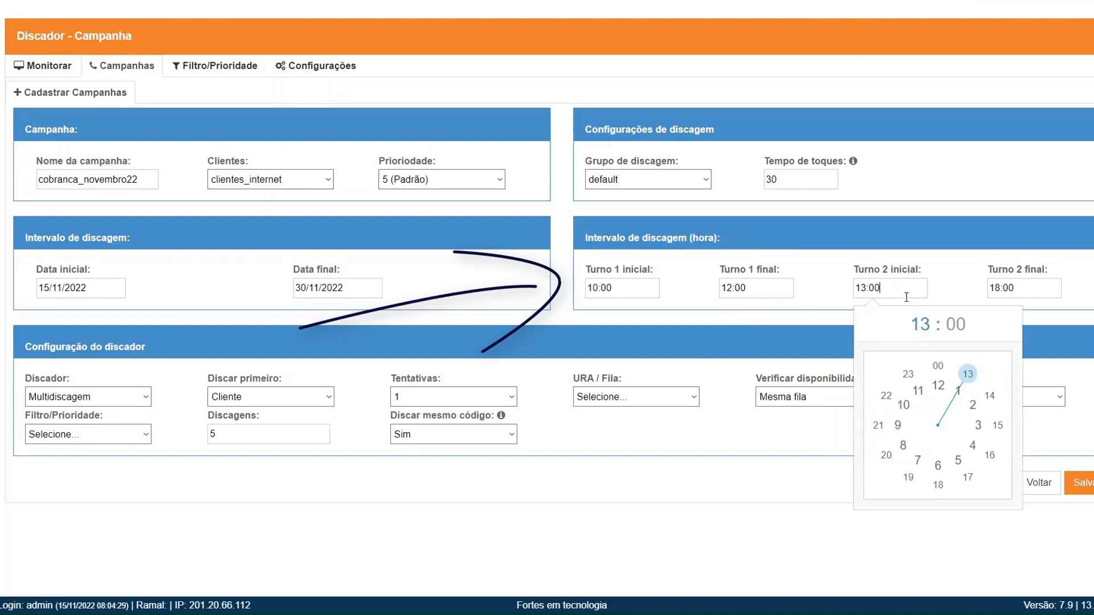
left_click(986, 397)
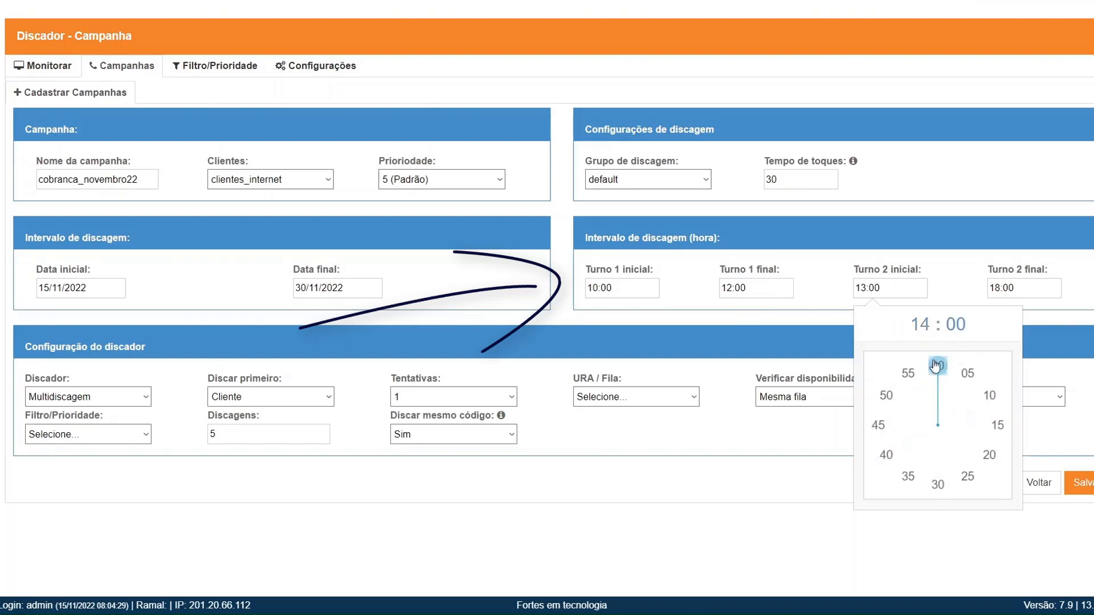
left_click(937, 366)
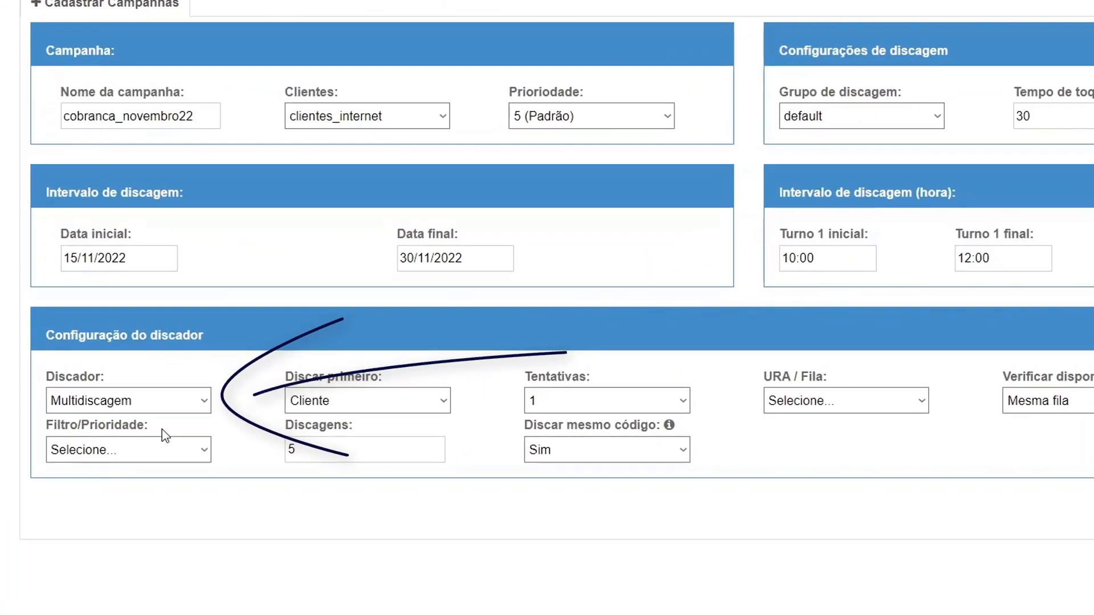
Step: Choose Power in the campaign's Discador dropdown
left_click(204, 400)
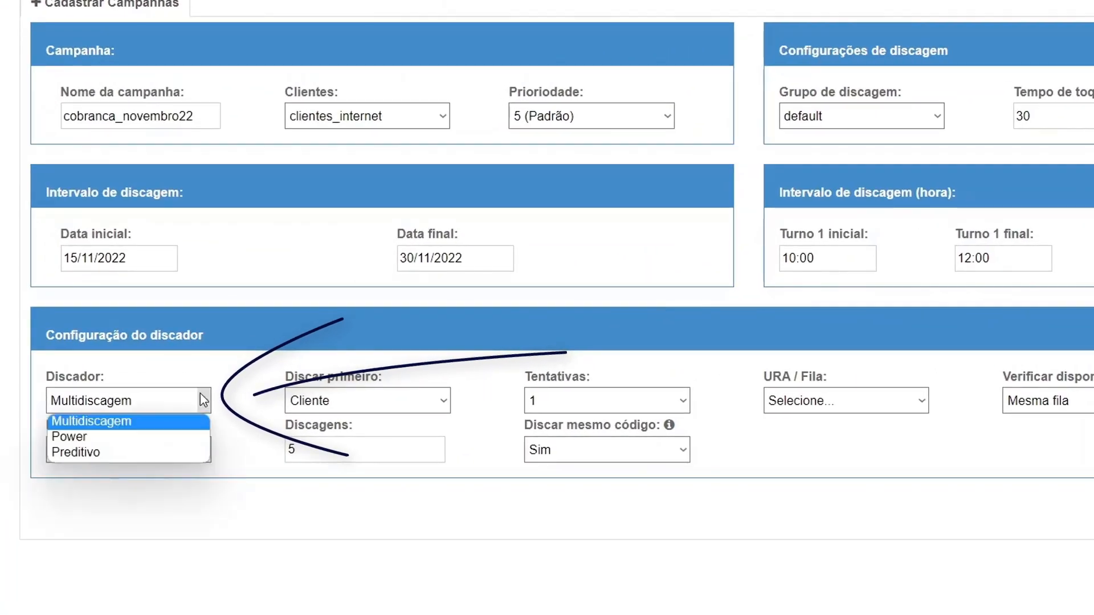
left_click(138, 436)
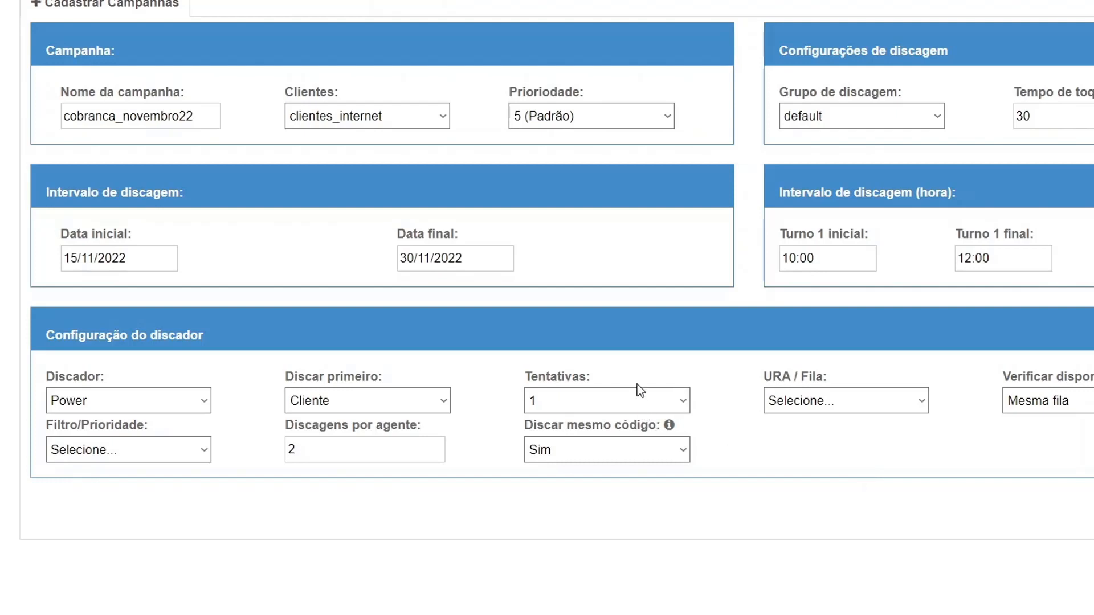
left_click(606, 399)
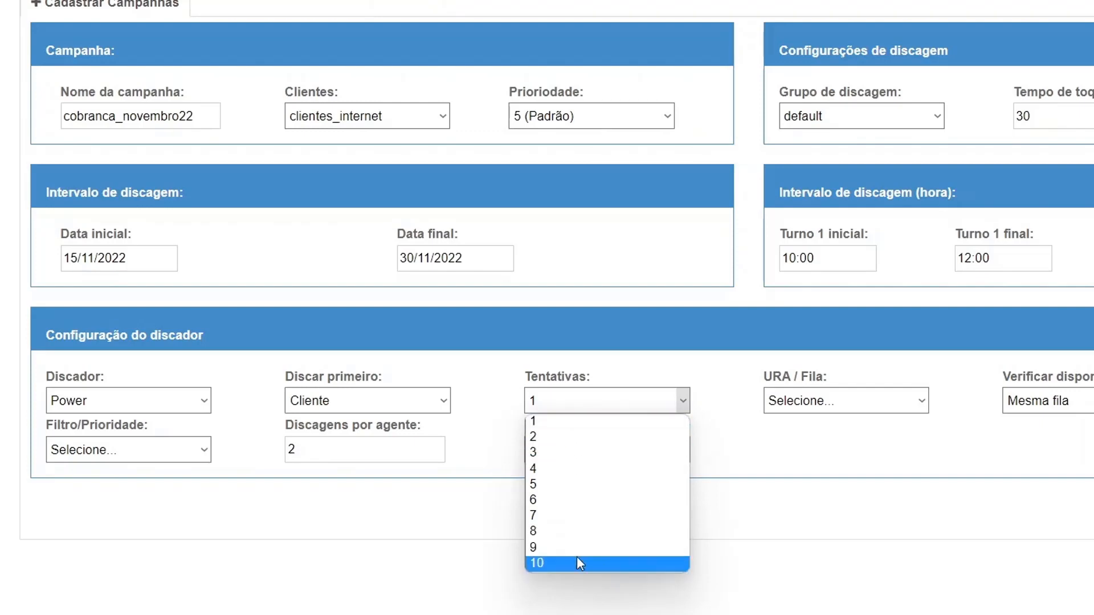
Step: Set Tentativas to 3 and Discar mesmo código to Não, leaving Filtro/Prioridade unset
left_click(543, 459)
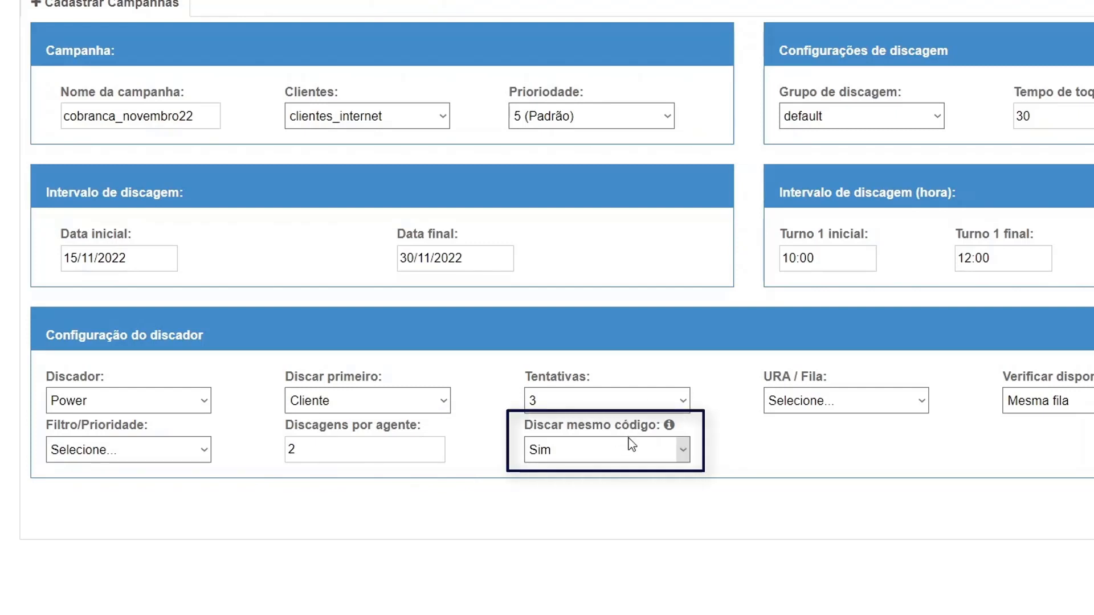
mouse_move(670, 427)
left_click(569, 454)
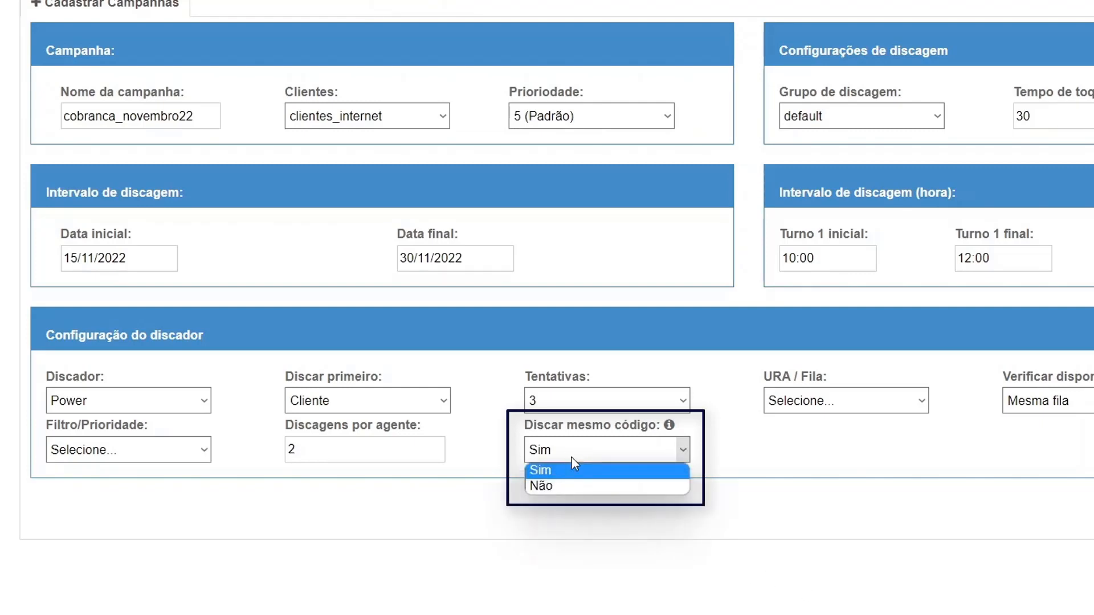
left_click(555, 483)
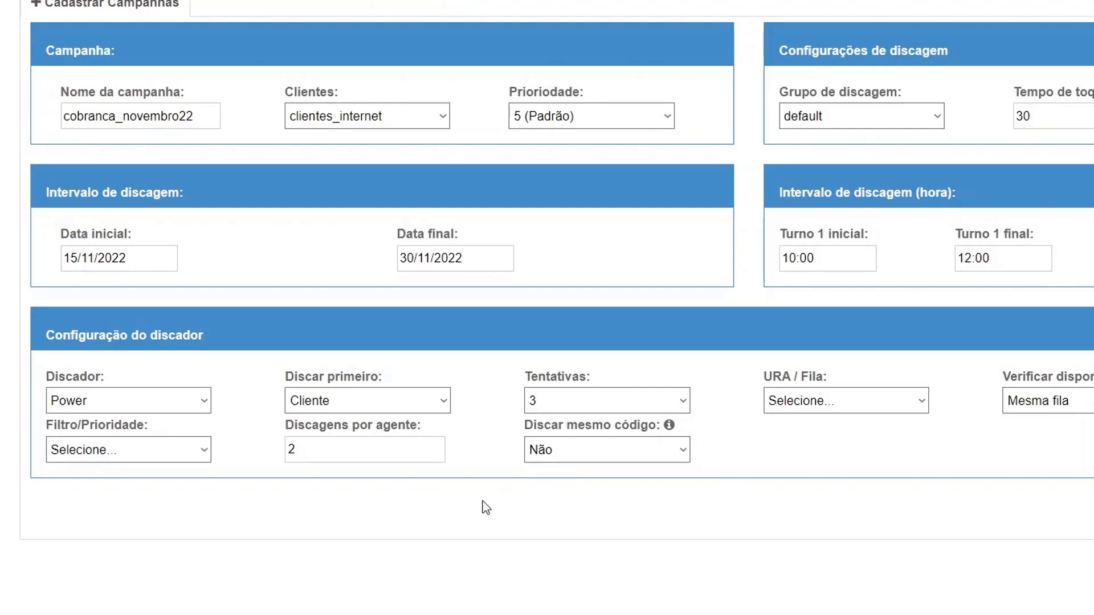
left_click(155, 447)
left_click(137, 470)
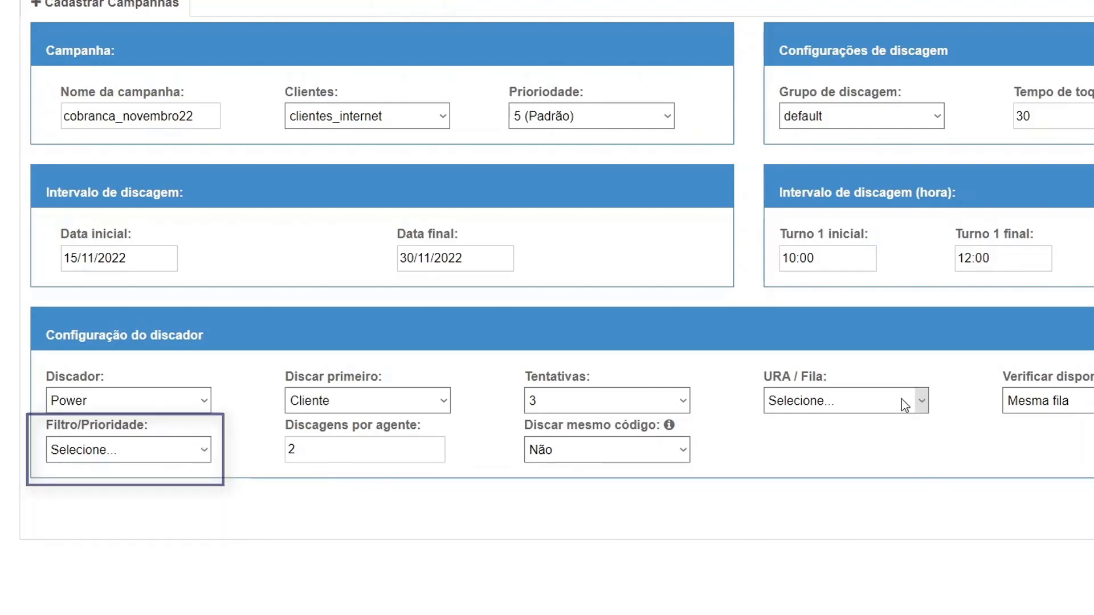
Step: Choose the campanha_cobranca (2000) queue in the URA / Fila dropdown
left_click_drag(772, 378, 845, 385)
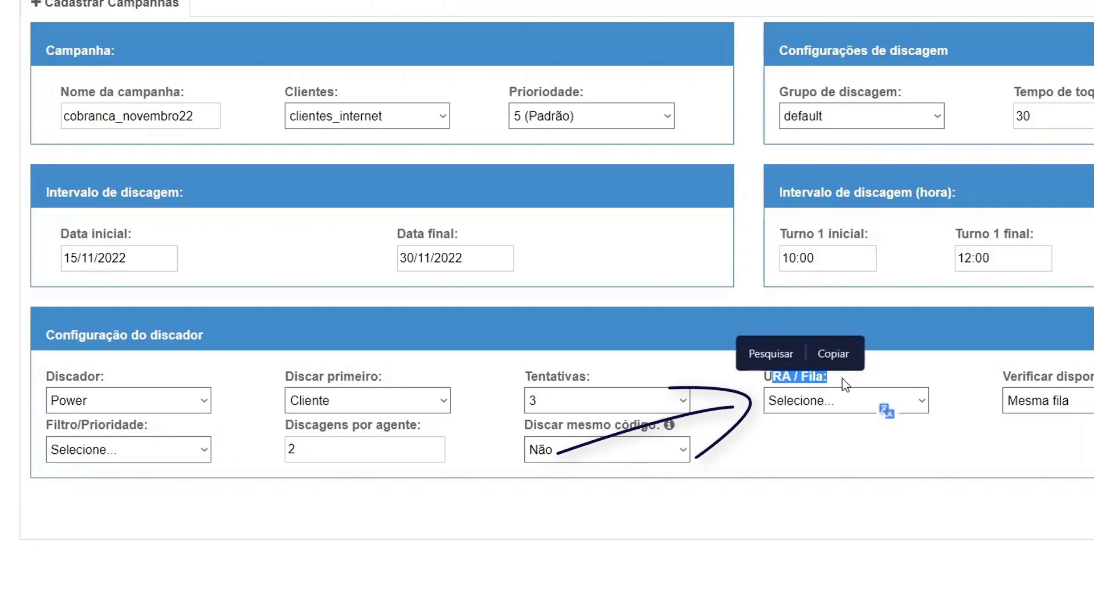
left_click(801, 405)
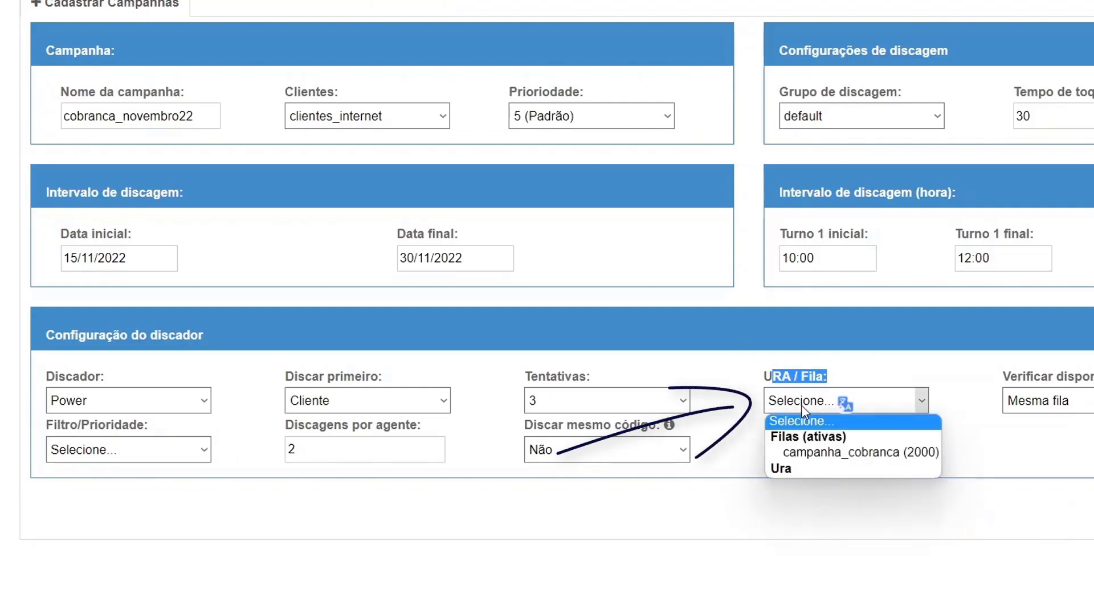
left_click(1000, 444)
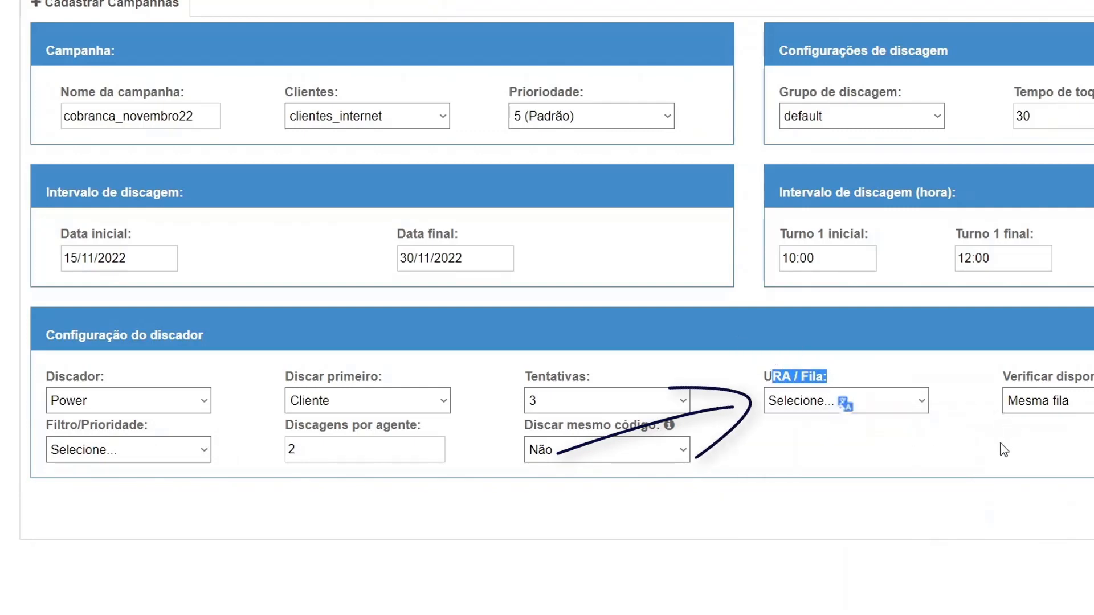
left_click(859, 415)
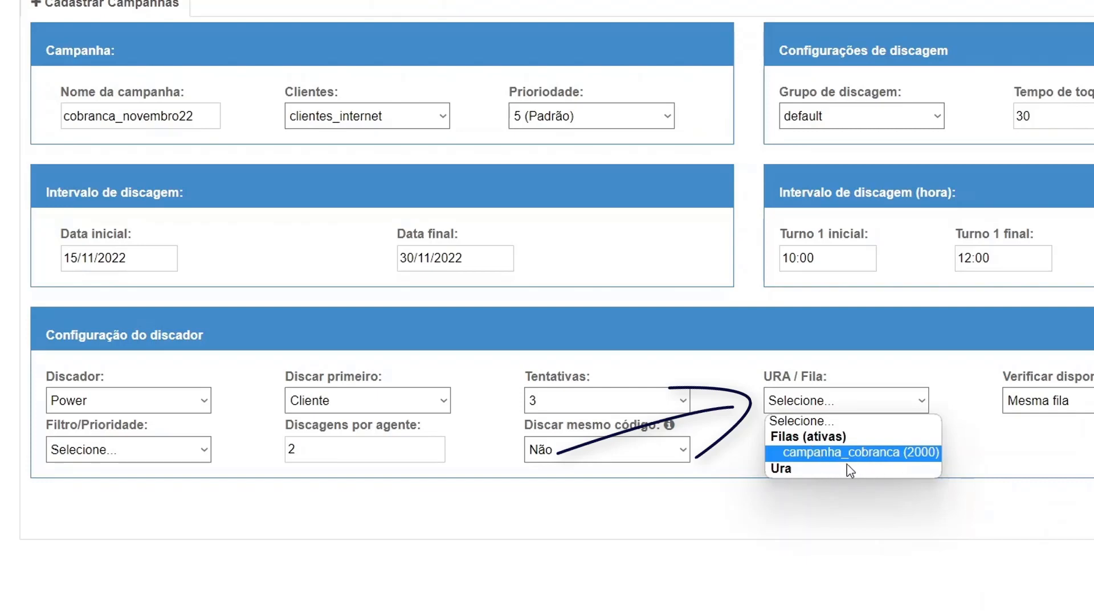
left_click(919, 453)
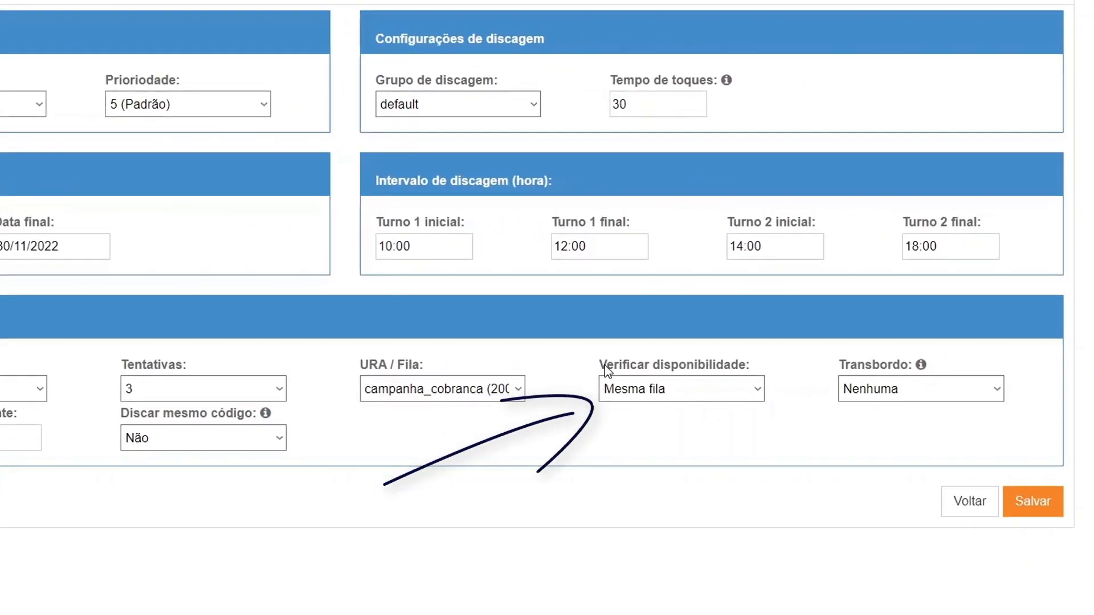
left_click(709, 393)
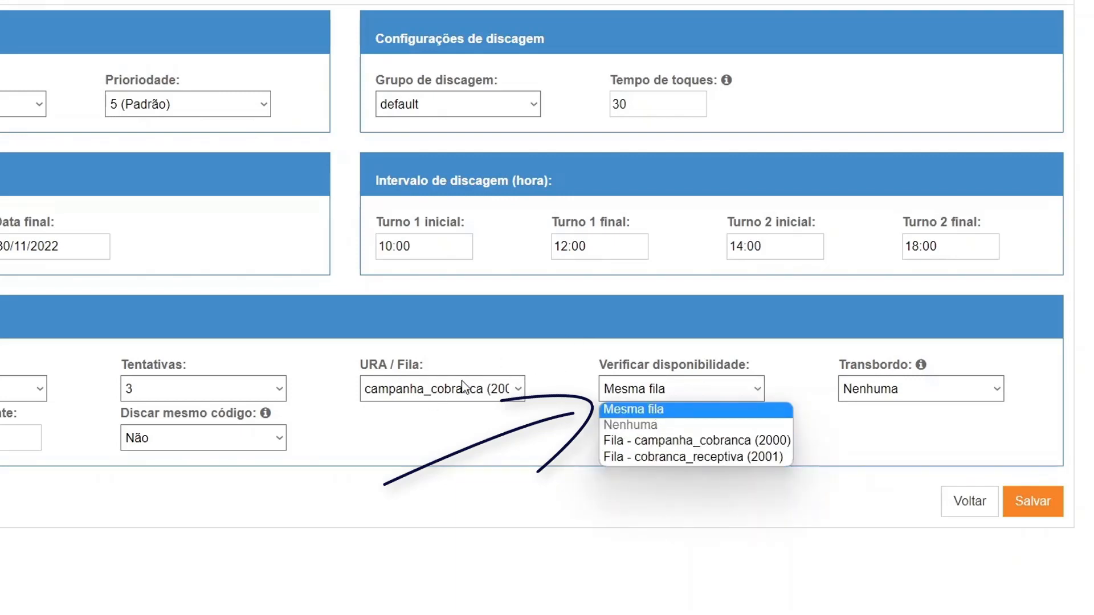
left_click(676, 410)
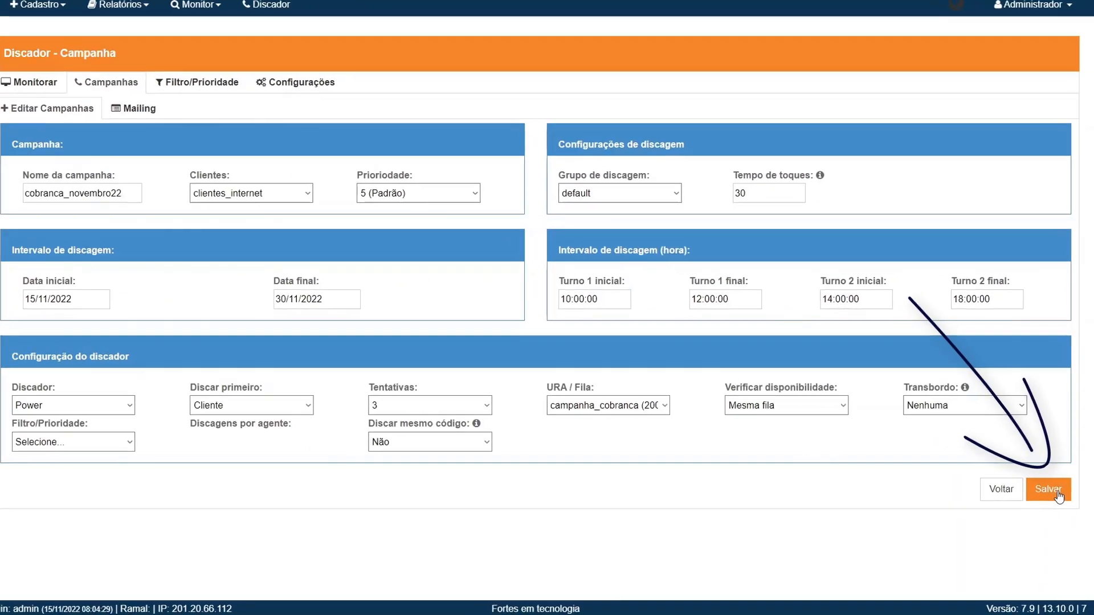
Step: Save the cobranca_novembro22 campaign with its Power dialer settings
left_click(1048, 504)
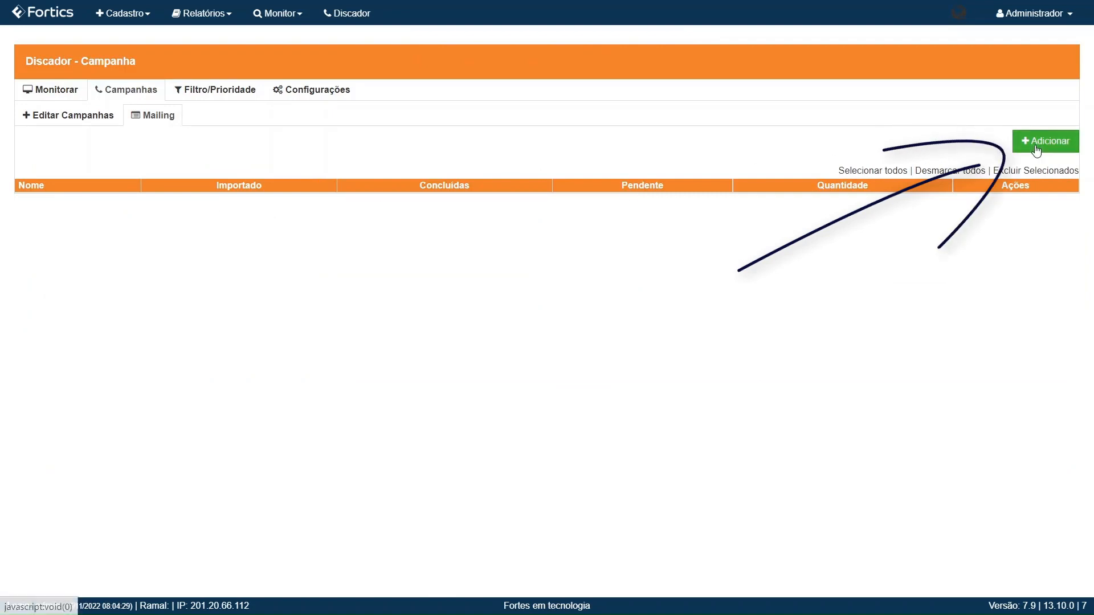
Step: Open the Importar Mailing form from the campaign's Mailing tab
left_click(1036, 149)
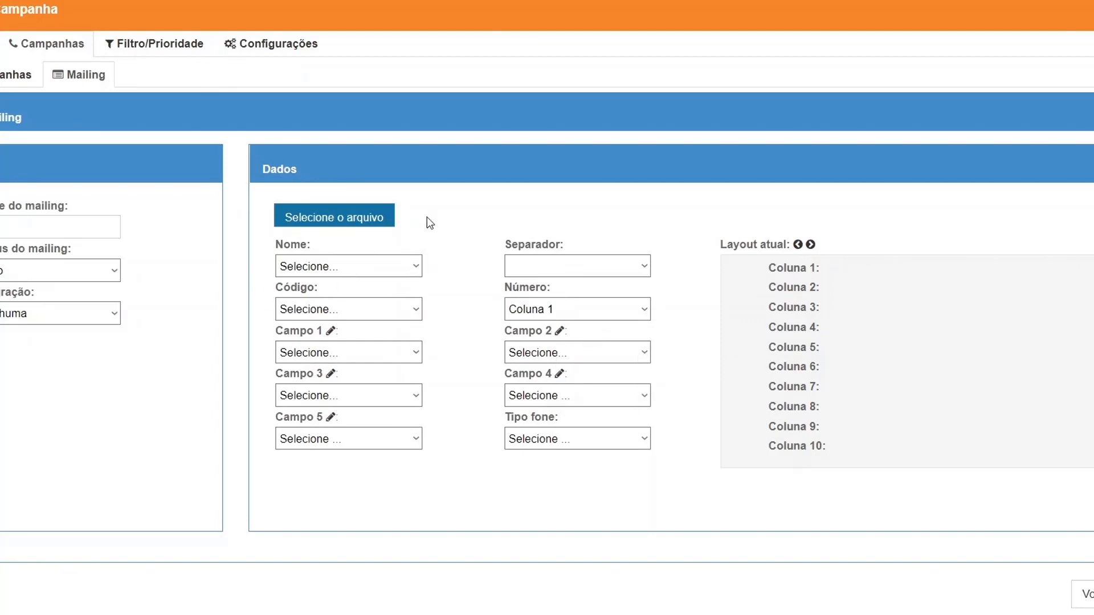
Step: Open a blank Notepad, start a contact's name, and check the import form's accepted separators
key("super+r")
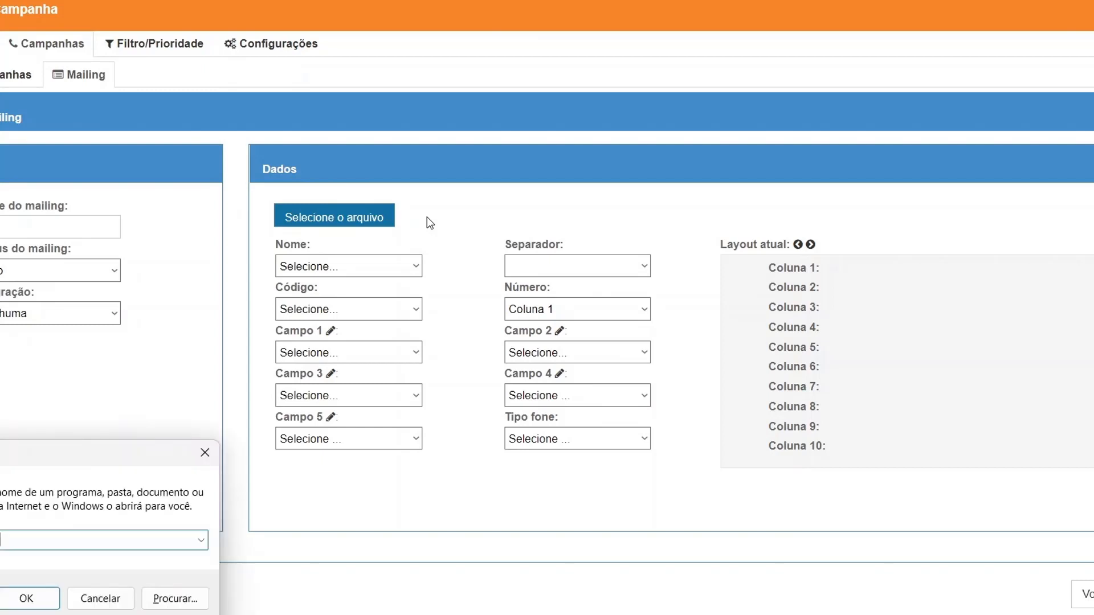
key("Return")
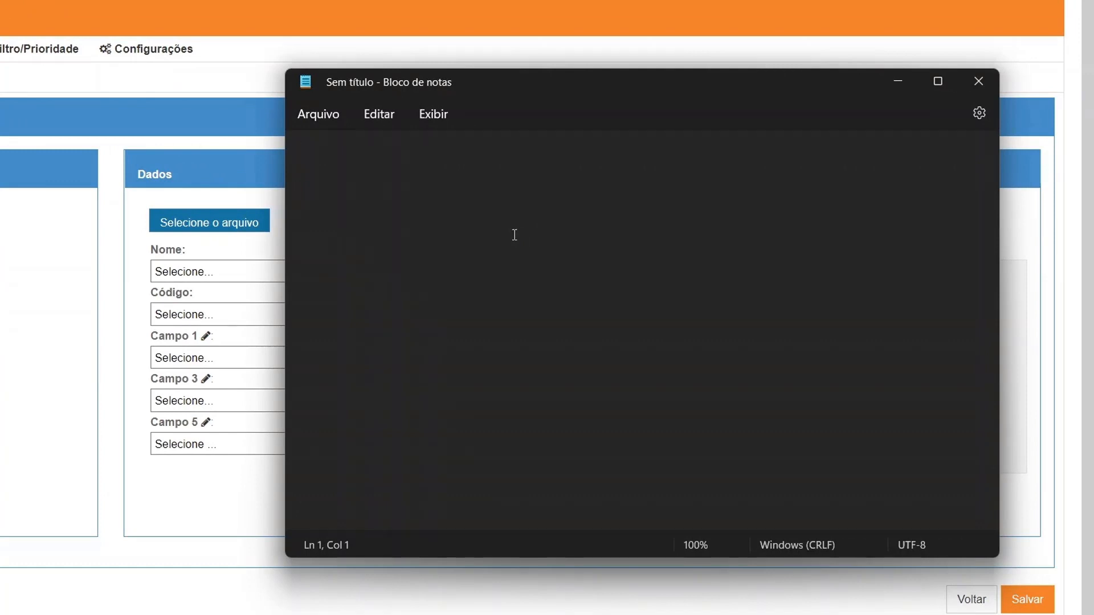
type("francisco")
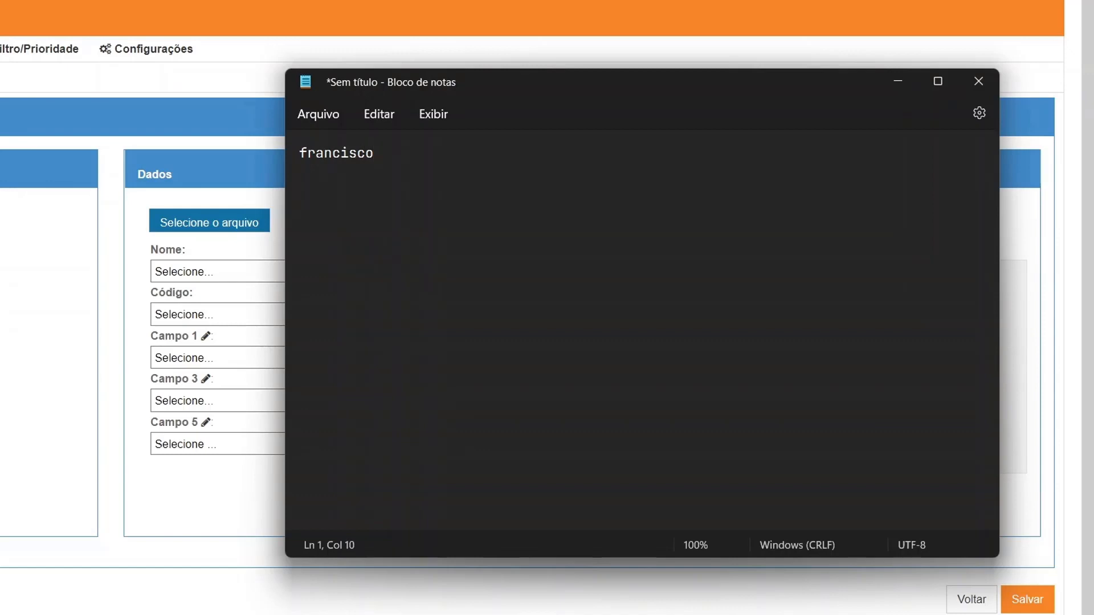
left_click_drag(520, 69, 563, 130)
left_click(517, 71)
left_click(455, 277)
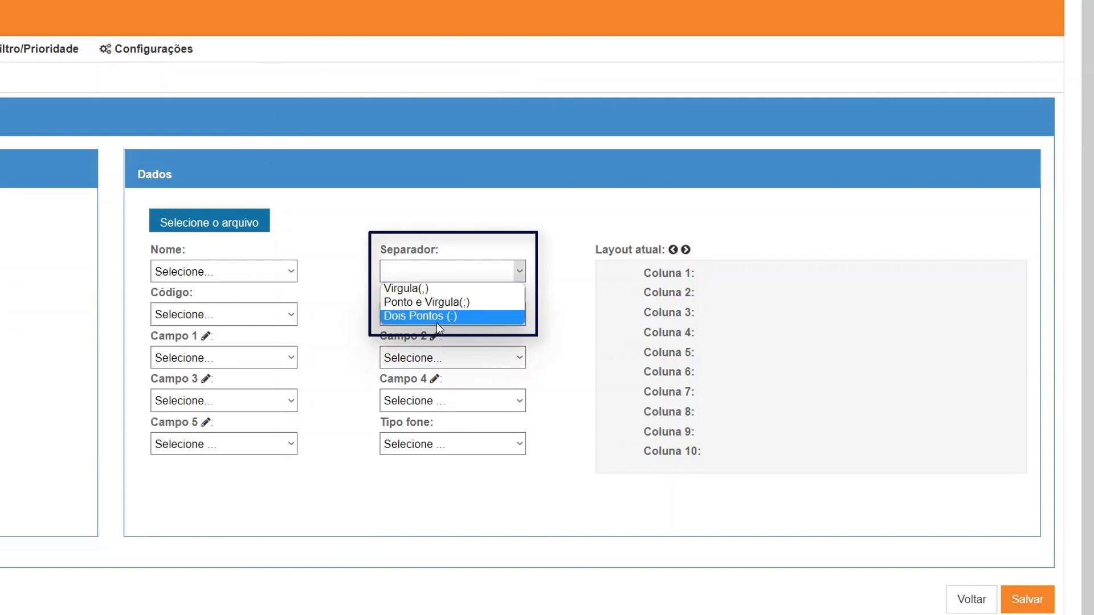
left_click(498, 528)
key("alt+Tab")
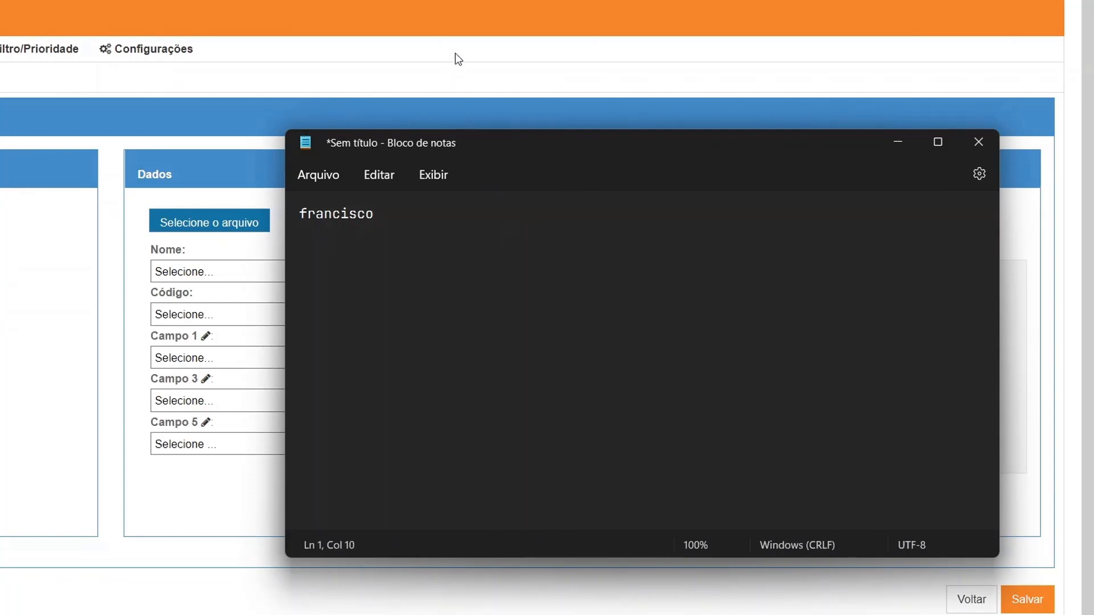
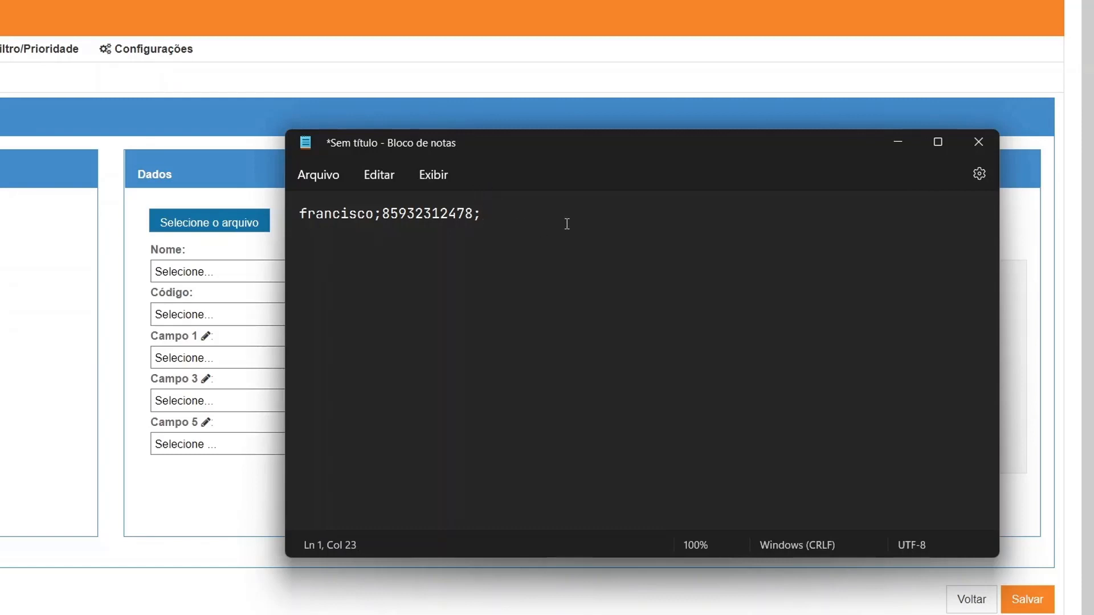
Step: Fill Notepad with three semicolon-separated contacts (name, phone, amount, code) and save as cobranca_mailing.txt
type(";79.90;1234567894")
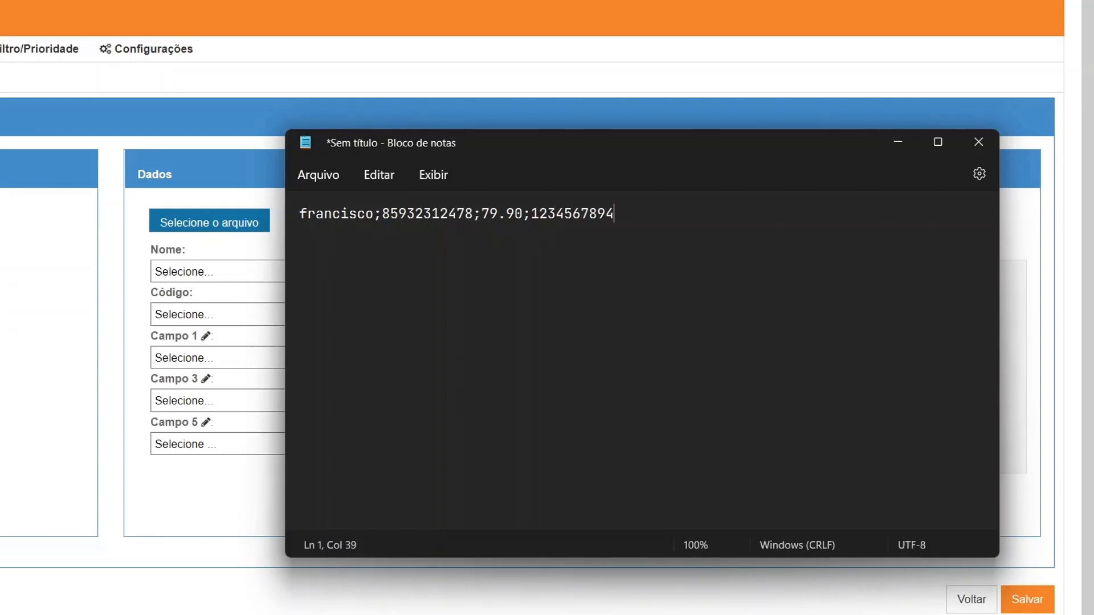
key("ctrl+a")
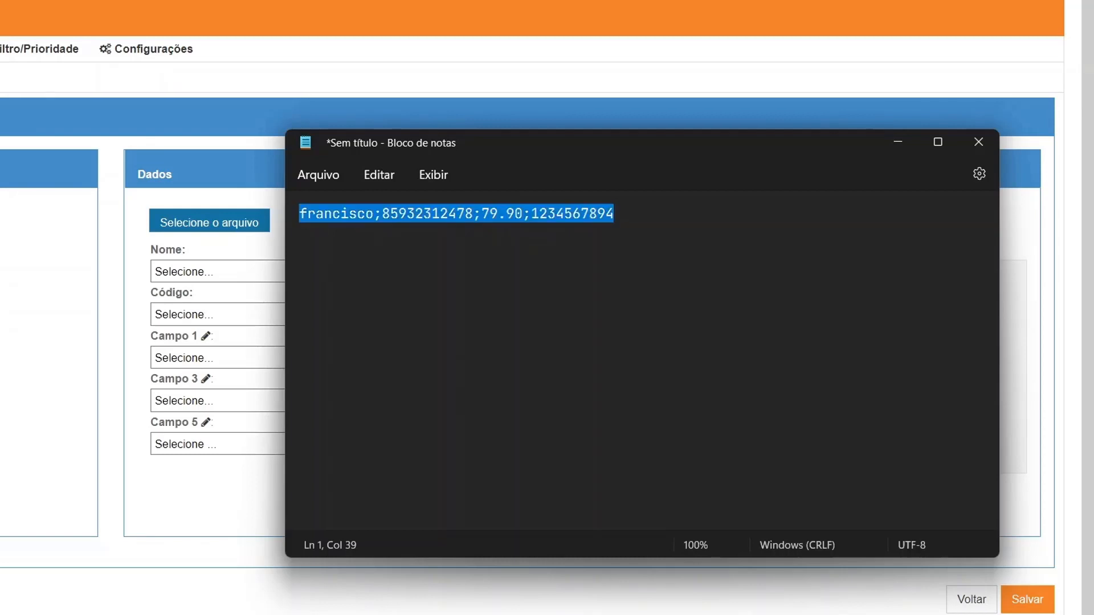
key("ctrl+v")
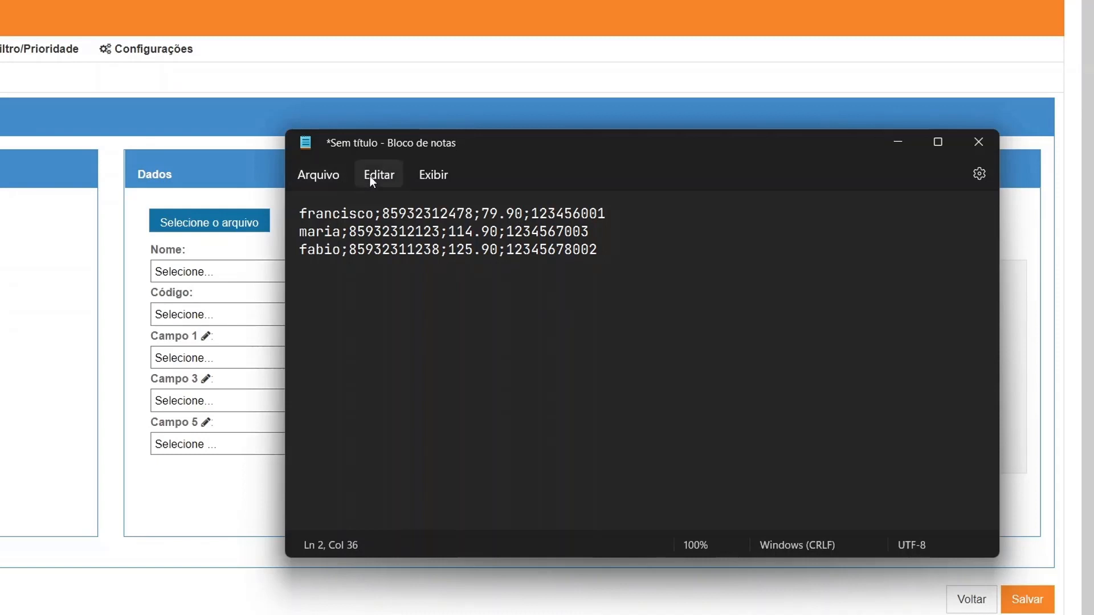
left_click(336, 175)
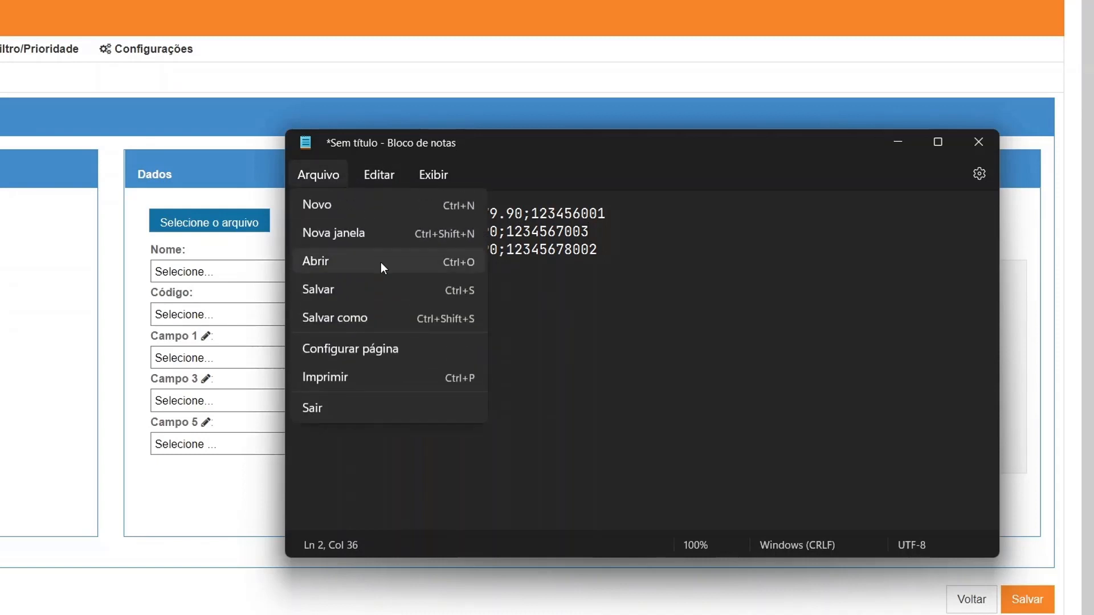
left_click(358, 312)
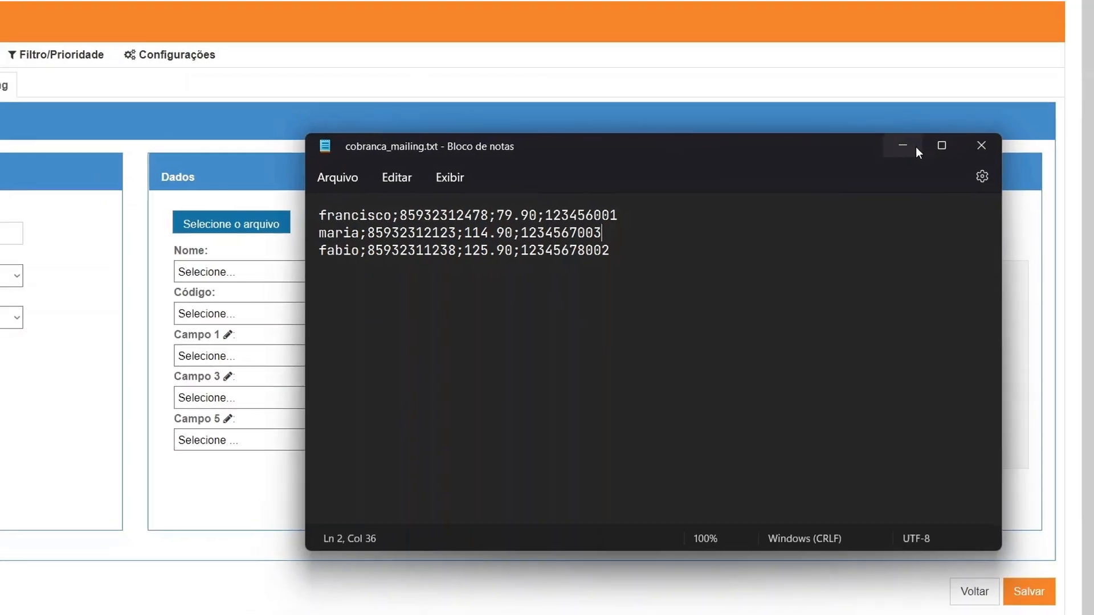
Step: Bring the import form back and enter 'cobranca_teste' as the mailing name
left_click(911, 143)
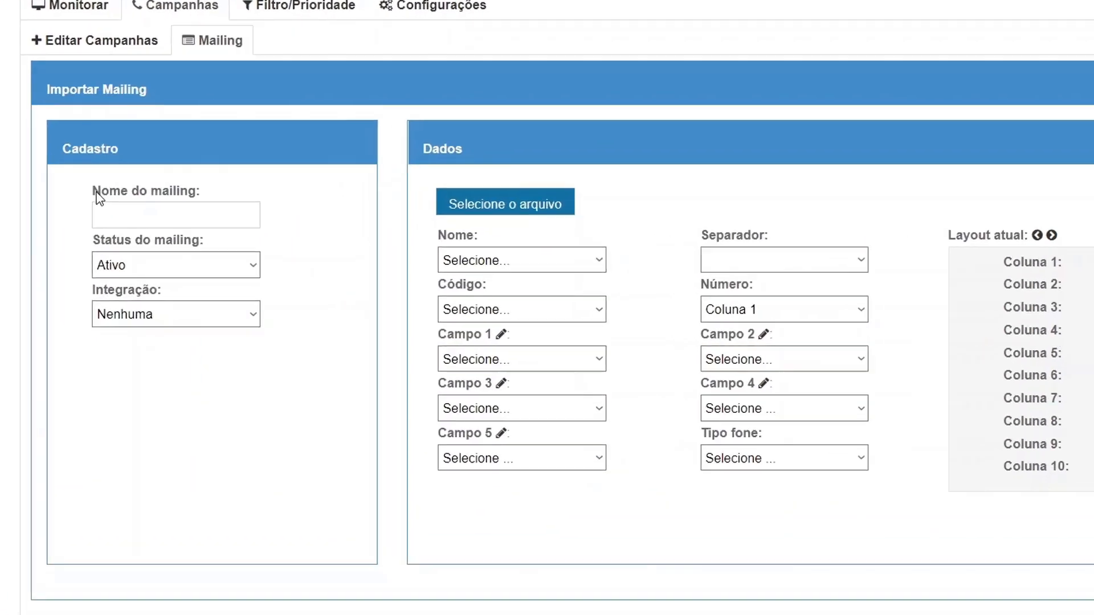
left_click_drag(100, 198, 191, 200)
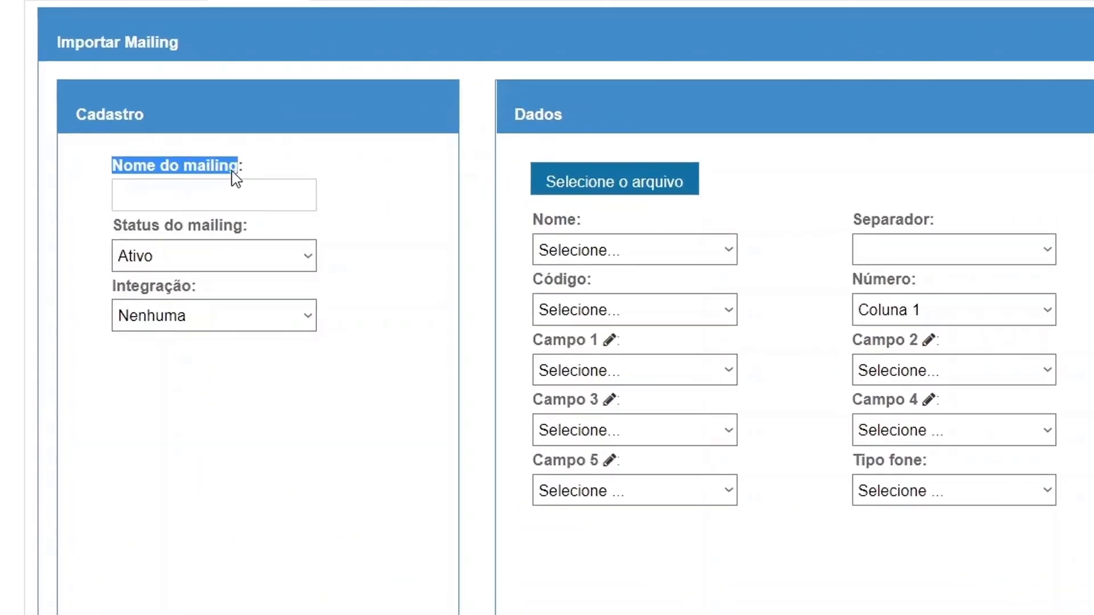
left_click(167, 208)
type("co")
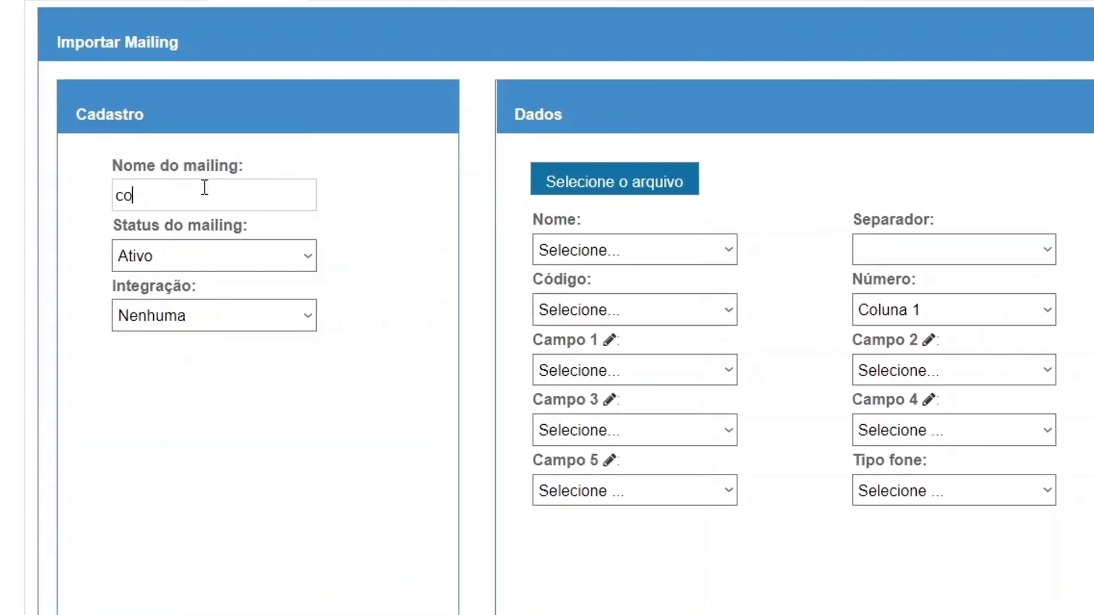
type("branca_teste")
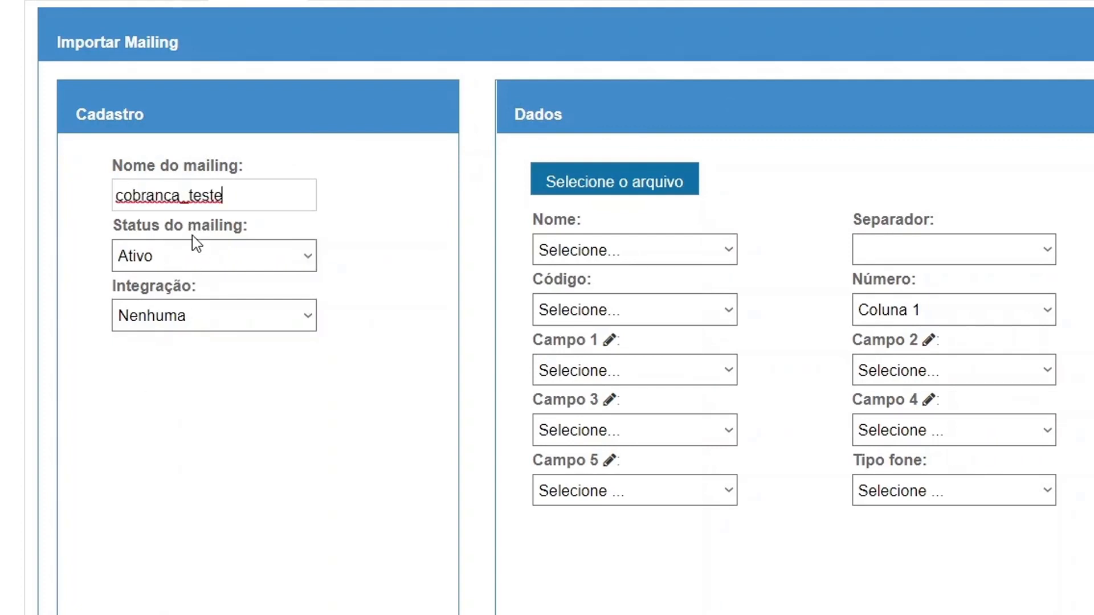
left_click(167, 263)
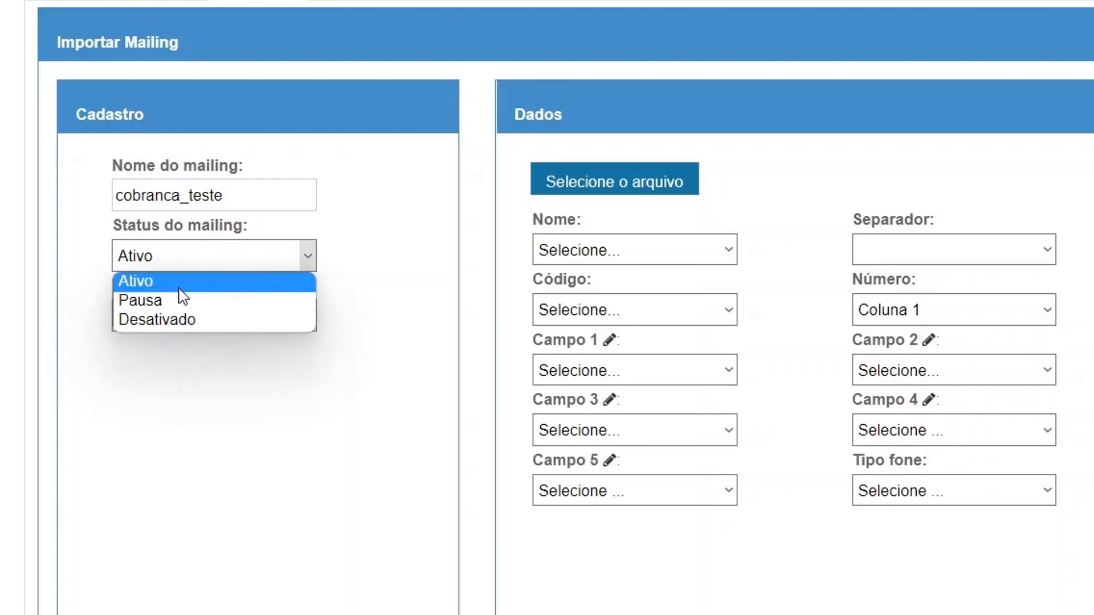
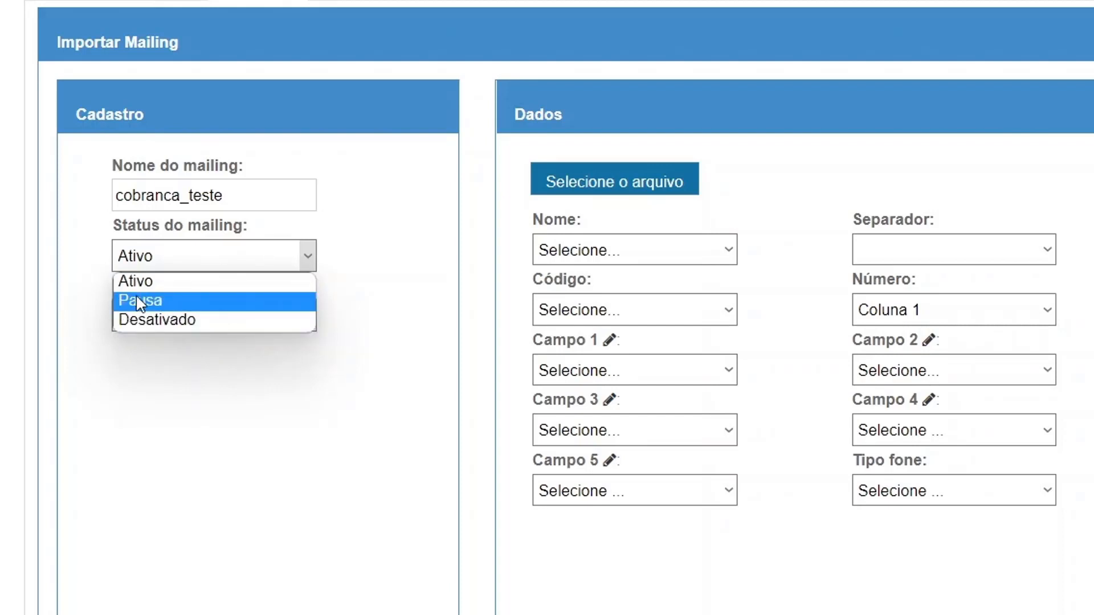
Step: Set the cobranca_teste mailing status to Ativo, leaving integration on Nenhuma
left_click(164, 281)
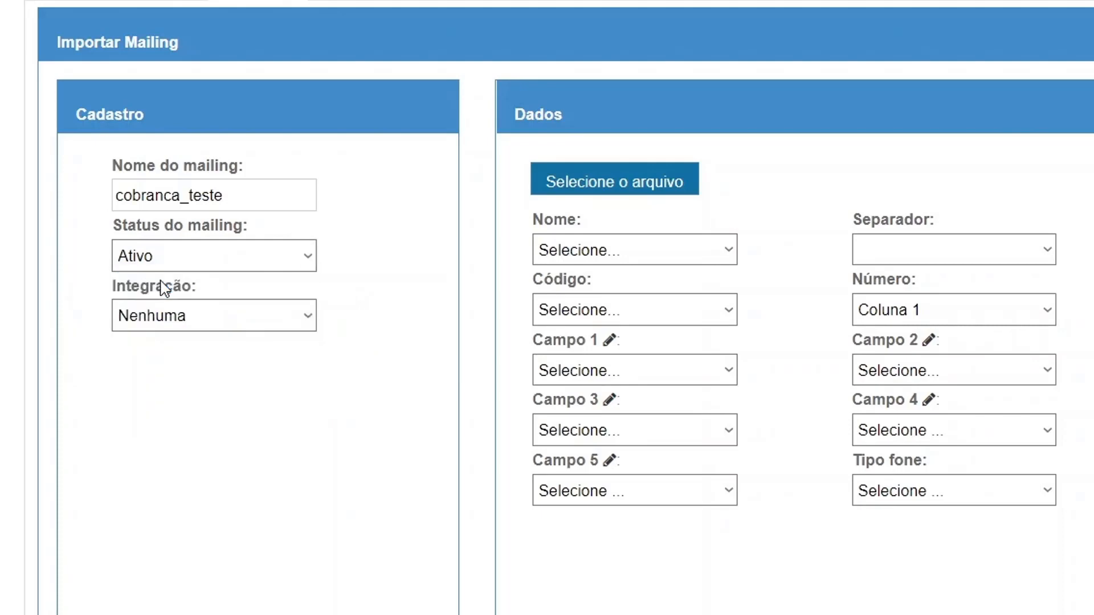
left_click(200, 311)
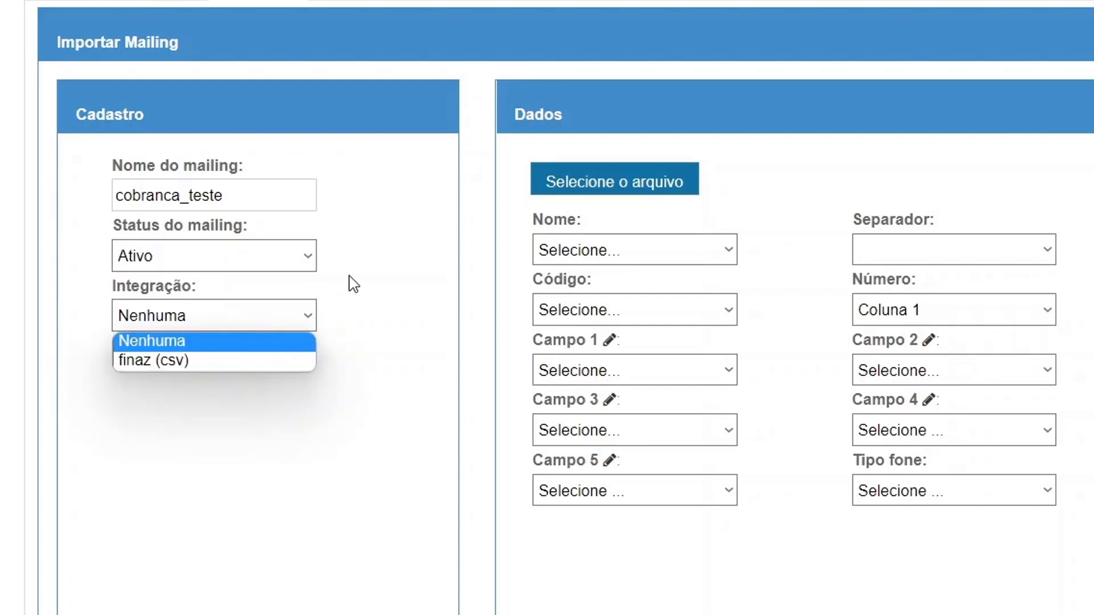
left_click(348, 276)
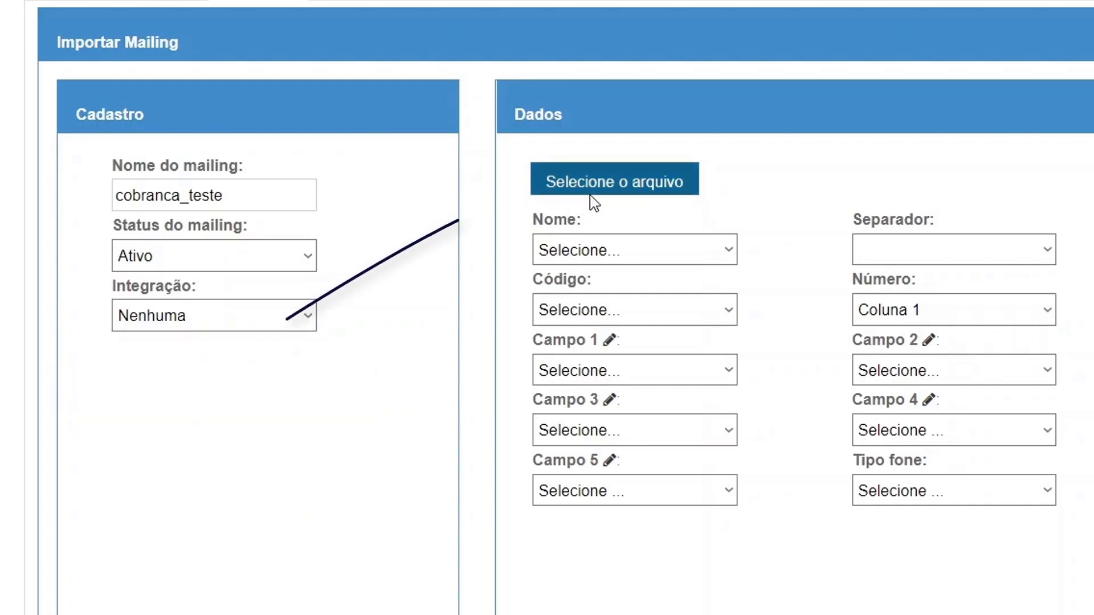
Step: Upload cobranca_mailing.txt and set the separator to Ponto e Virgula (;)
left_click(649, 180)
left_click(694, 302)
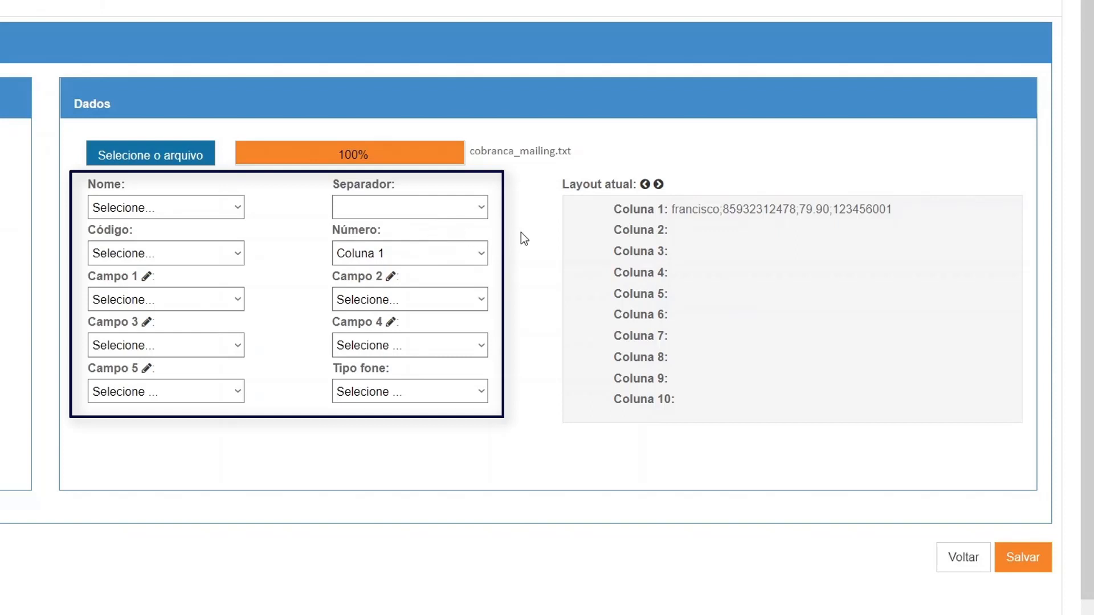
left_click(468, 211)
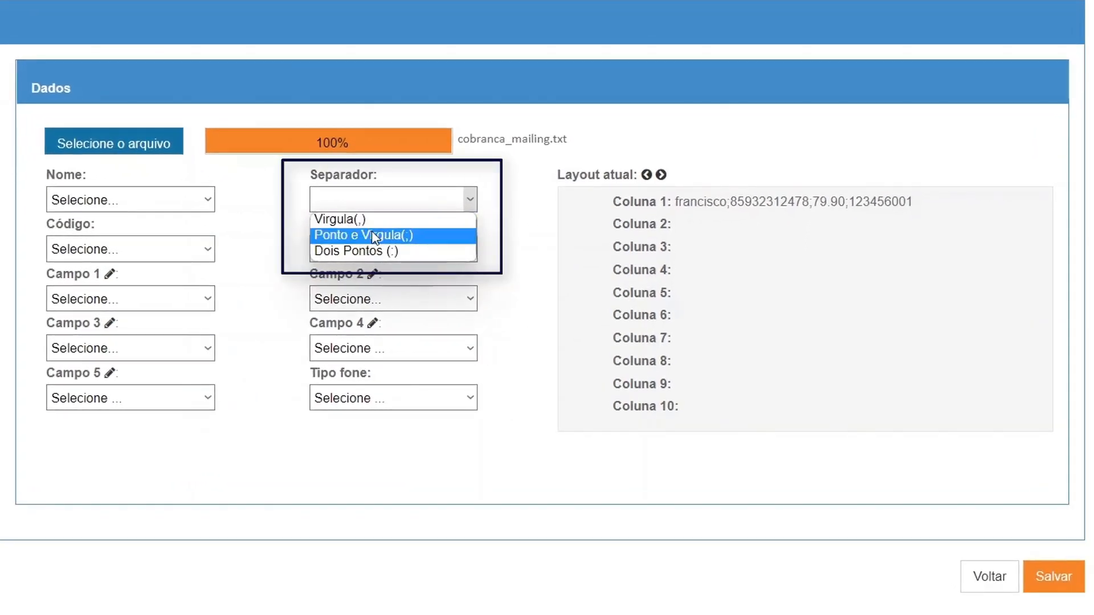
left_click(373, 236)
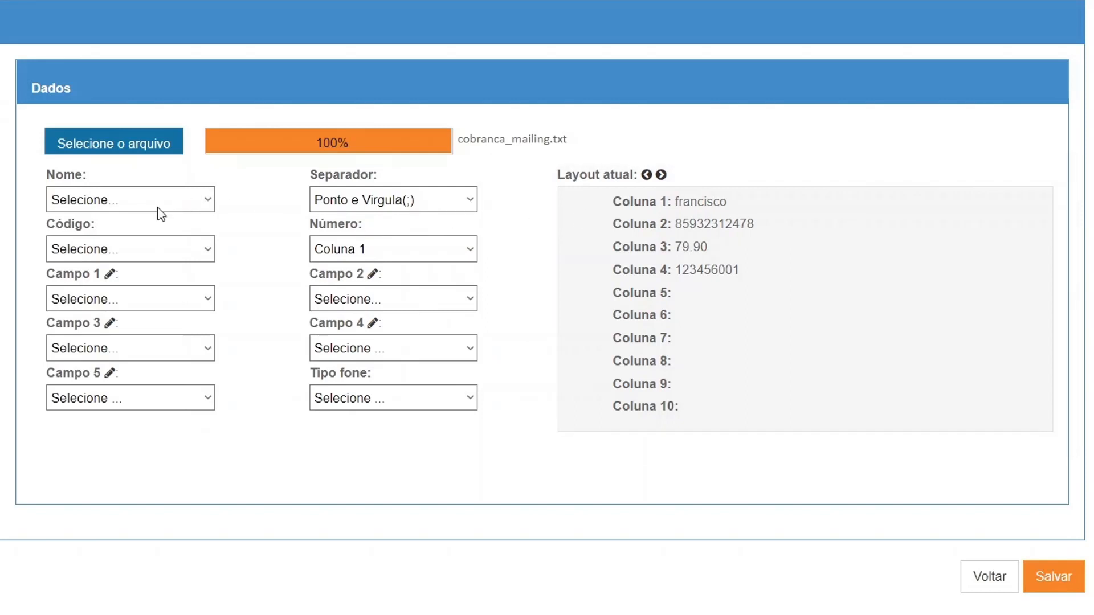
Step: Map Nome to Coluna 1 and Número to Coluna 2
left_click(98, 201)
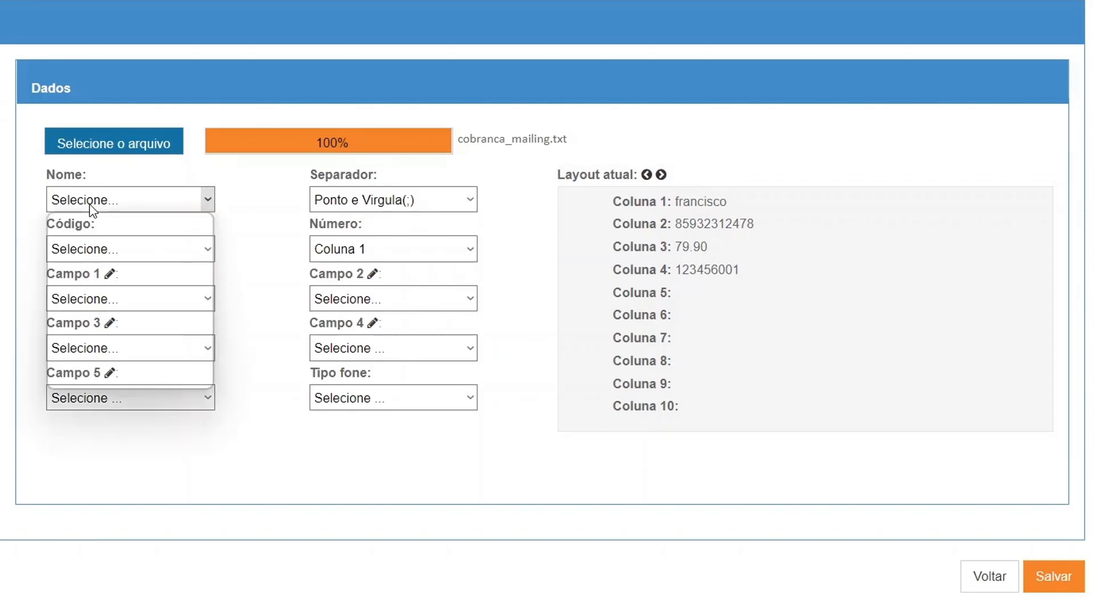
left_click(94, 240)
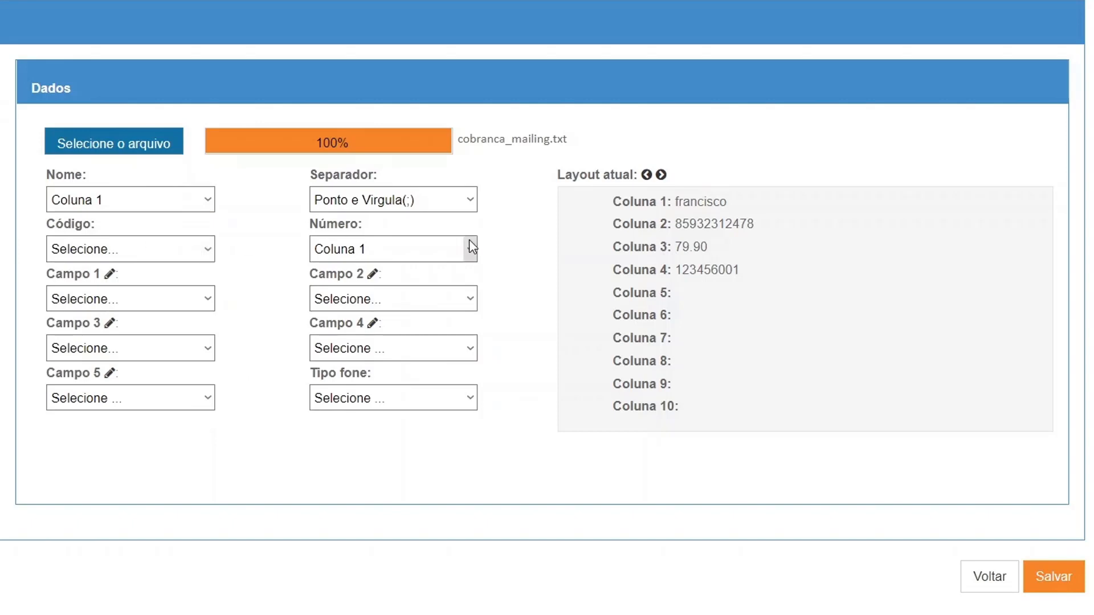
left_click(420, 248)
left_click(367, 286)
triple_click(94, 223)
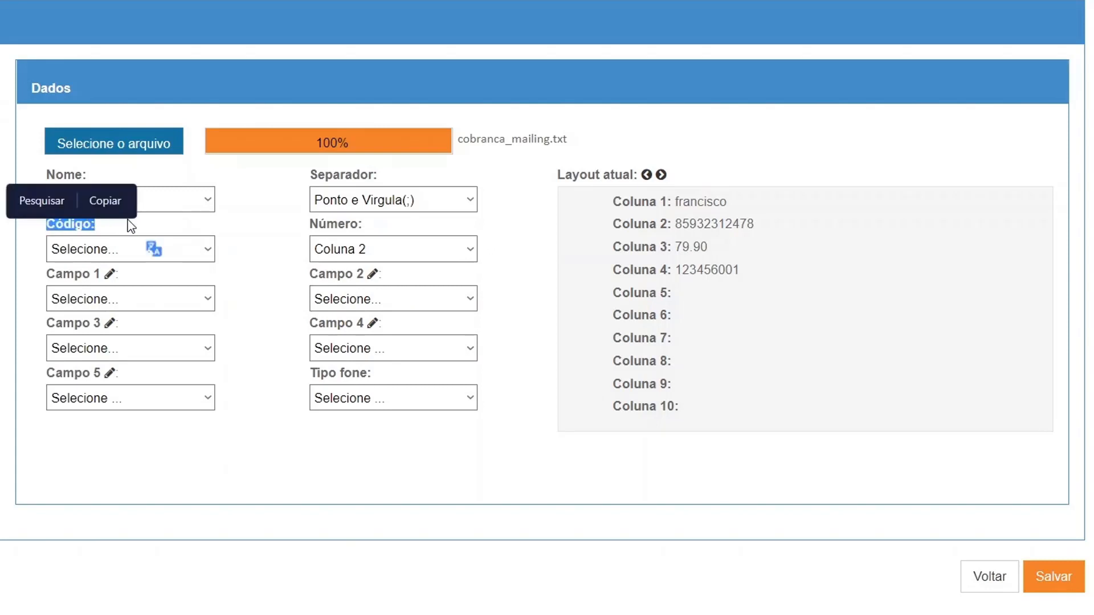
left_click(179, 231)
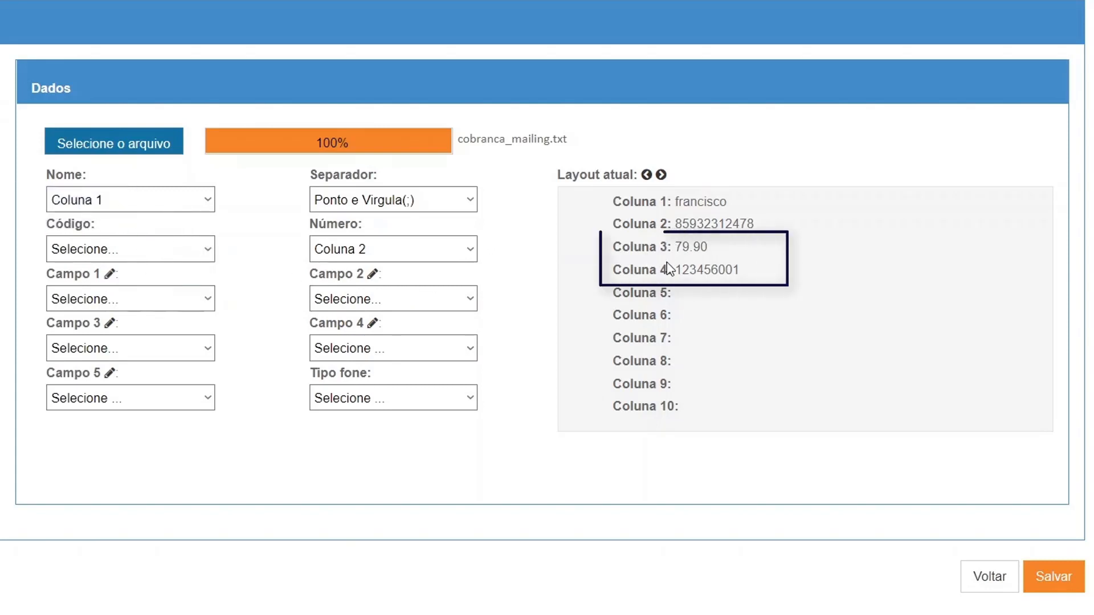
Step: Rename custom field Campo 1 to VALOR EM ATRASO
left_click(108, 274)
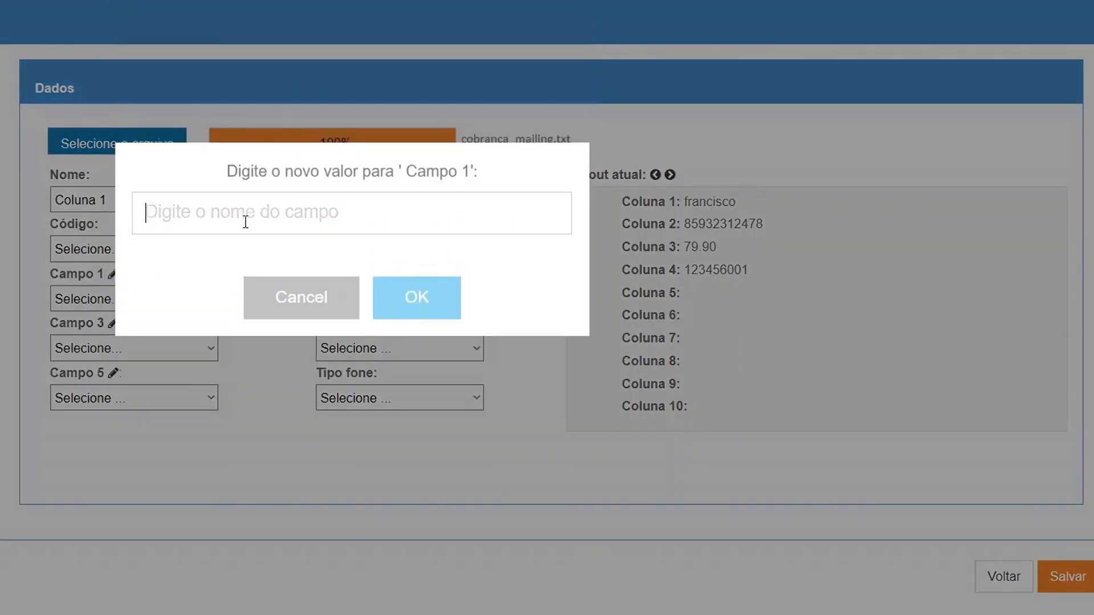
type("VALOR")
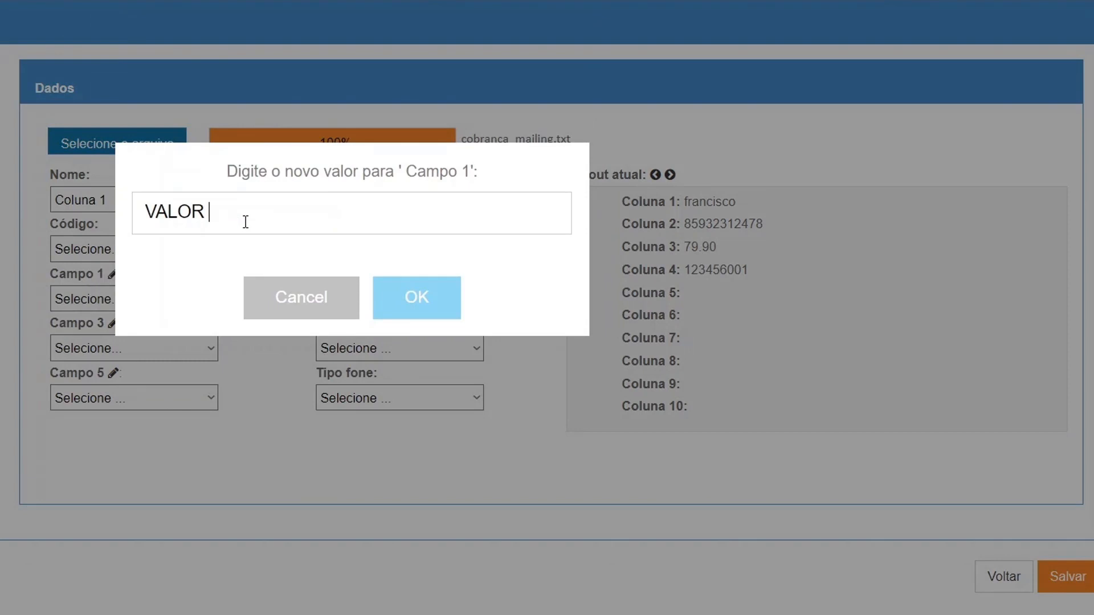
type(" EM ATRASO")
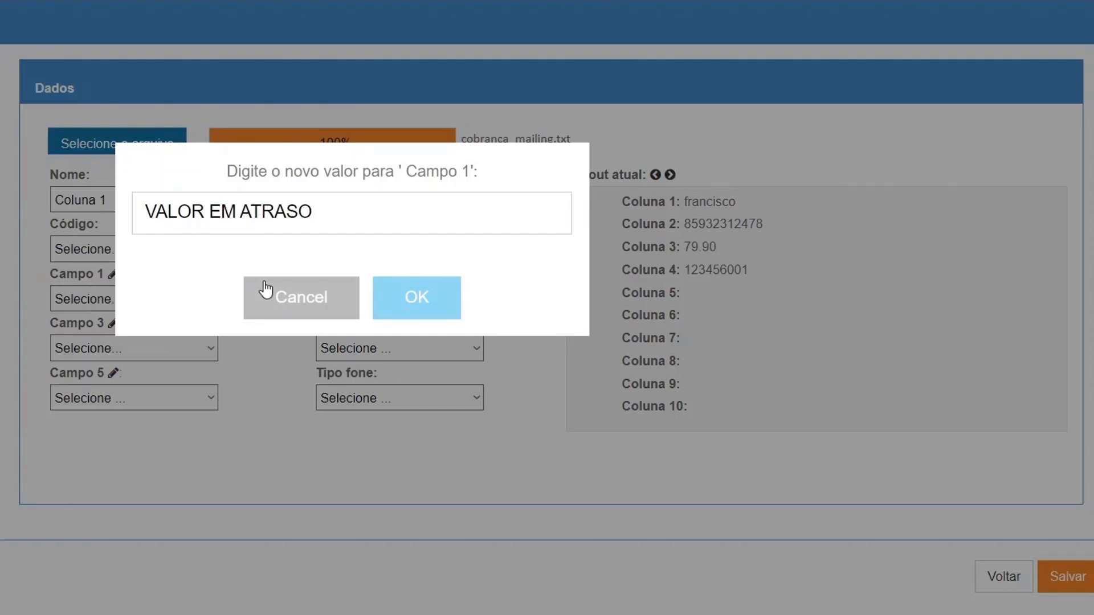
left_click(430, 317)
left_click(391, 341)
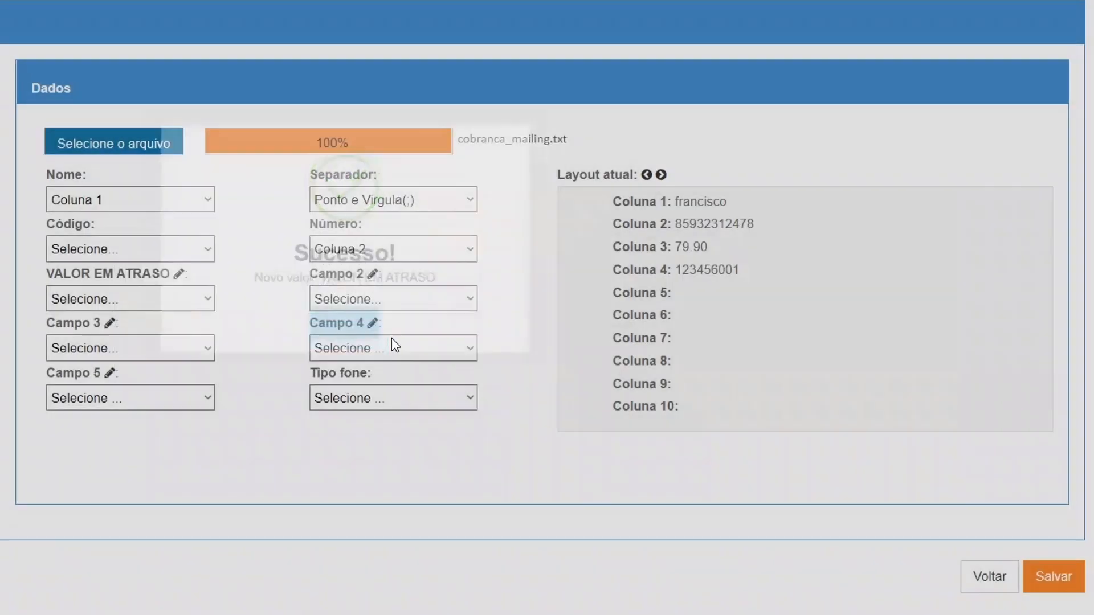
Step: Rename custom field Campo 2 to CPF
left_click(373, 274)
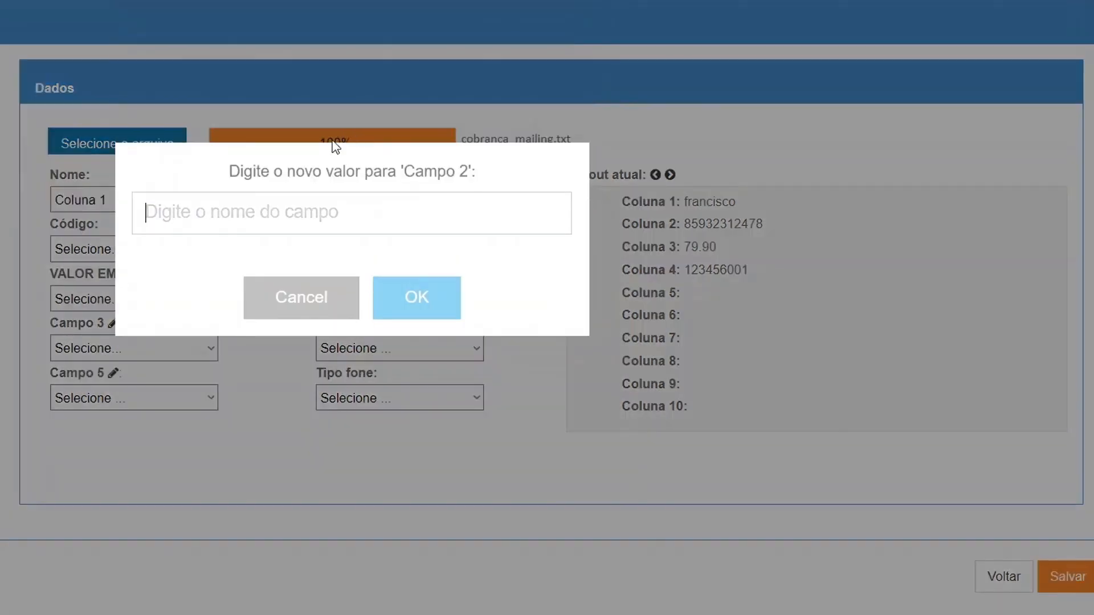
type("CPF")
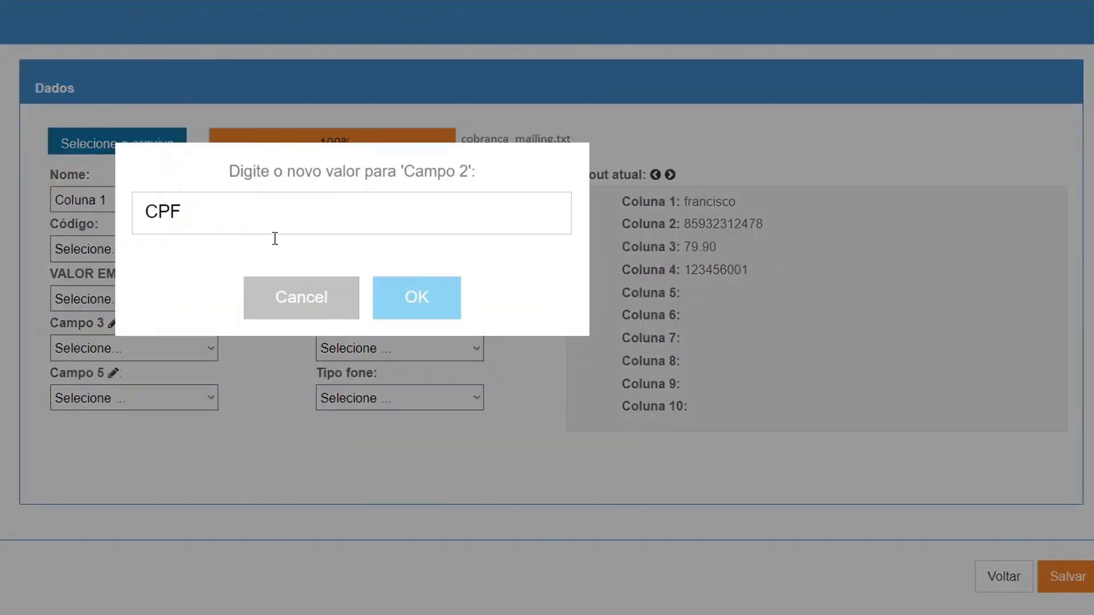
left_click(416, 298)
left_click(354, 346)
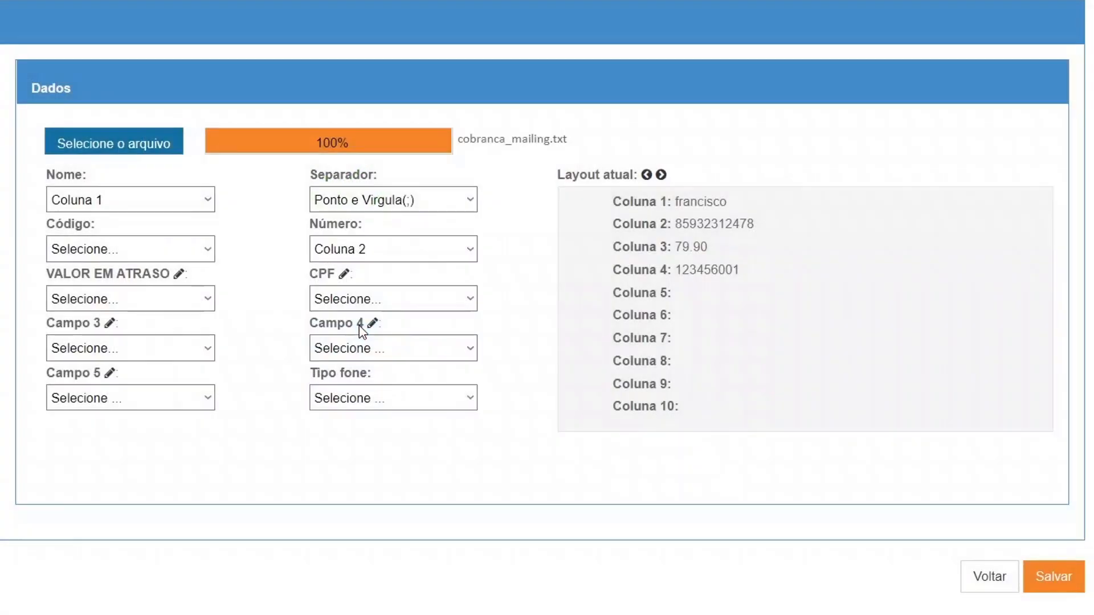
Step: Map VALOR EM ATRASO to Coluna 3 and CPF to Coluna 4
left_click(171, 307)
left_click(127, 366)
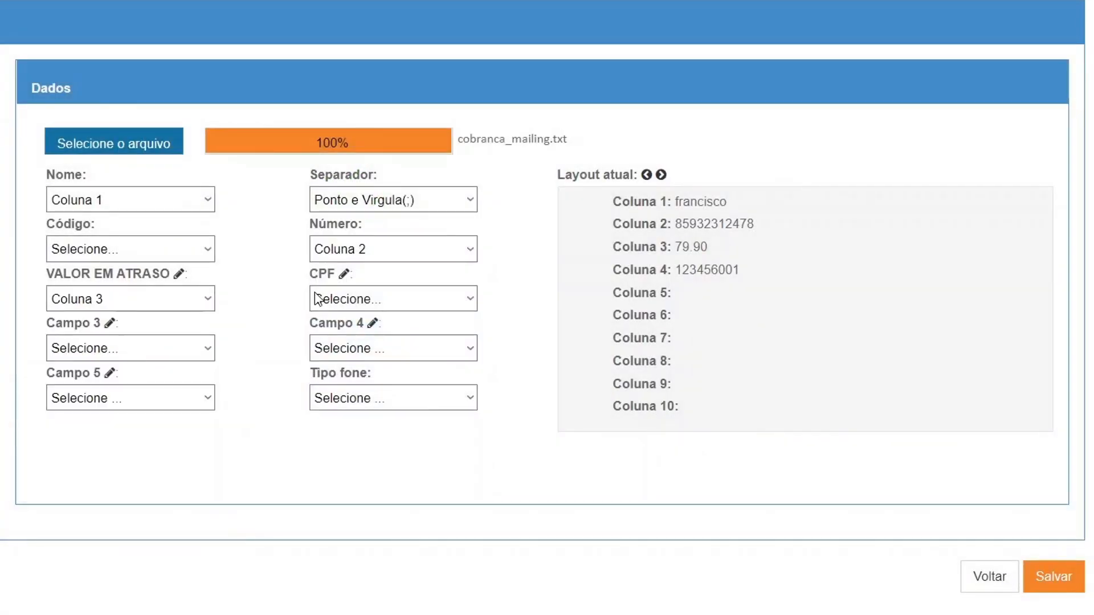
left_click(350, 300)
left_click(353, 382)
Step: Save the imported mailing and list all its imported contacts
left_click(1061, 582)
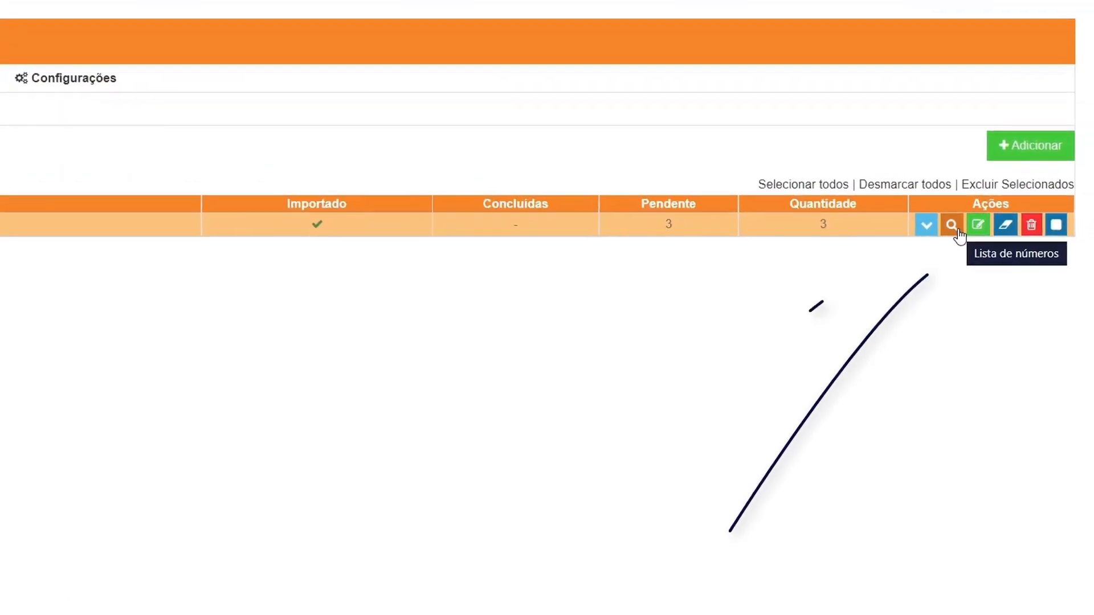
left_click(958, 233)
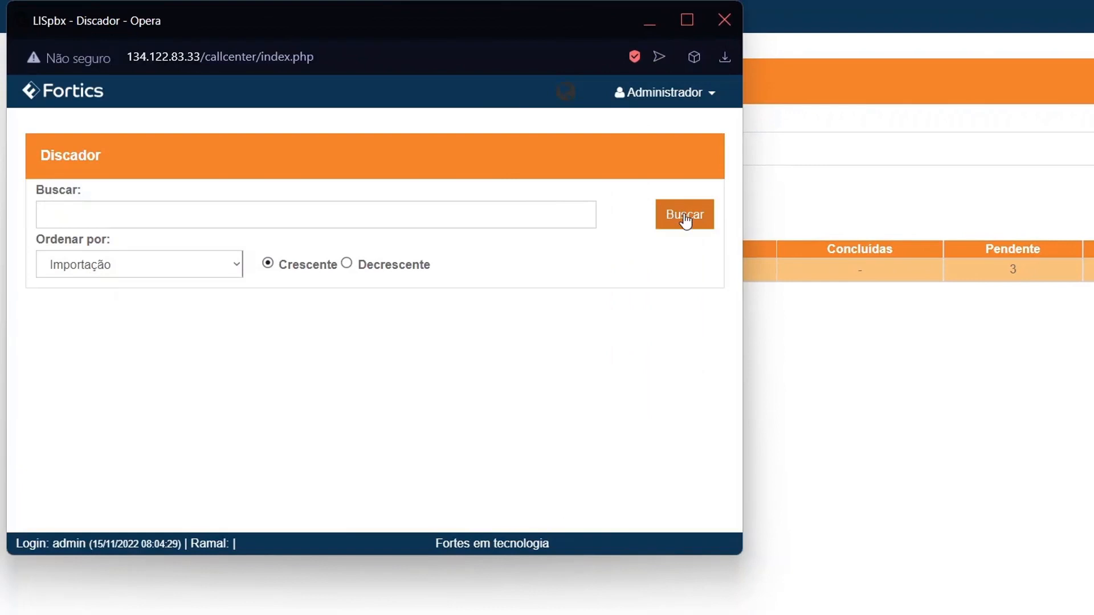
left_click(685, 220)
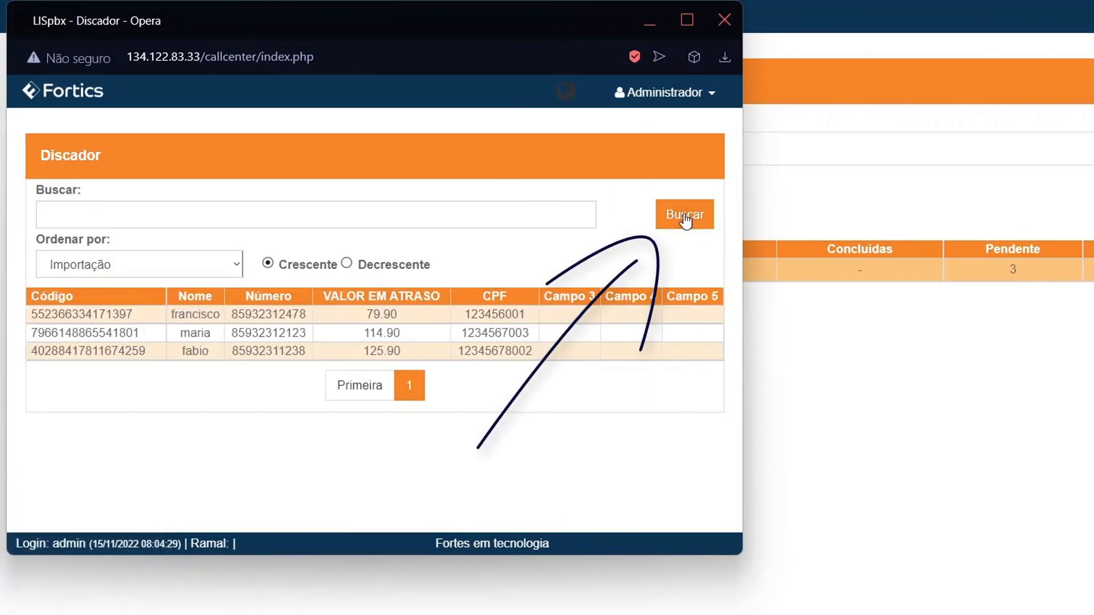
Step: Review the full-screen contact table's Código and VALOR EM ATRASO columns
left_click(687, 20)
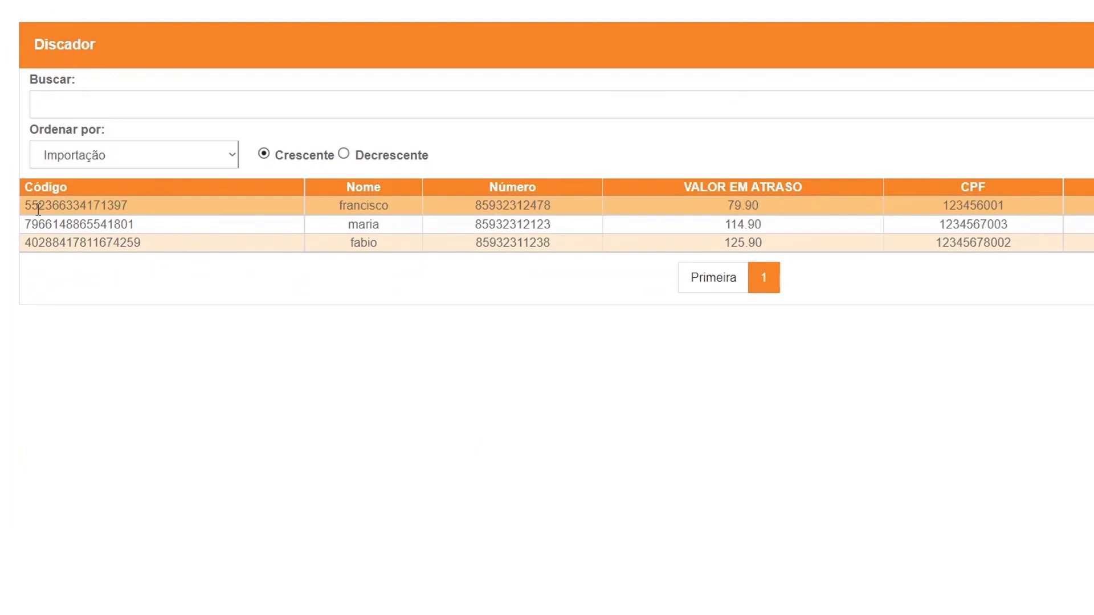
left_click_drag(33, 187, 113, 192)
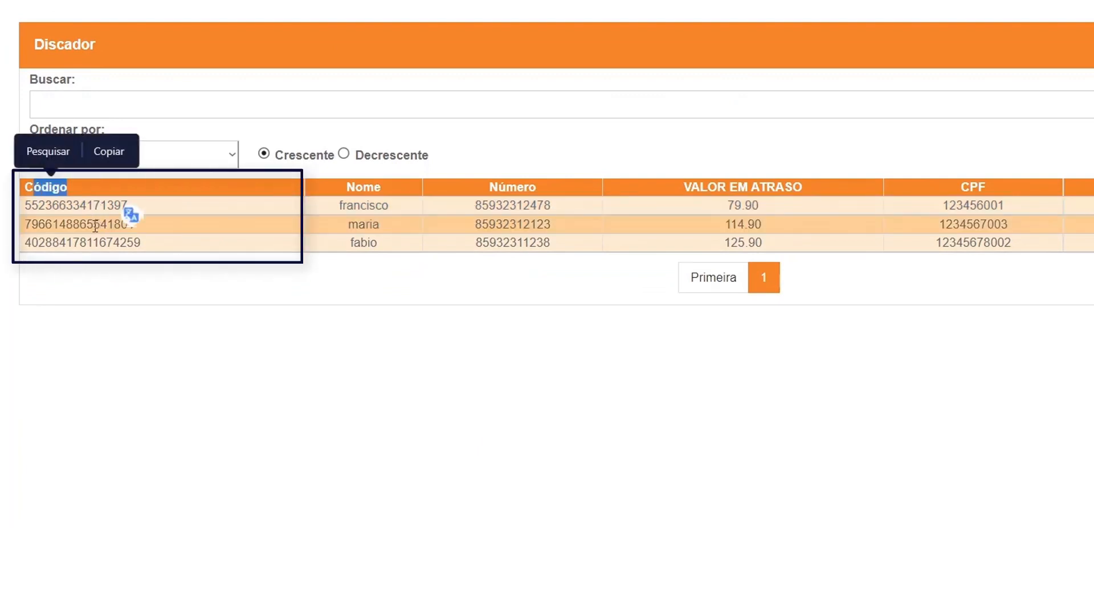
left_click(221, 296)
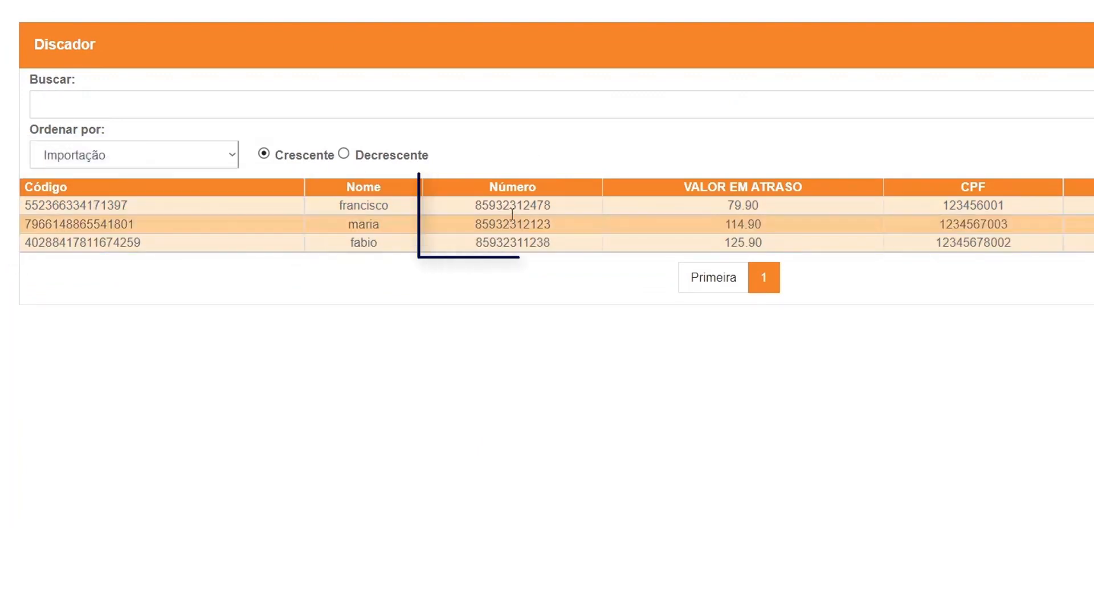
left_click_drag(708, 187, 793, 188)
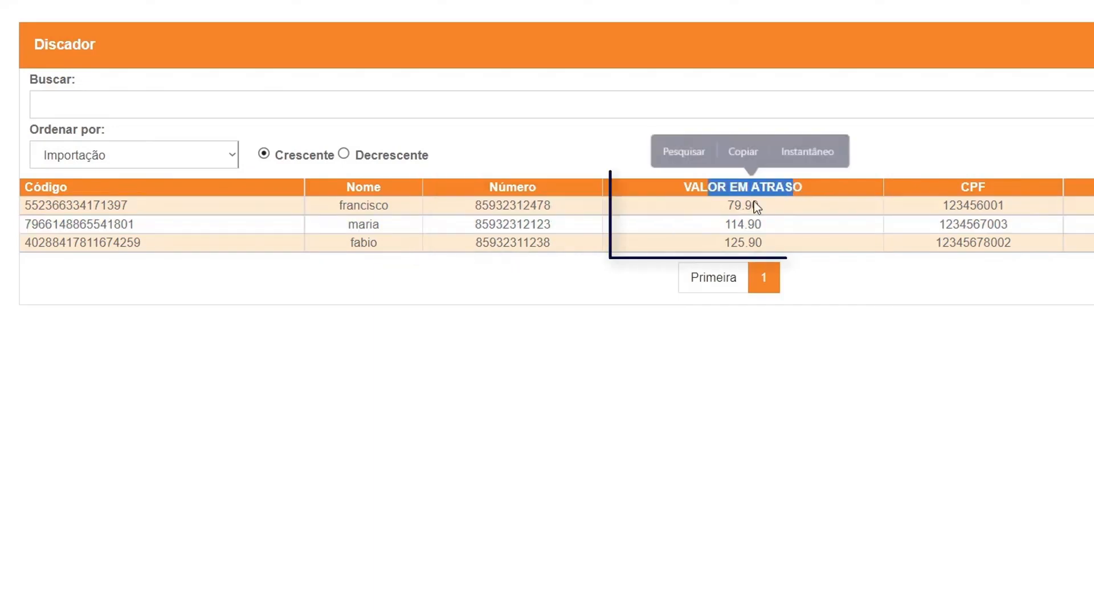
left_click(940, 266)
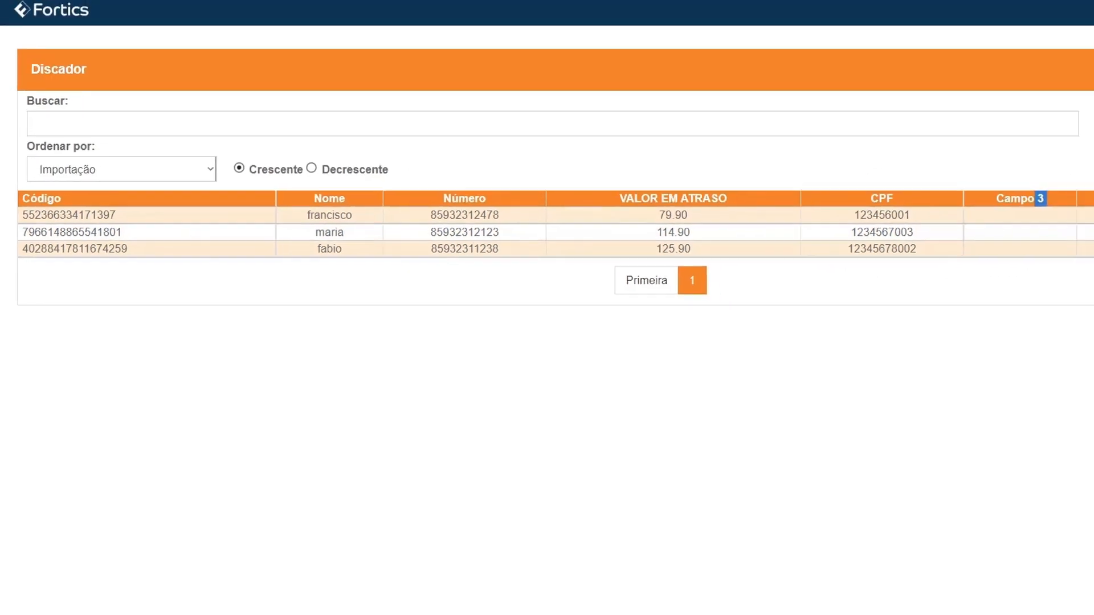
left_click_drag(1034, 199, 1057, 221)
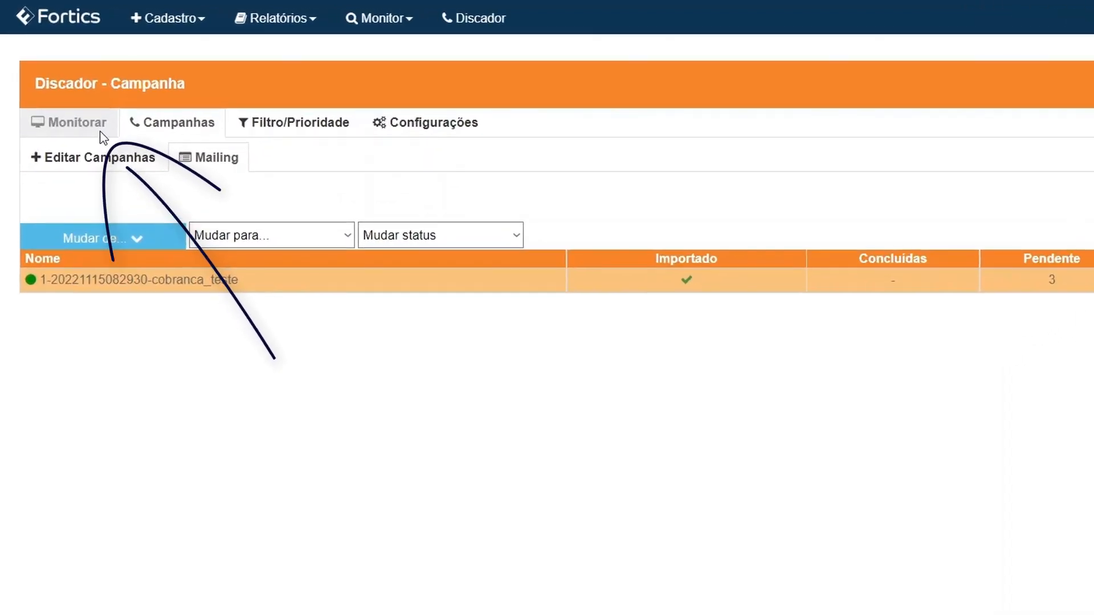
Step: Check cobranca_novembro22's dialing on the monitor, which reports it is outside its period
left_click(100, 132)
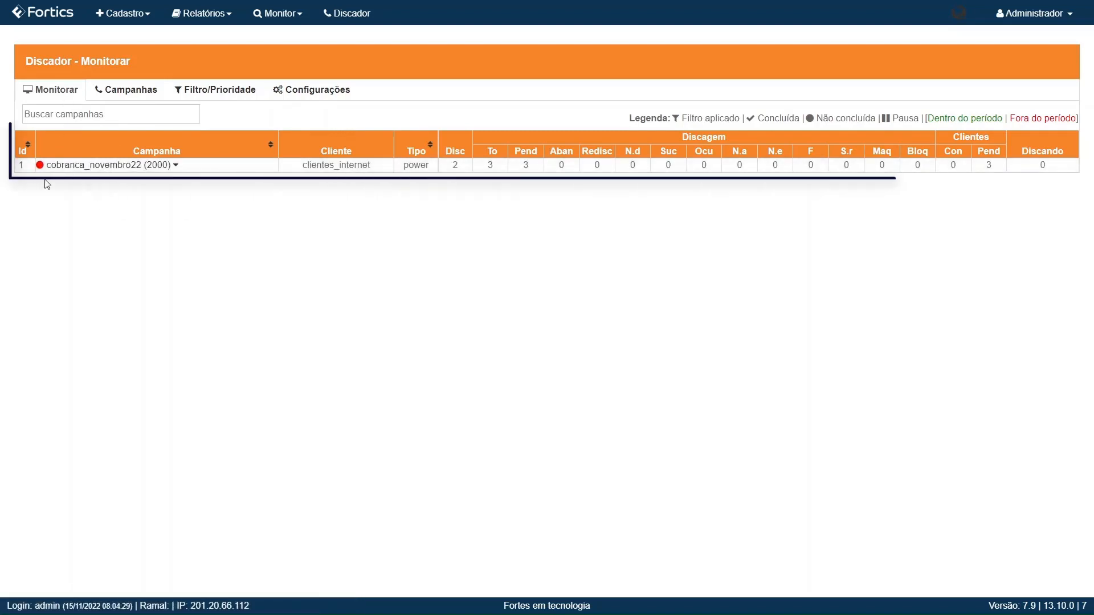
left_click(97, 166)
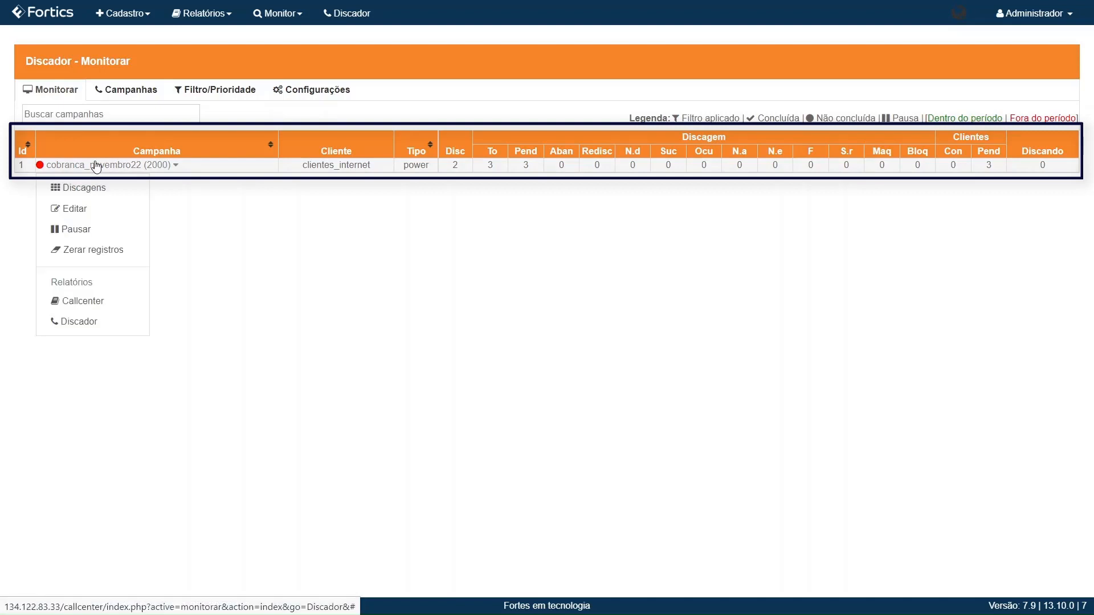
left_click(96, 196)
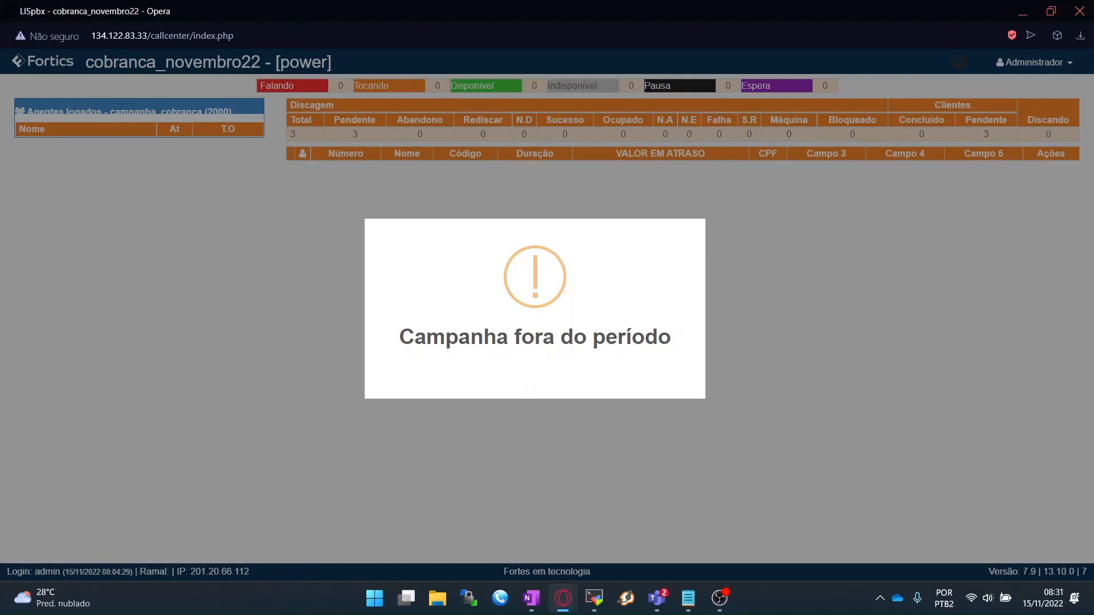
left_click(1086, 10)
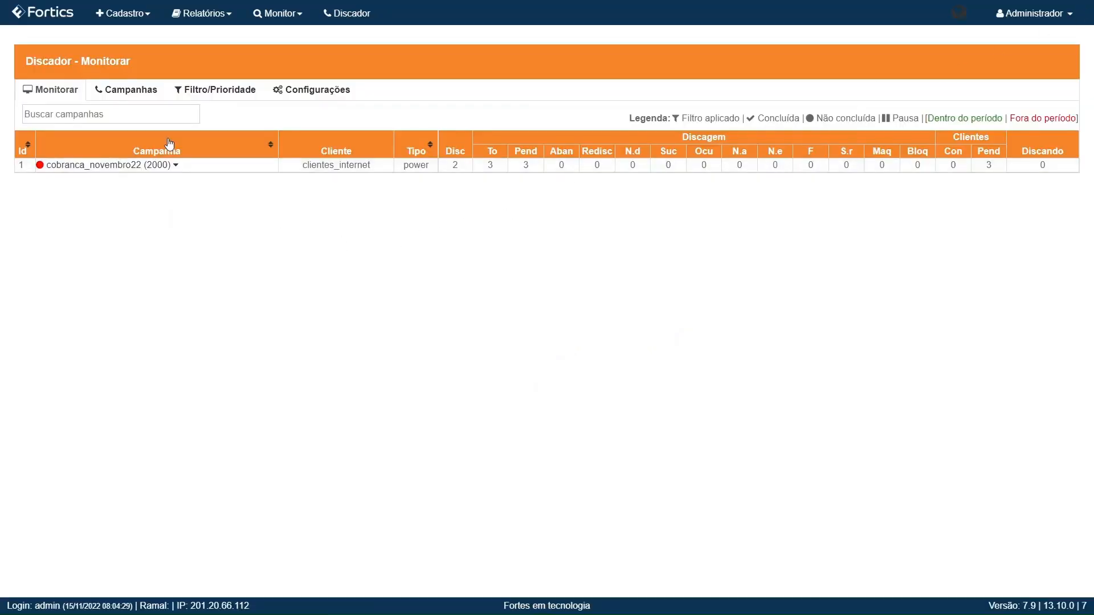
Step: Change cobranca_novembro22's Turno 1 start time to 08:00 and save the campaign
left_click(176, 172)
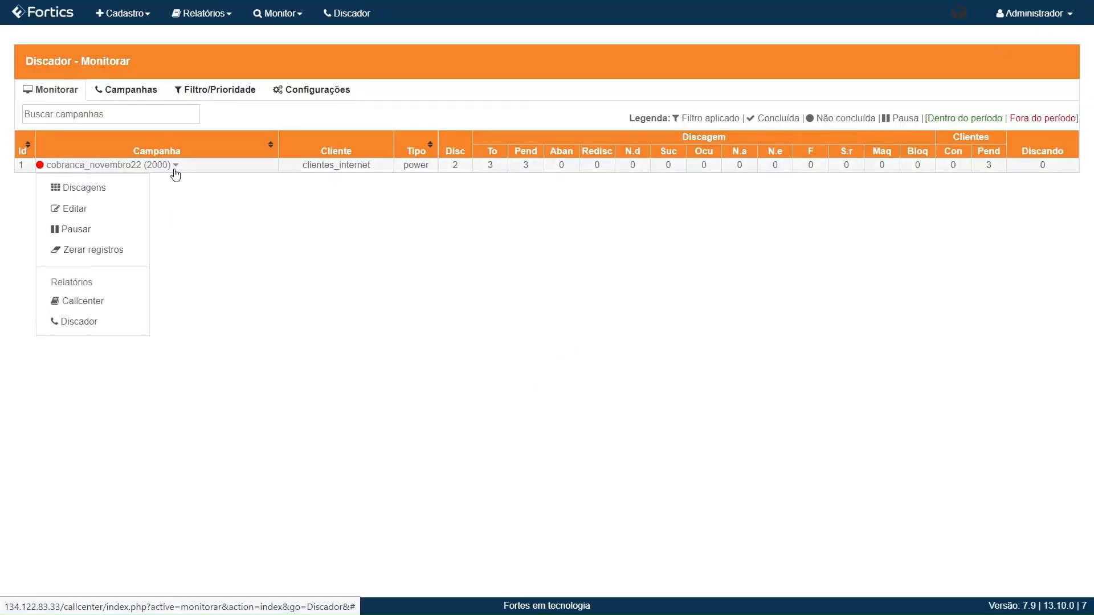
left_click(106, 217)
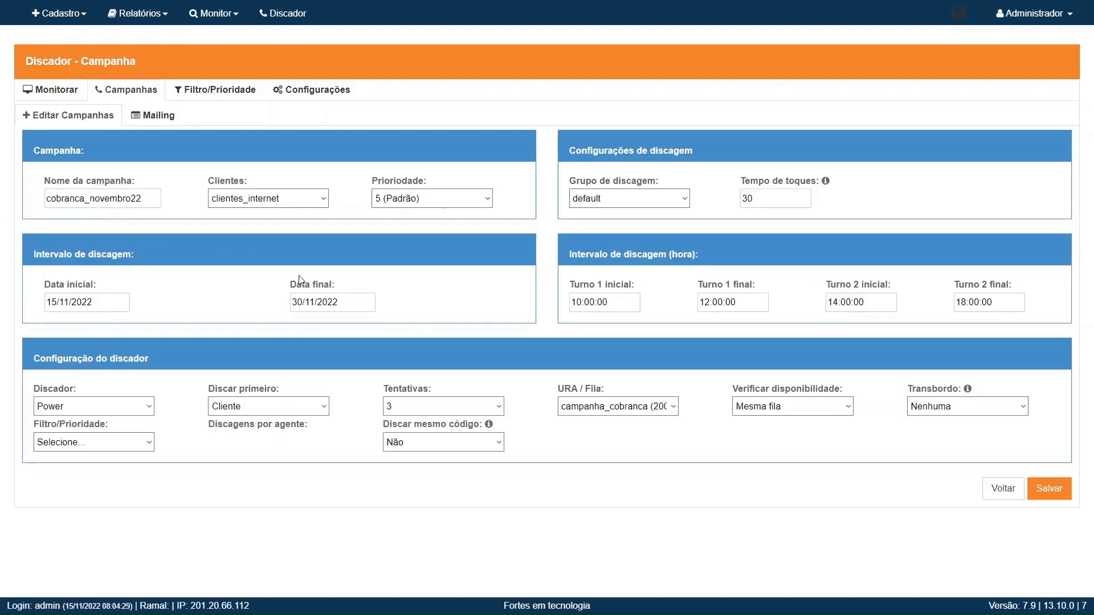
left_click(600, 310)
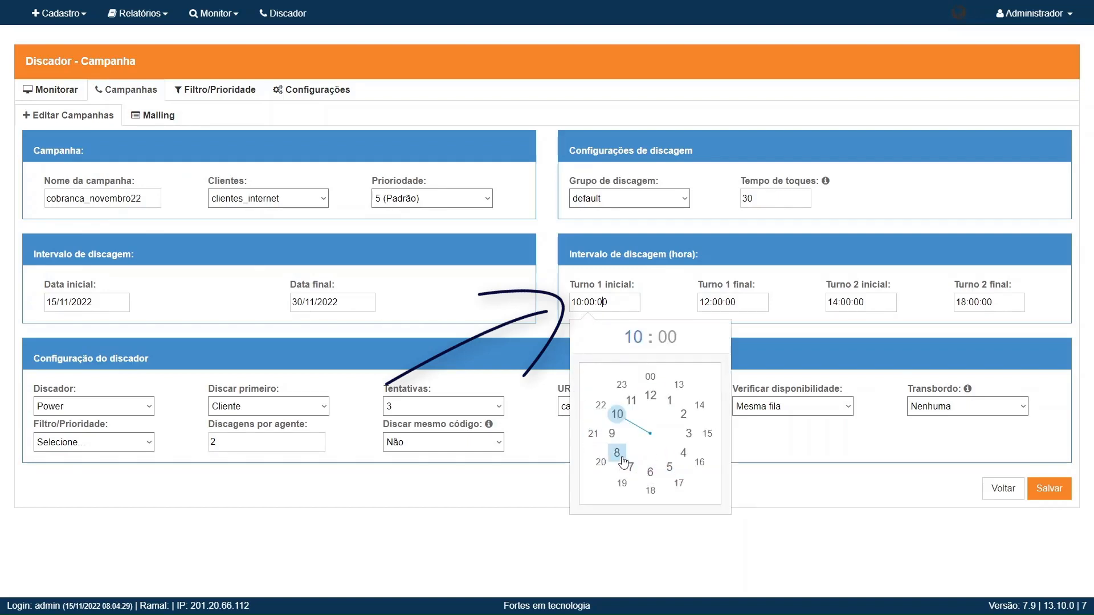
left_click(616, 452)
left_click(650, 377)
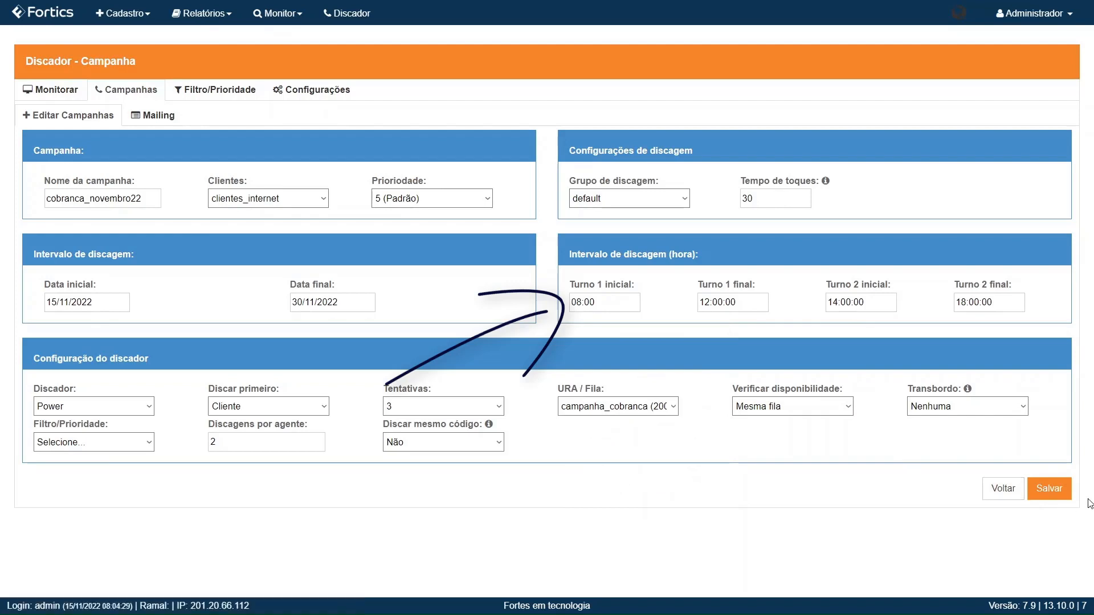
left_click(1046, 489)
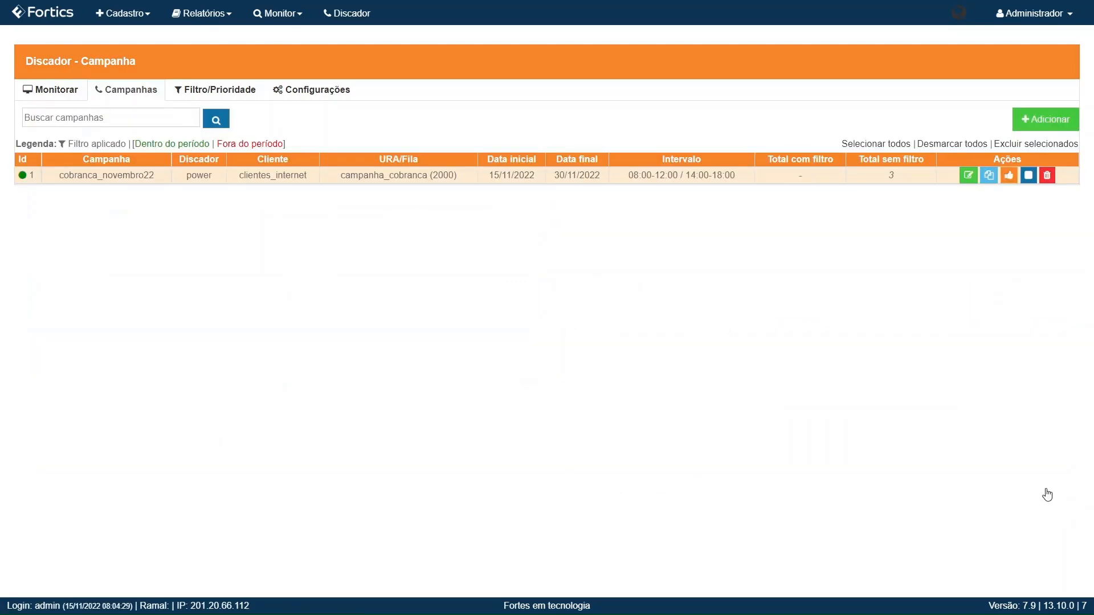
Step: Open cobranca_novembro22's live dialing view, showing 3 contacts pending and no agents logged
left_click(46, 94)
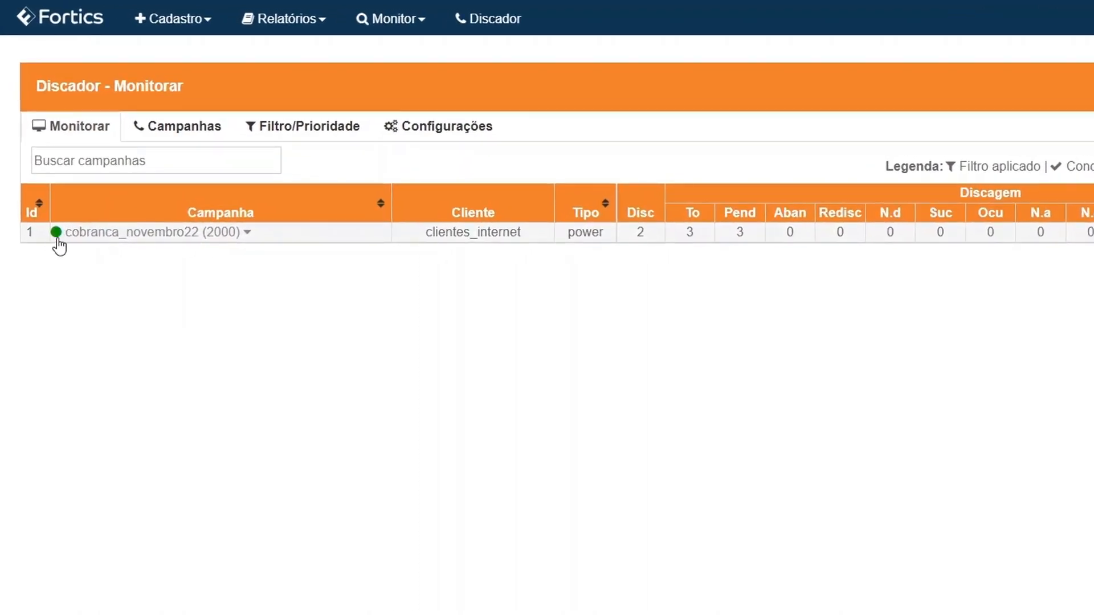
left_click(135, 236)
left_click(147, 270)
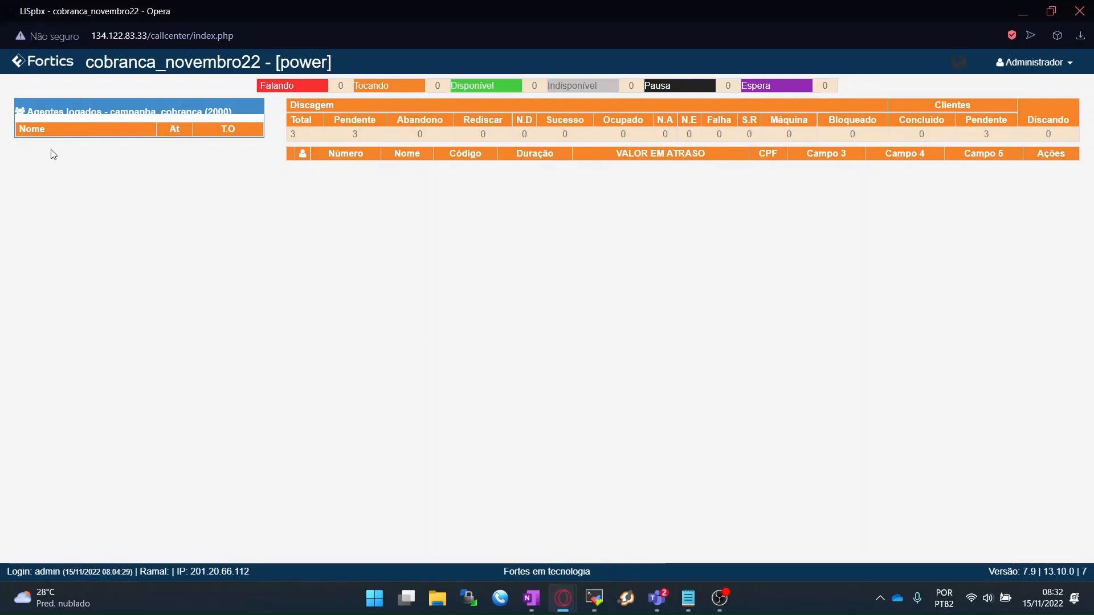
left_click_drag(21, 105, 232, 103)
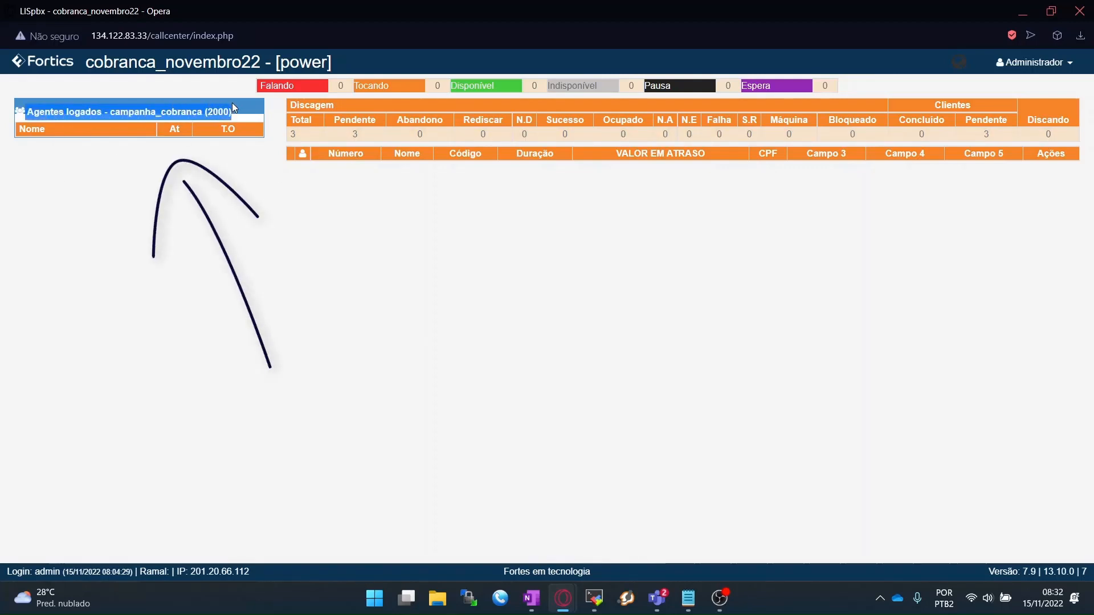
Step: Close the dialing window and pause cobranca_novembro22, confirming with Sim
left_click(192, 177)
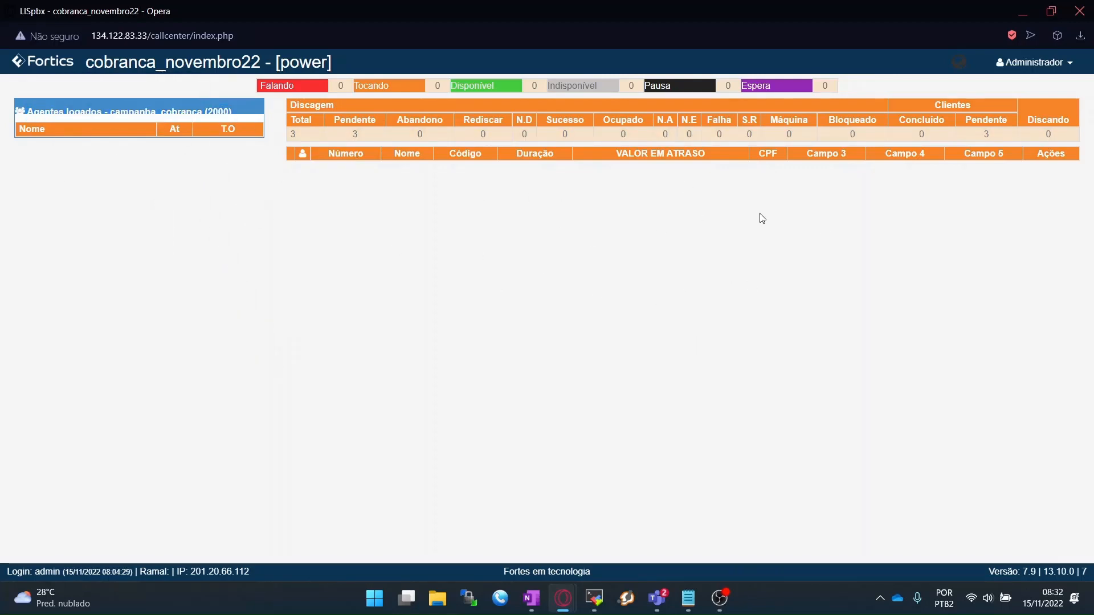
left_click(1090, 16)
left_click(164, 167)
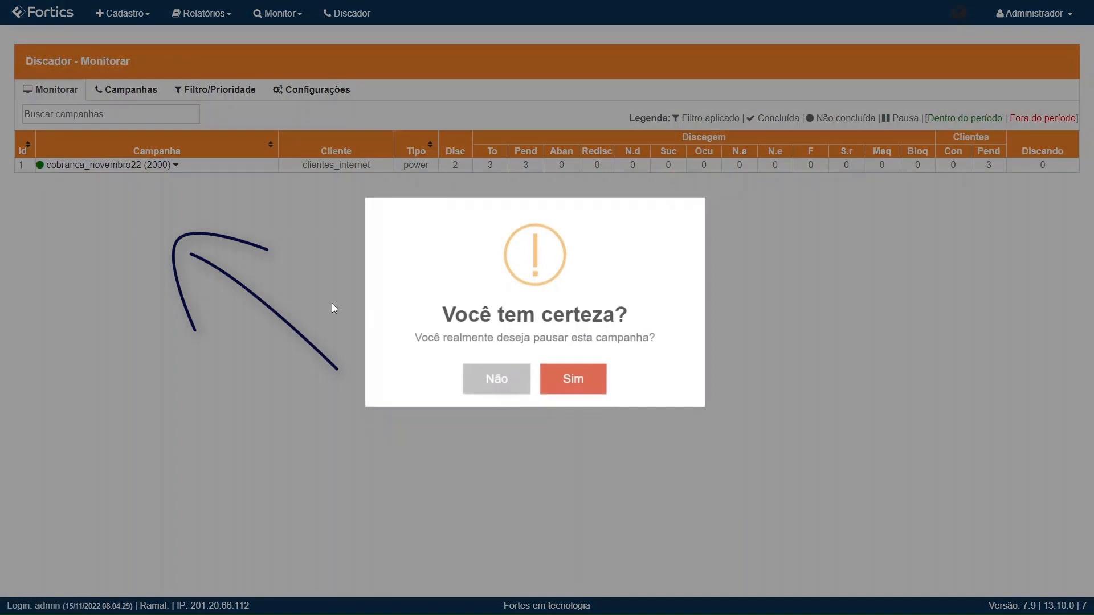
left_click(598, 379)
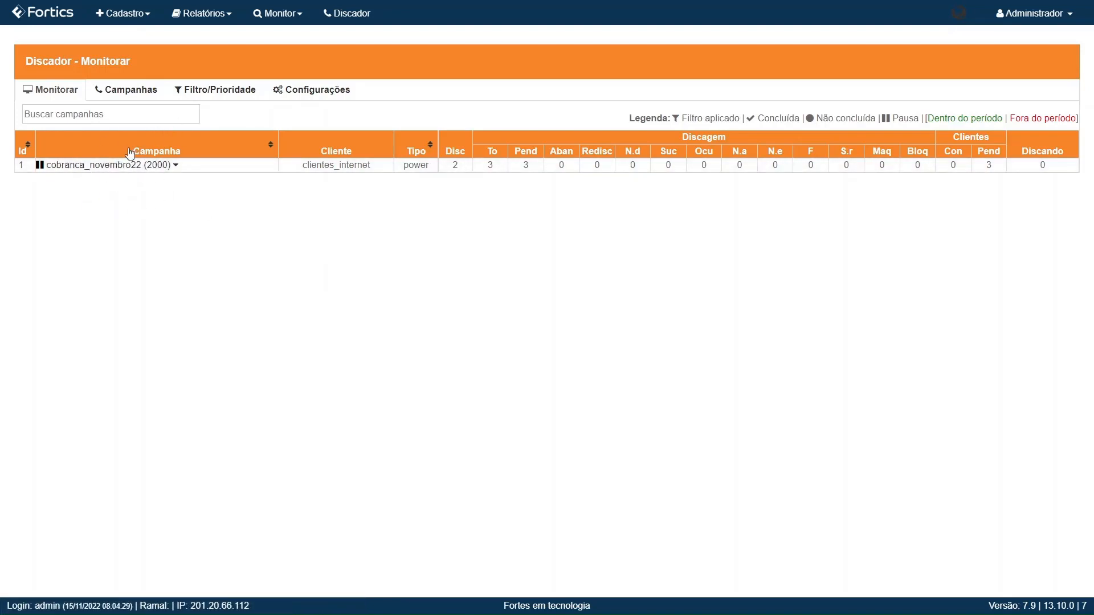
Step: Return to the Fortics module selection screen and enter the PBX module
left_click(121, 96)
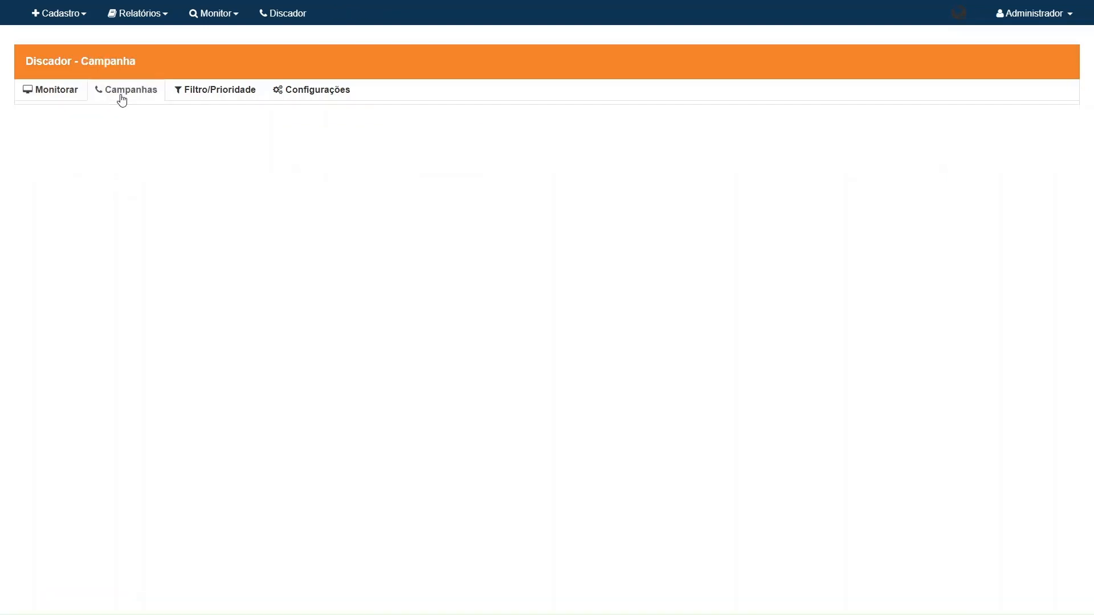
left_click(54, 20)
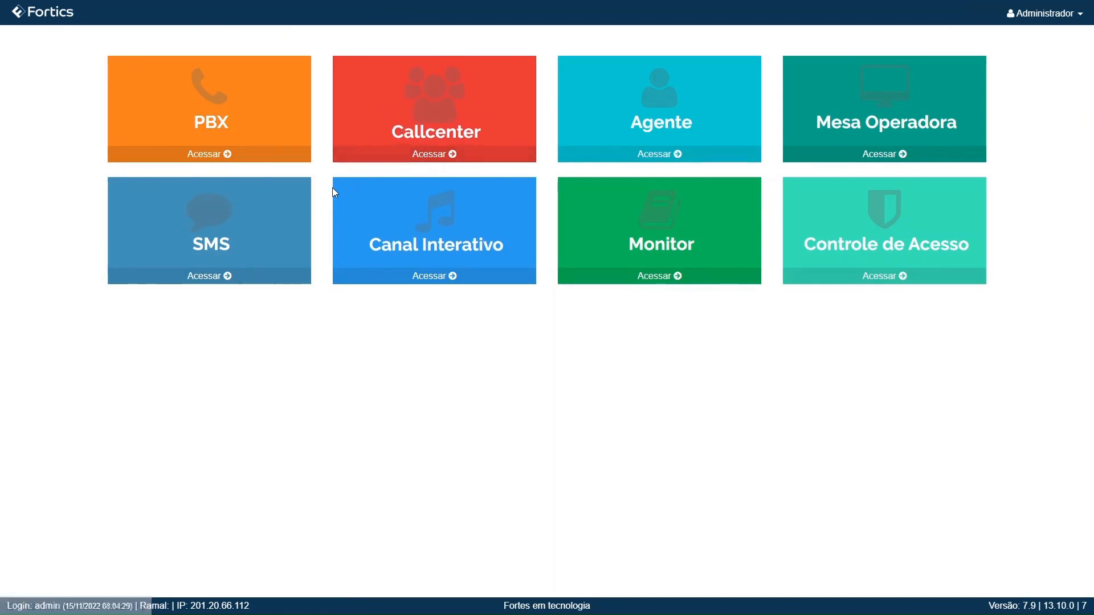
left_click(175, 159)
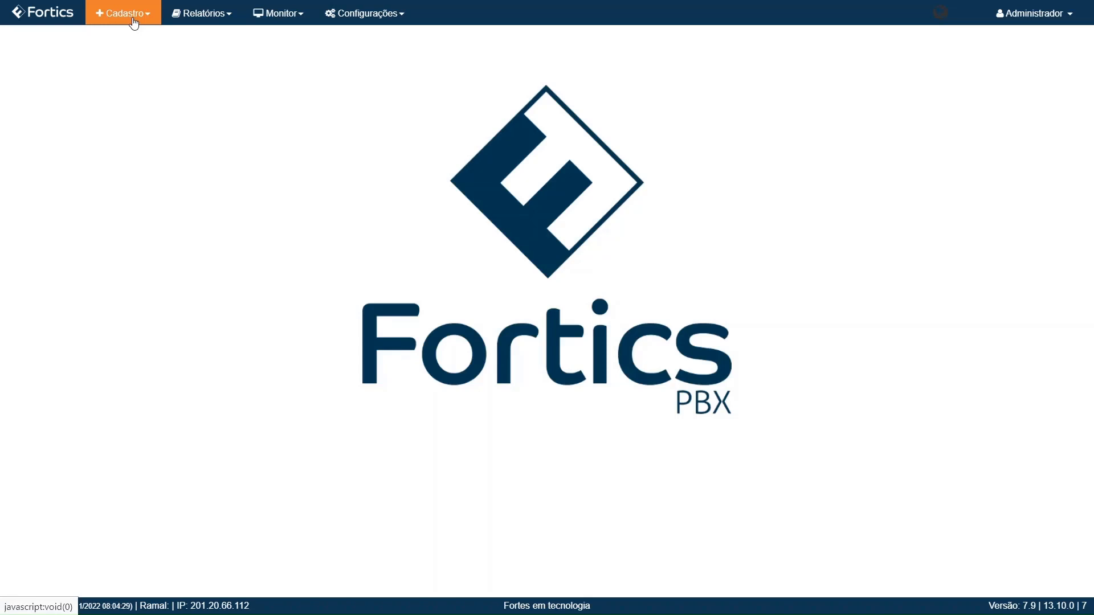
Step: Create a new URA named ura_reversa_cobranca with extension 3000
left_click(133, 21)
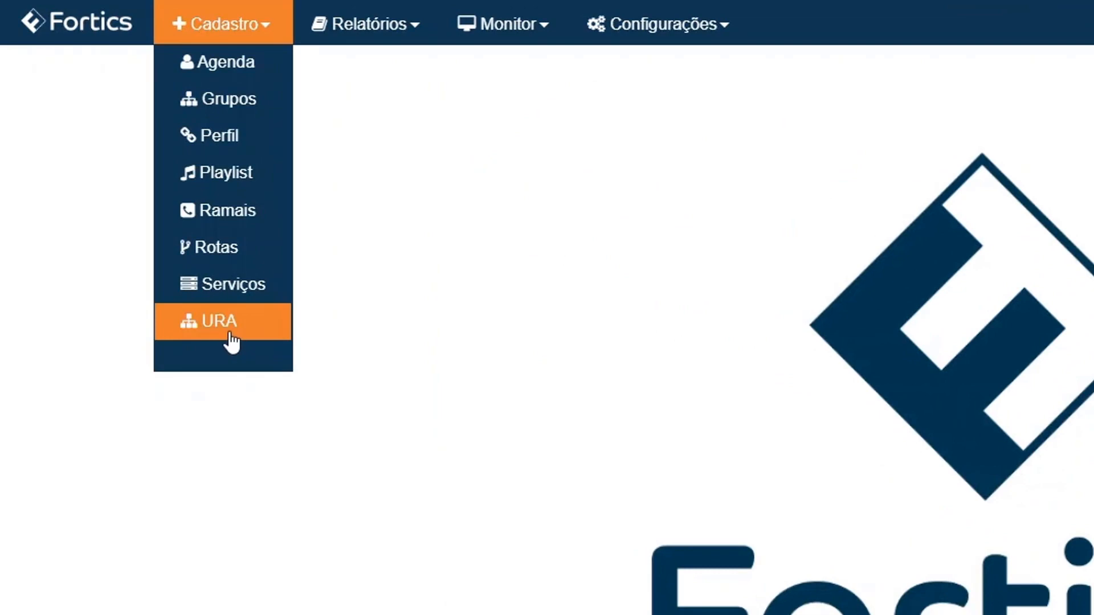
left_click(231, 339)
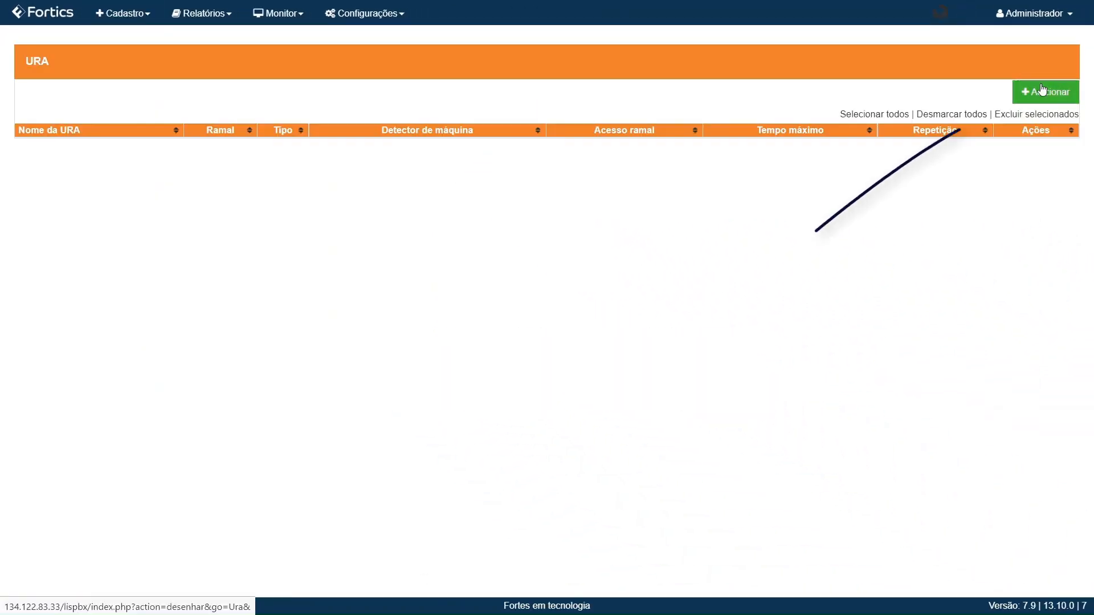
left_click(1043, 90)
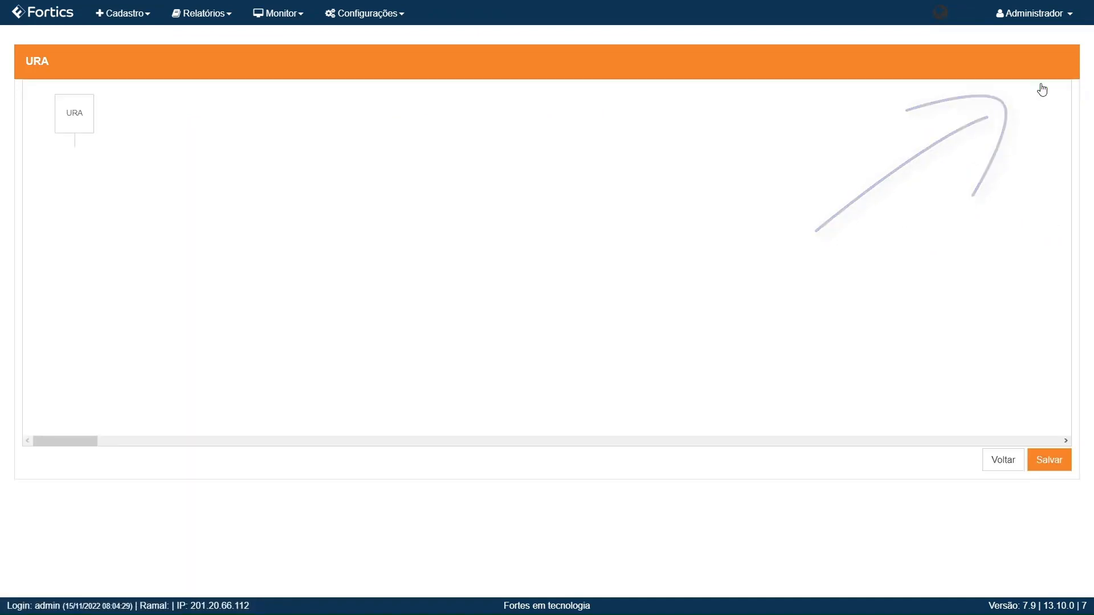
left_click(432, 131)
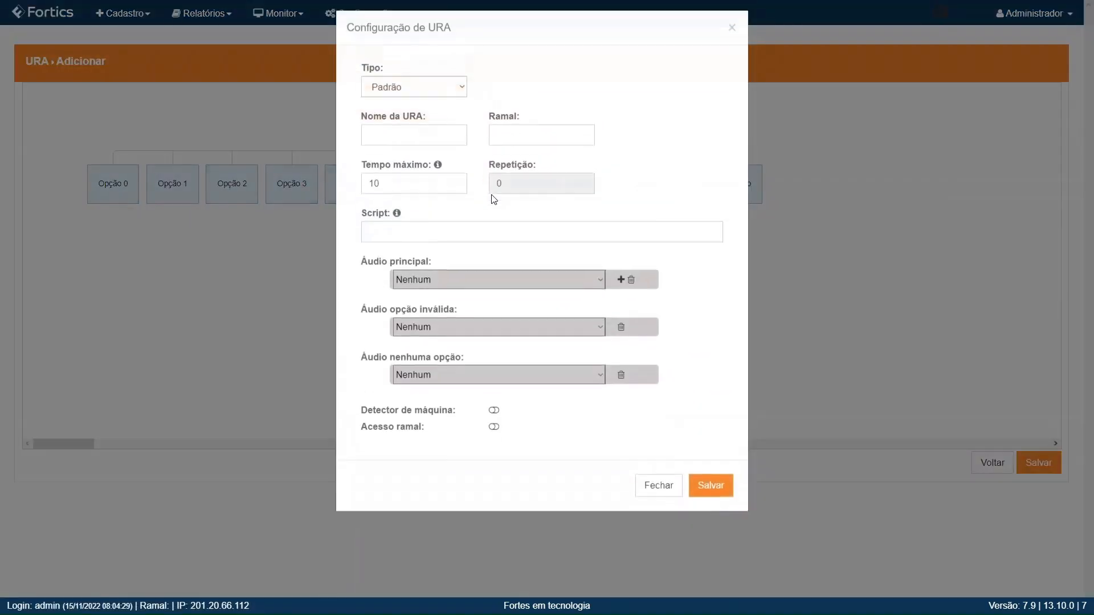
left_click(392, 151)
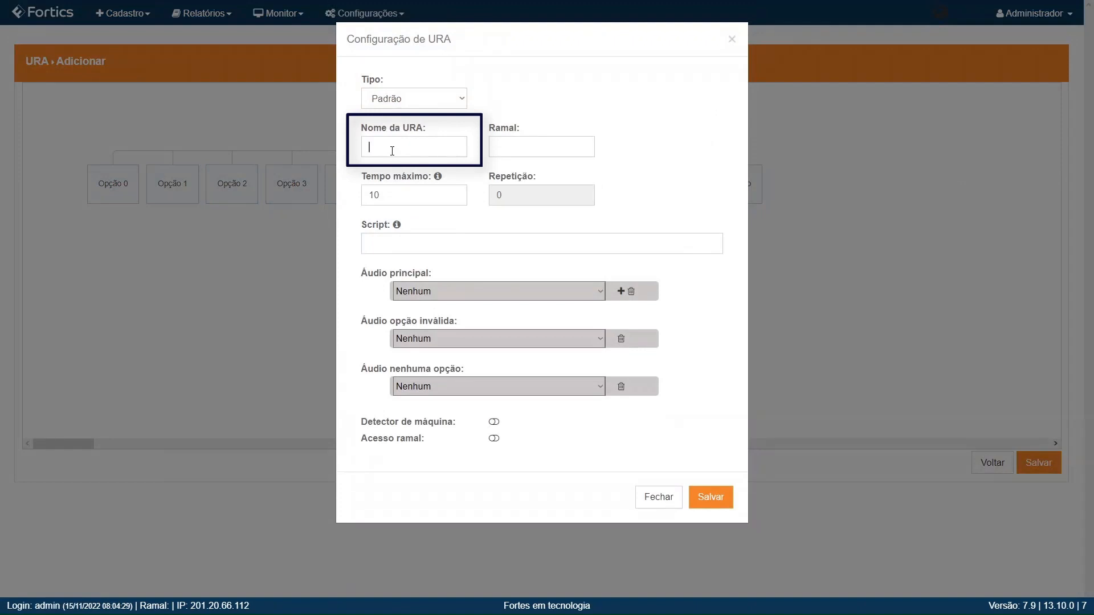
type("ura_reversa_cobranca")
left_click(528, 147)
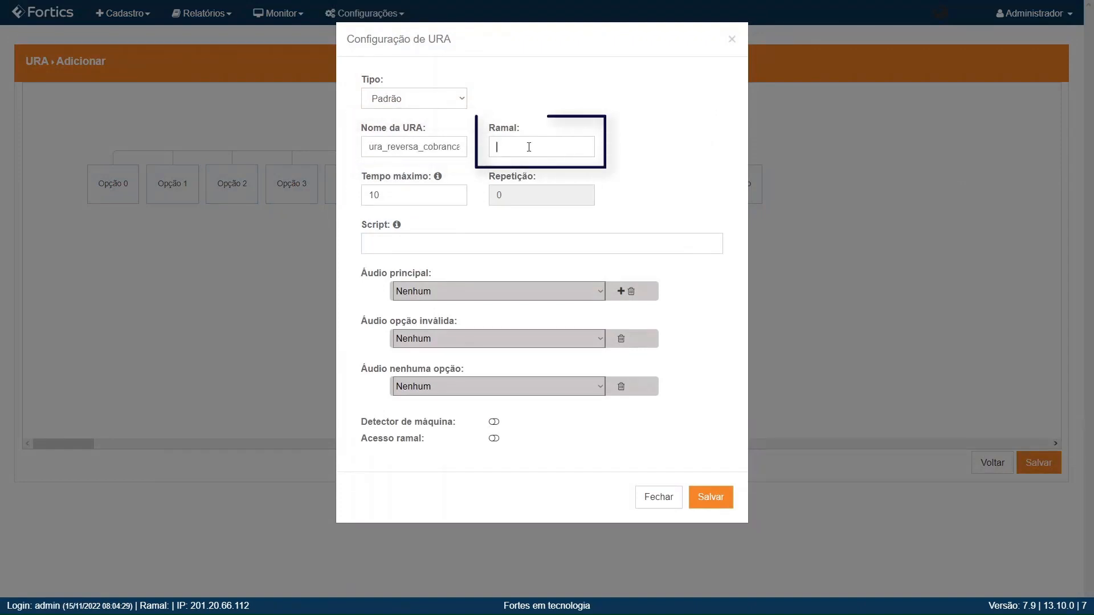
type("3000")
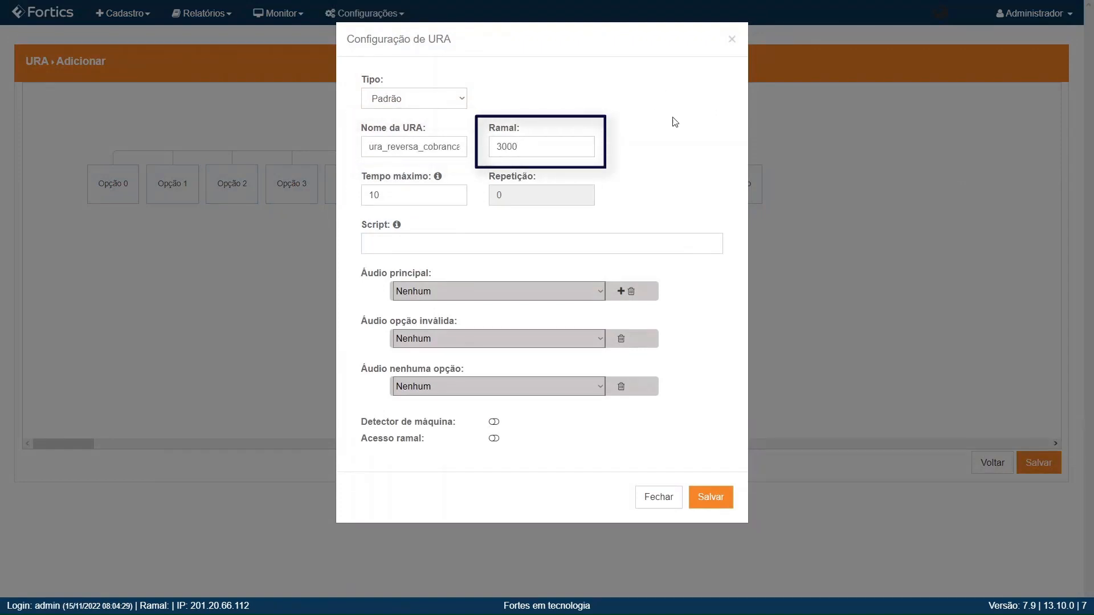
Step: Leave the main audio as Nenhum and save the URA
left_click(477, 294)
left_click(587, 266)
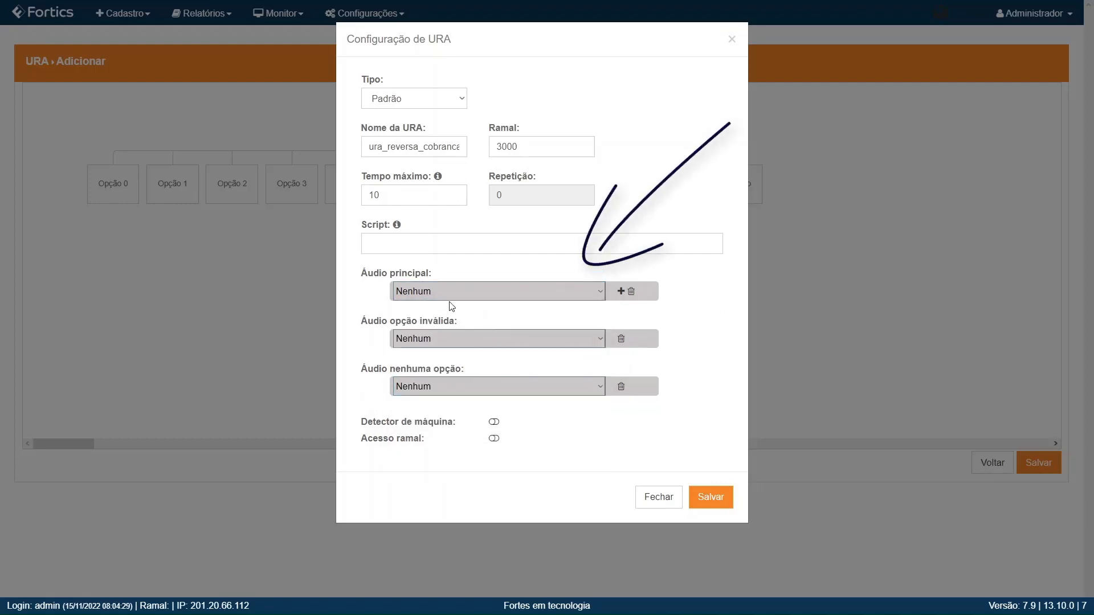
left_click_drag(374, 275, 426, 276)
left_click(493, 263)
left_click(709, 499)
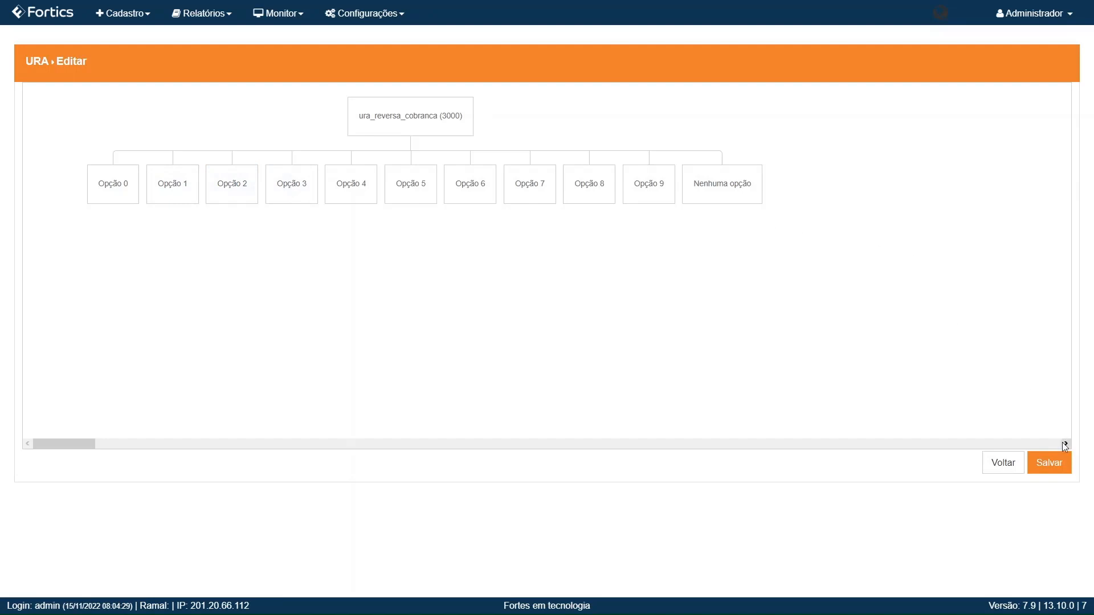
left_click(1048, 470)
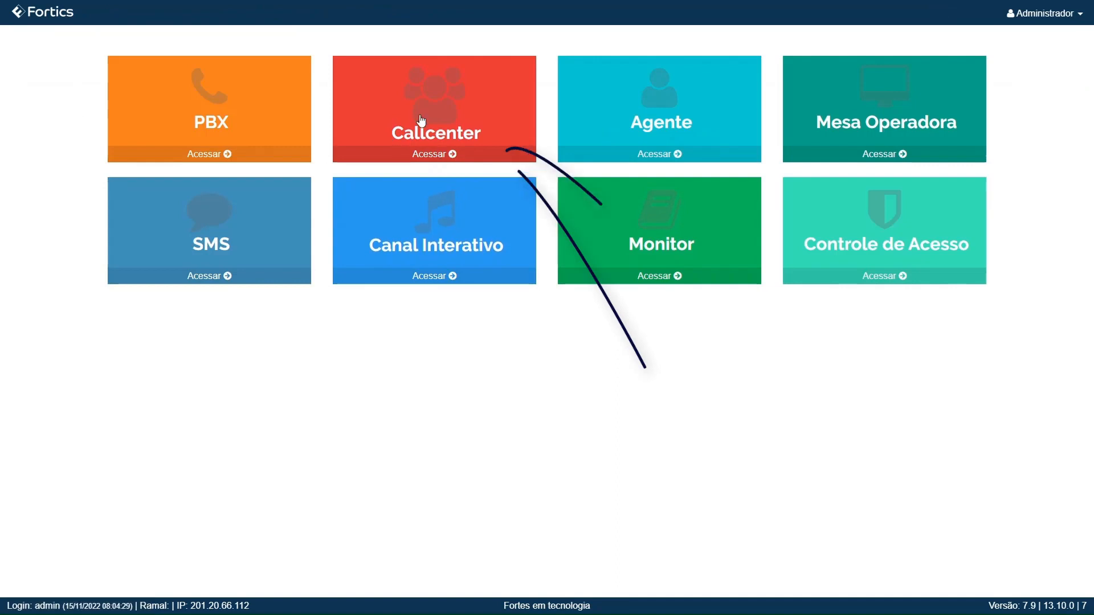
Step: Go to the Callcenter dialer campaign list and add a new campaign
left_click(422, 120)
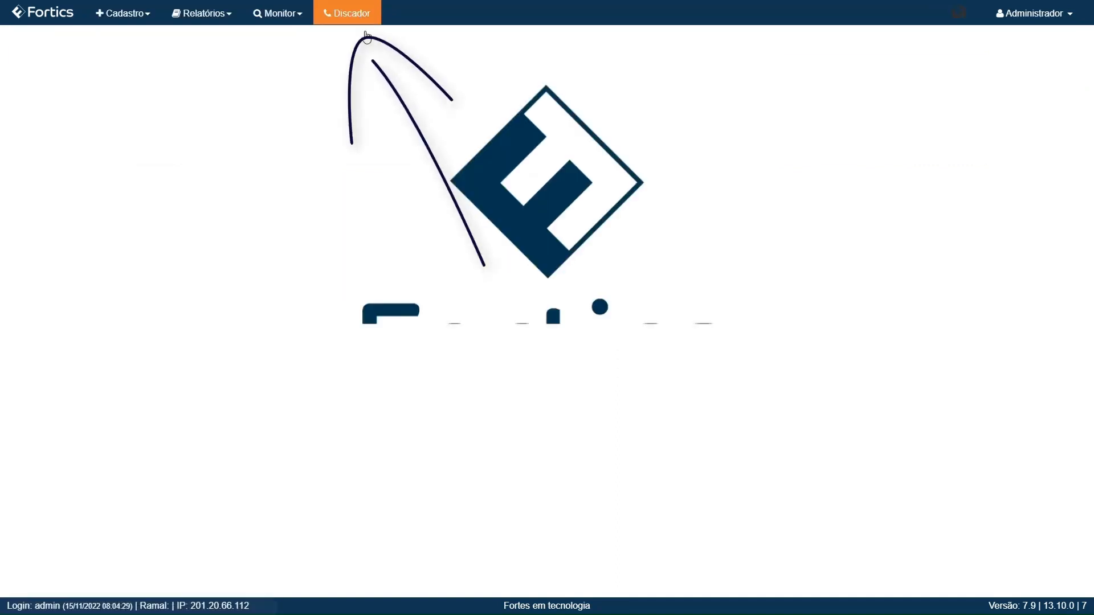
left_click(365, 23)
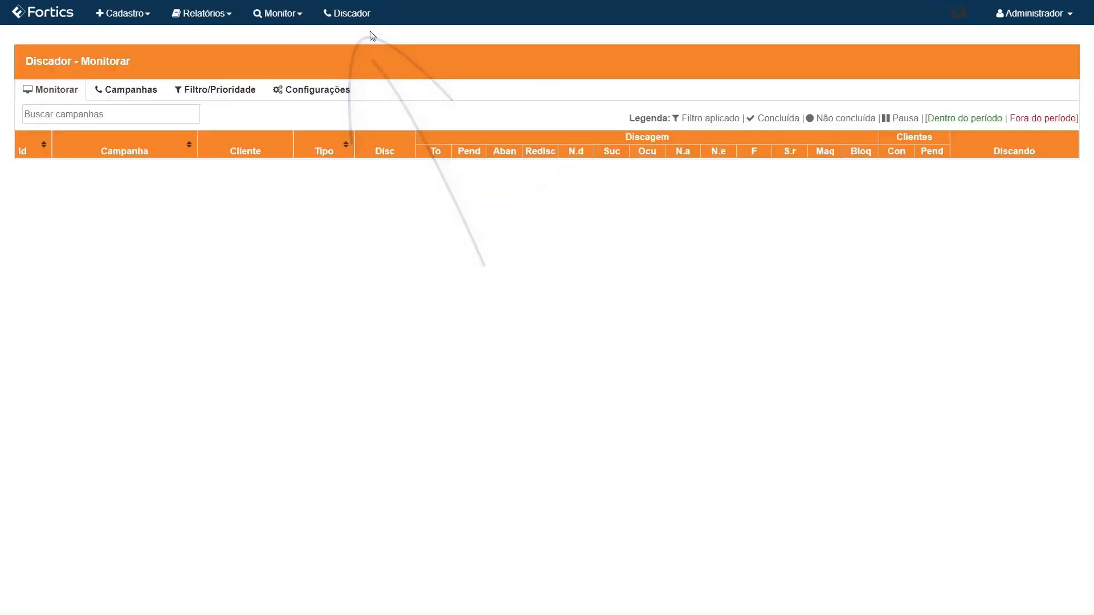
left_click(104, 94)
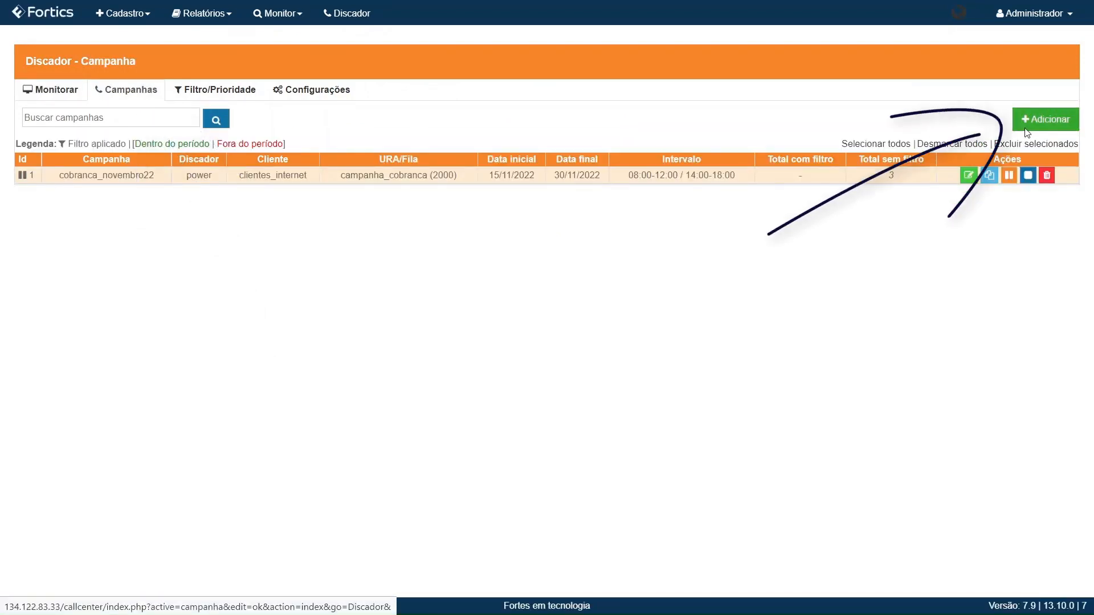
left_click(1030, 127)
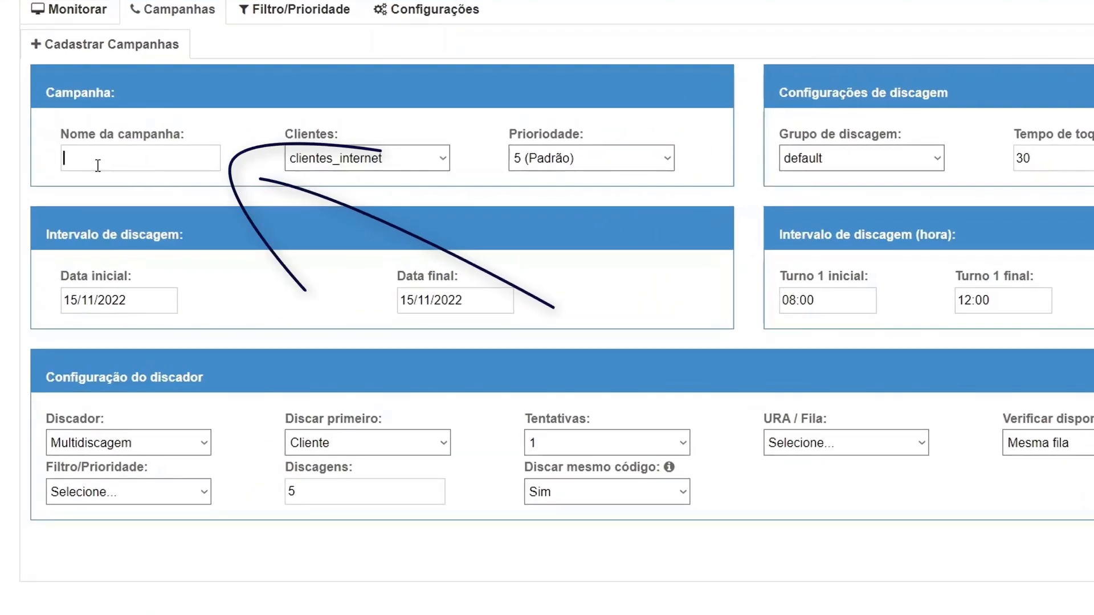
Step: Name the campaign ura_reversa_inativos and assign the clientes_tv_assinatura client list
left_click(98, 165)
type("ura_reversa_inativos")
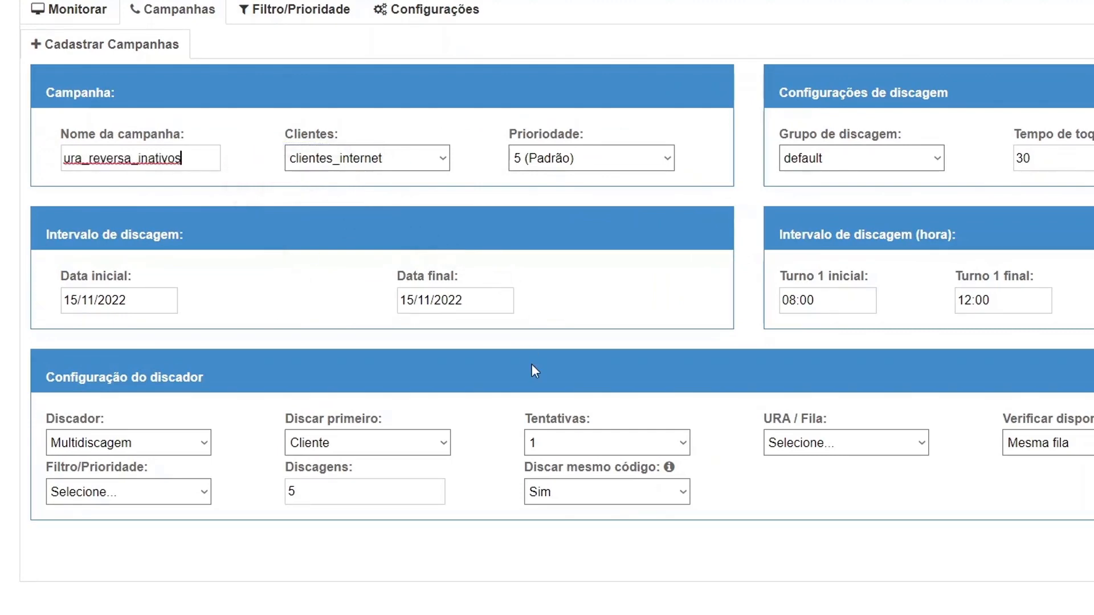
left_click(399, 158)
left_click(388, 192)
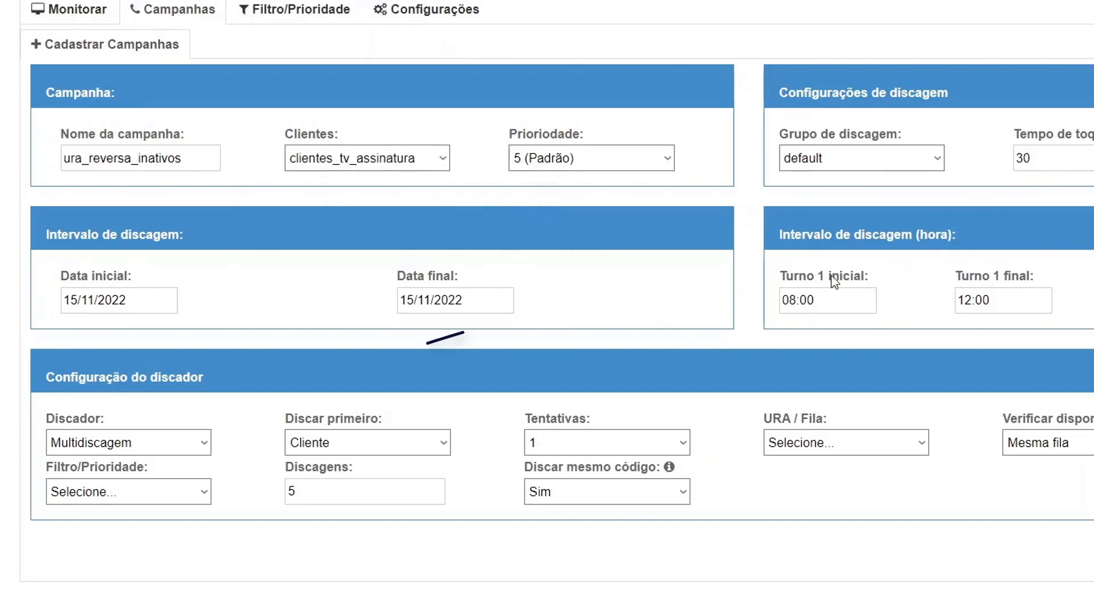
left_click_drag(79, 420, 106, 420)
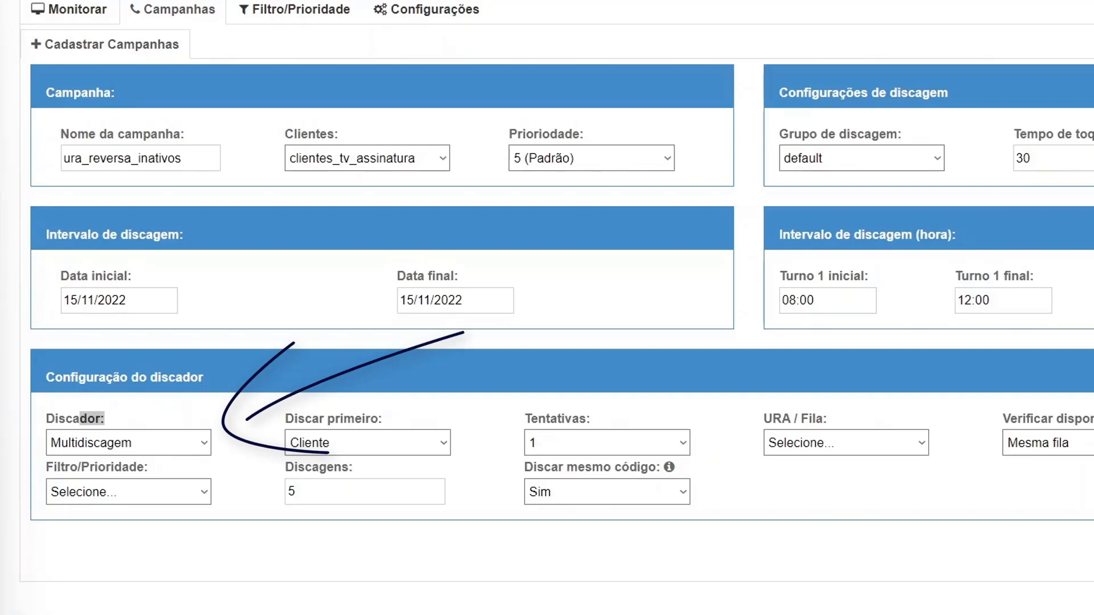
left_click(329, 605)
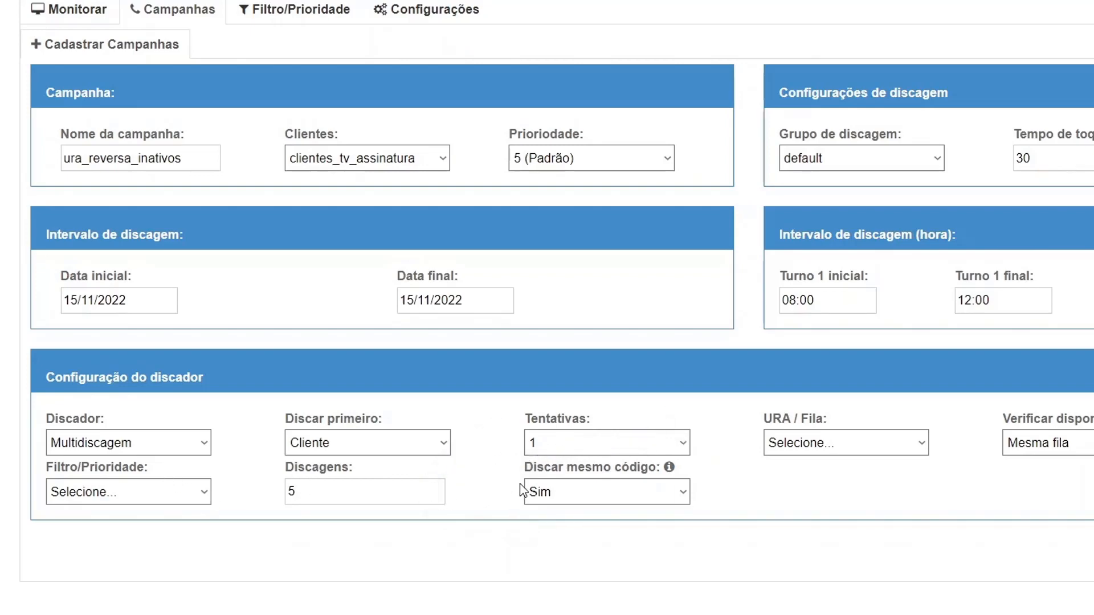
Step: Set Tentativas to 2 and Discar mesmo código to Não
left_click(567, 443)
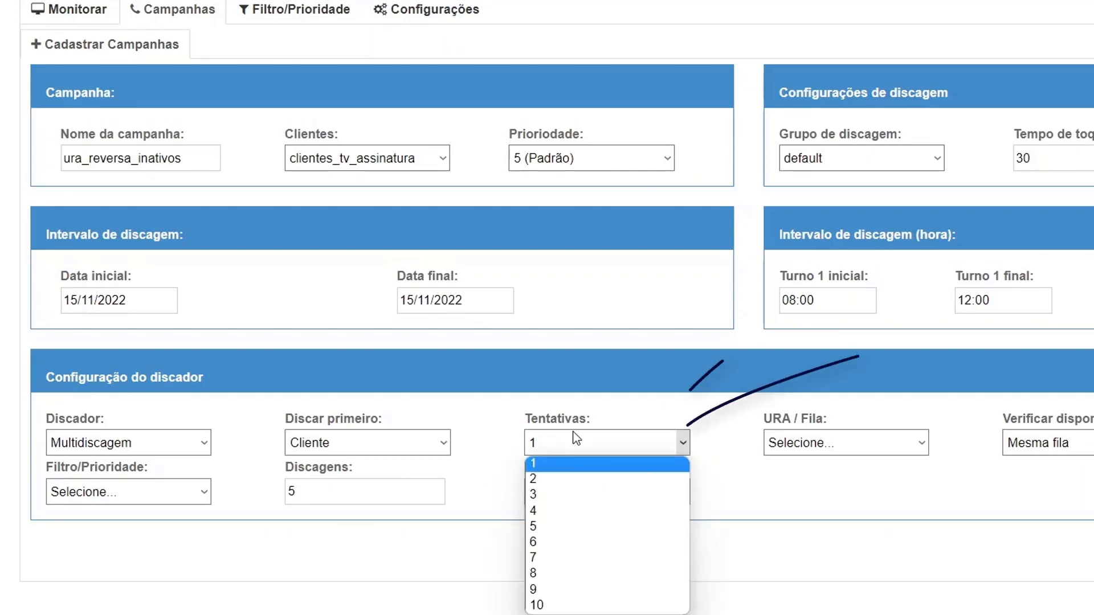
left_click(578, 480)
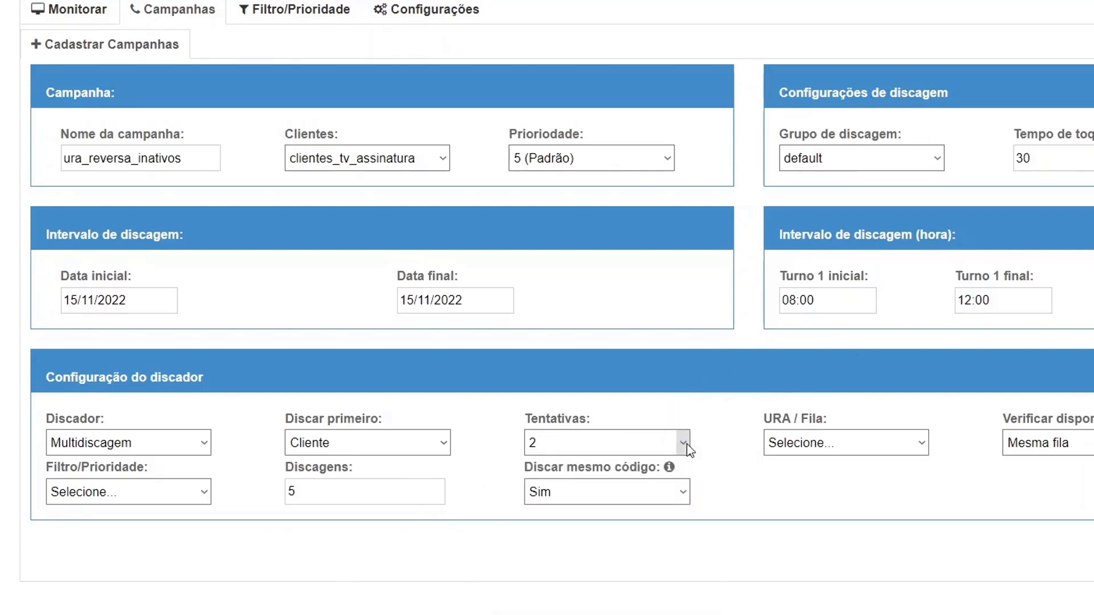
left_click(646, 496)
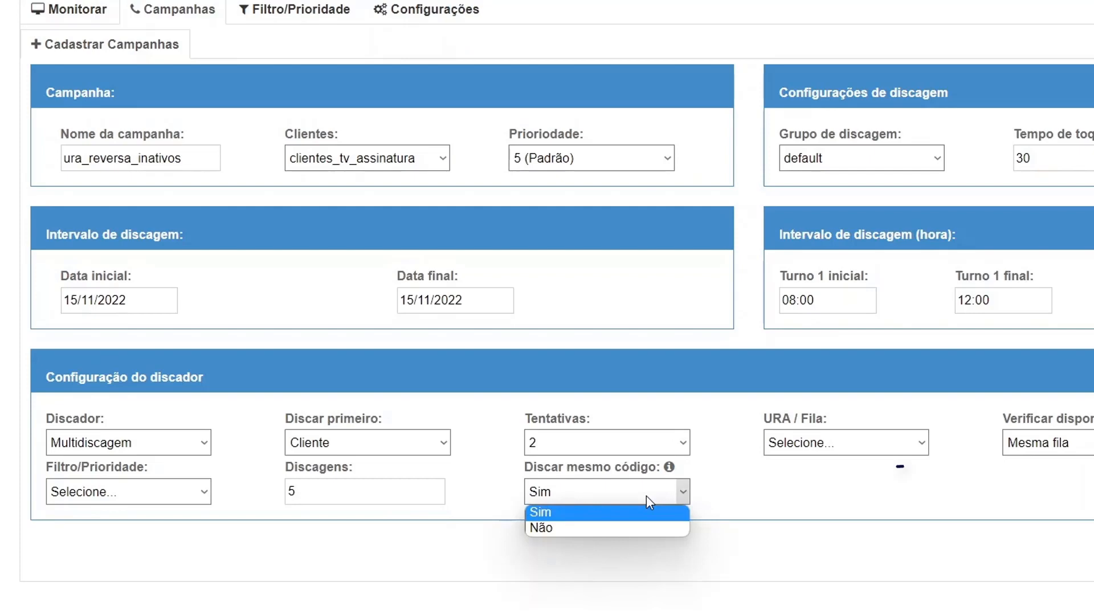
left_click(587, 529)
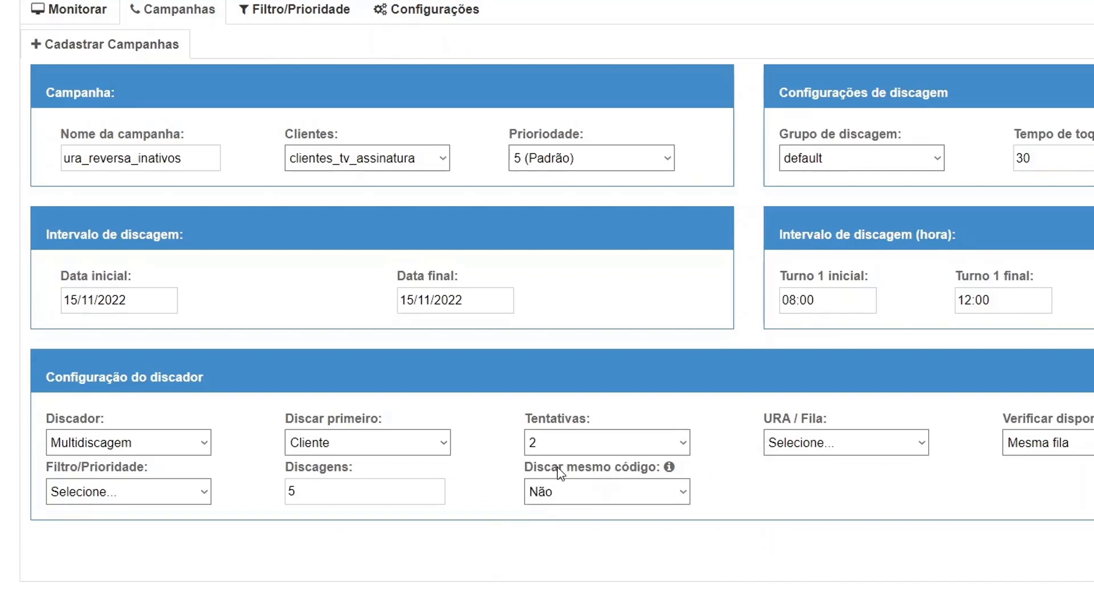
Step: Route the campaign to URA ura_reversa_cobranca (3000) and save it
left_click(802, 450)
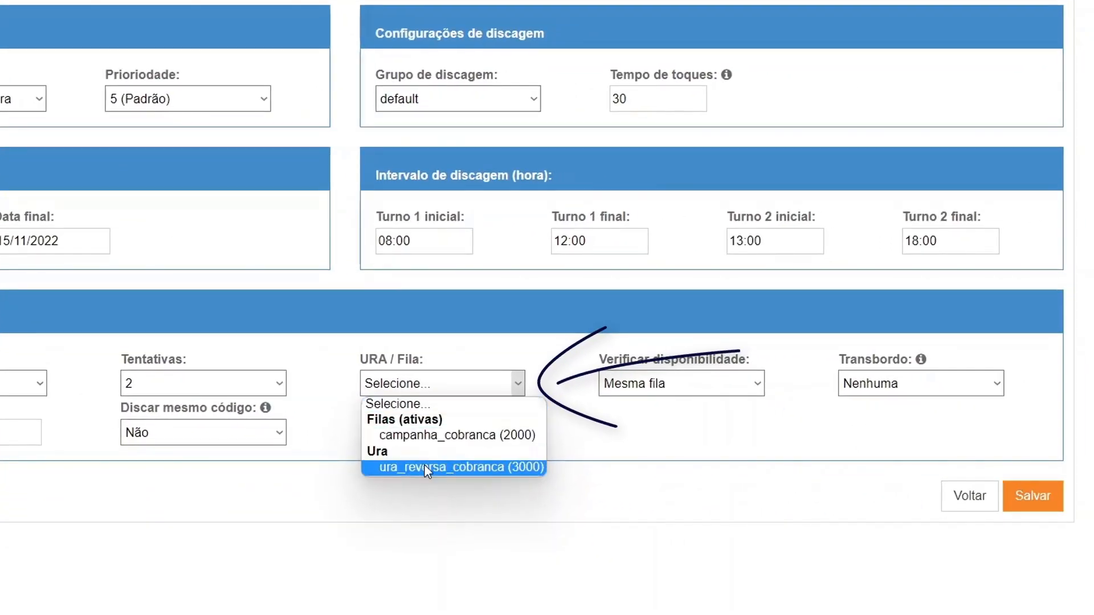
left_click(465, 468)
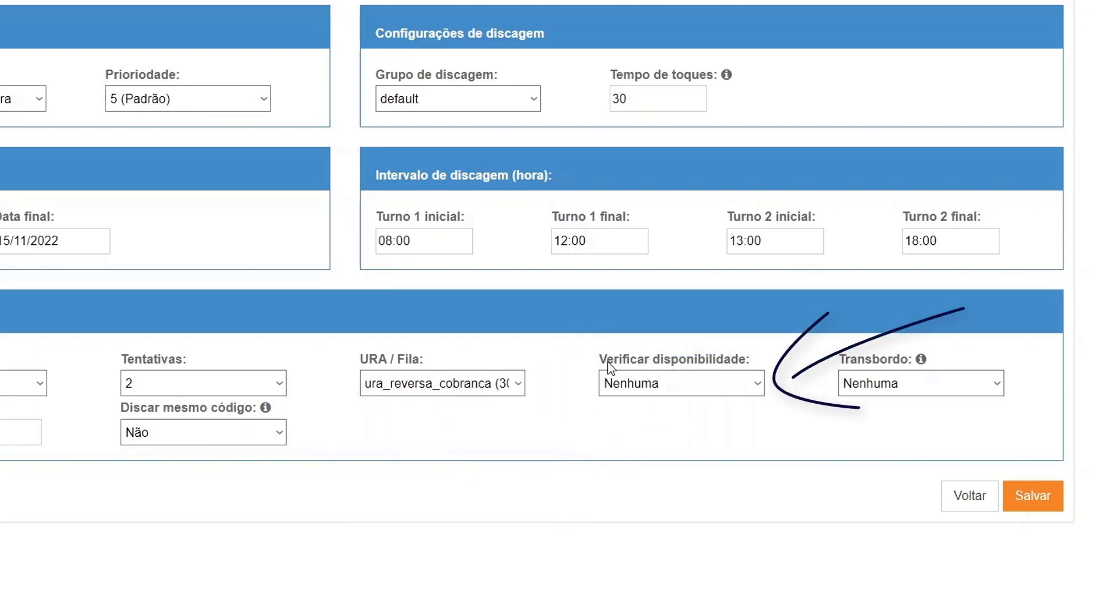
left_click_drag(605, 363, 751, 364)
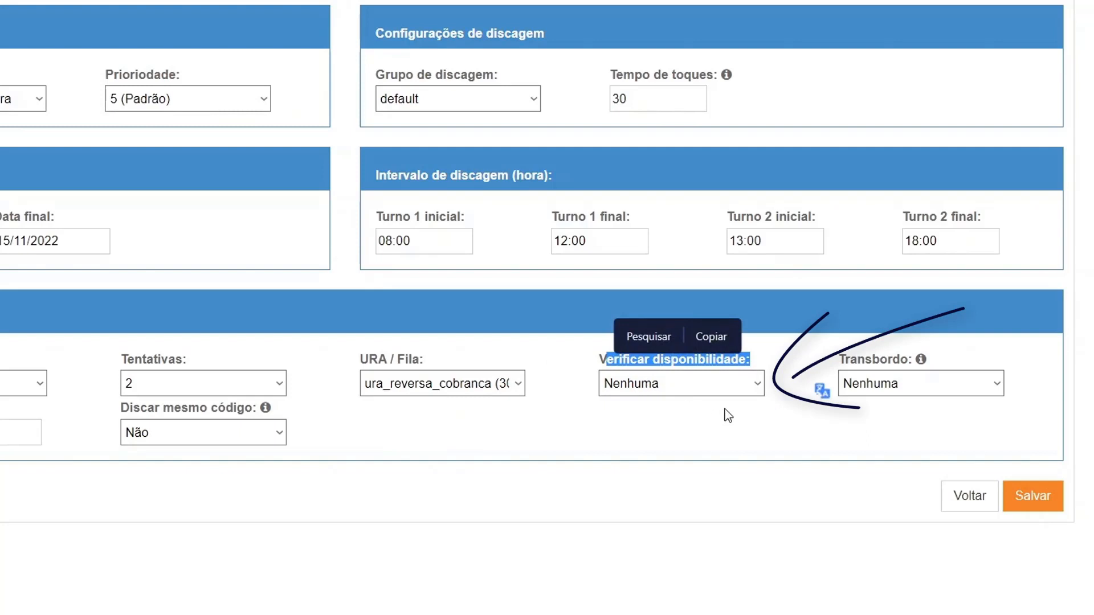
left_click(620, 430)
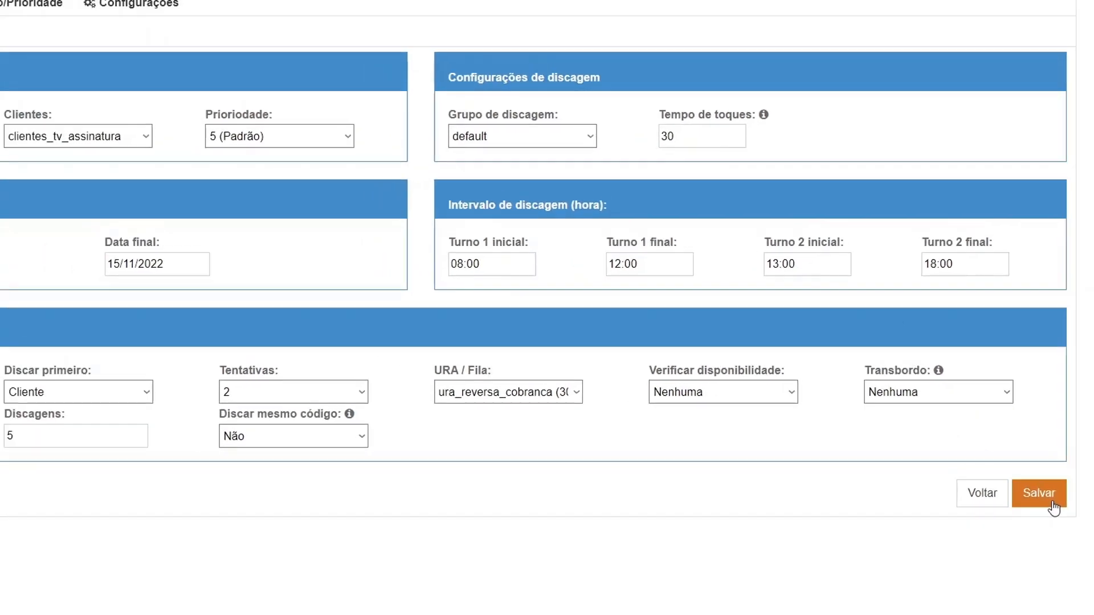
left_click(1047, 505)
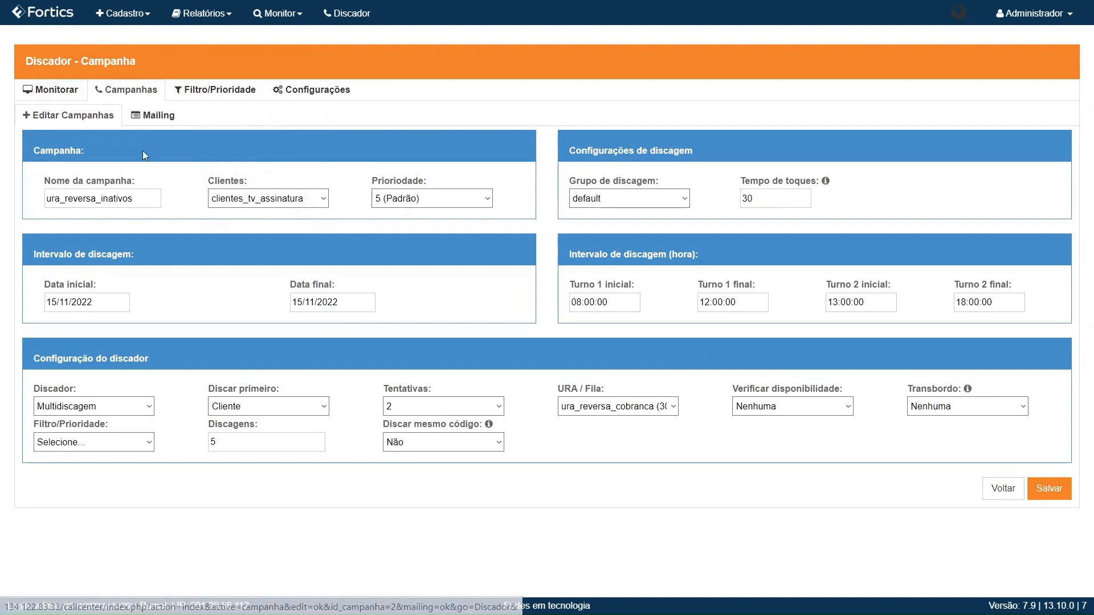
Step: Check the mailing list, reopen ura_reversa_inativos for editing, and view the dialer's Configurações settings
left_click(175, 126)
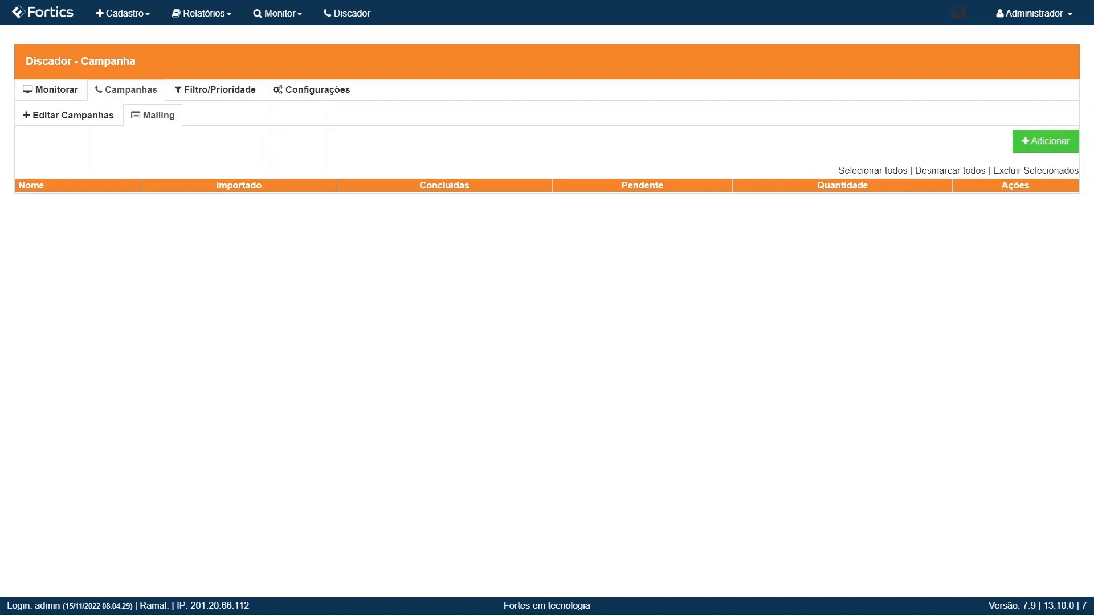
left_click(119, 95)
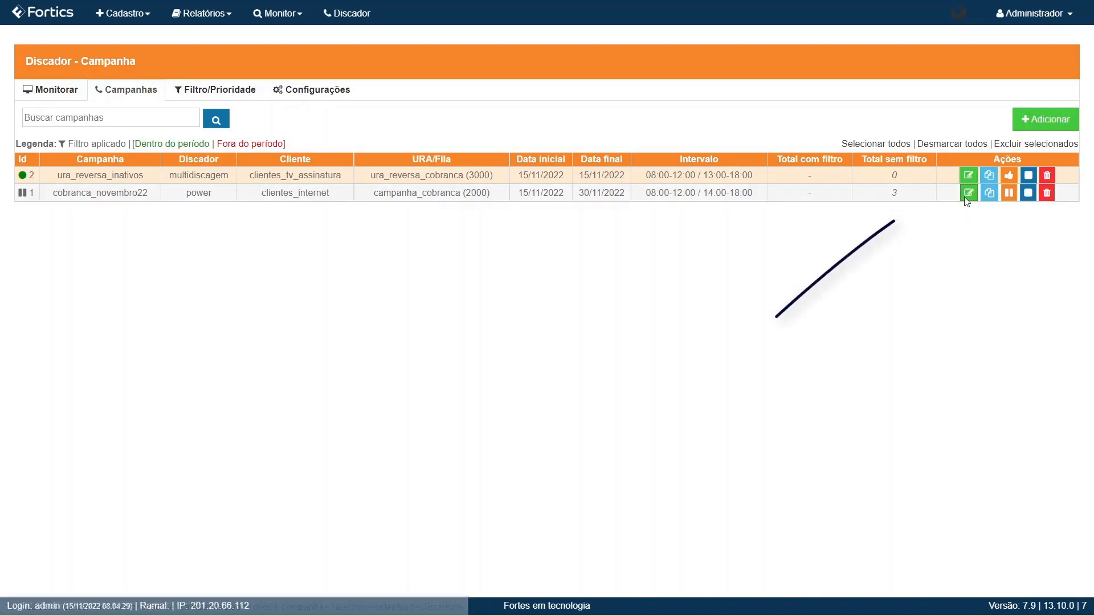
left_click(969, 176)
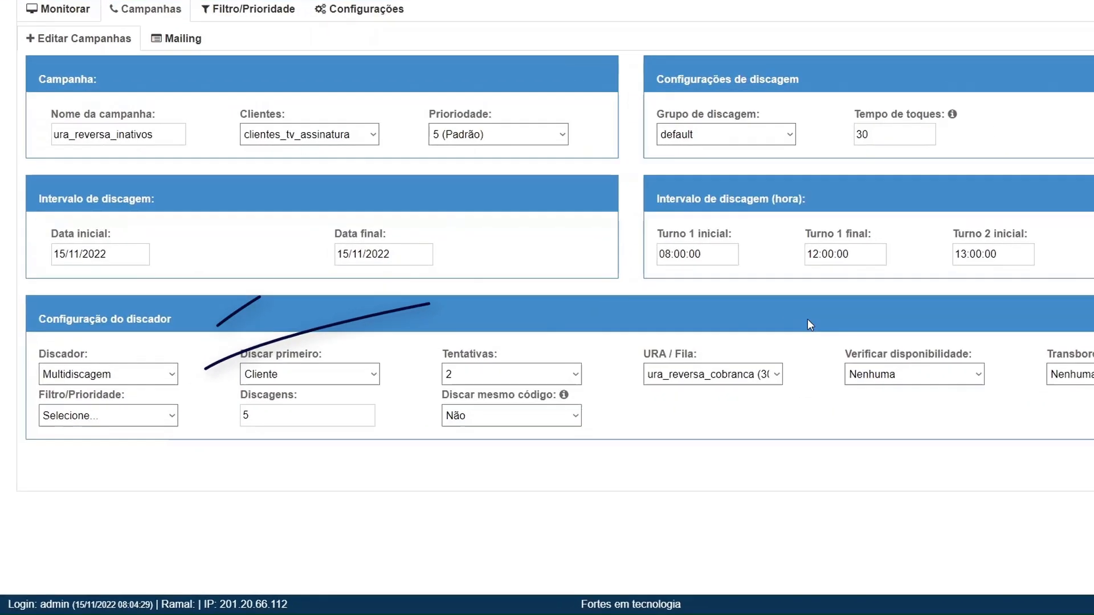
left_click(172, 373)
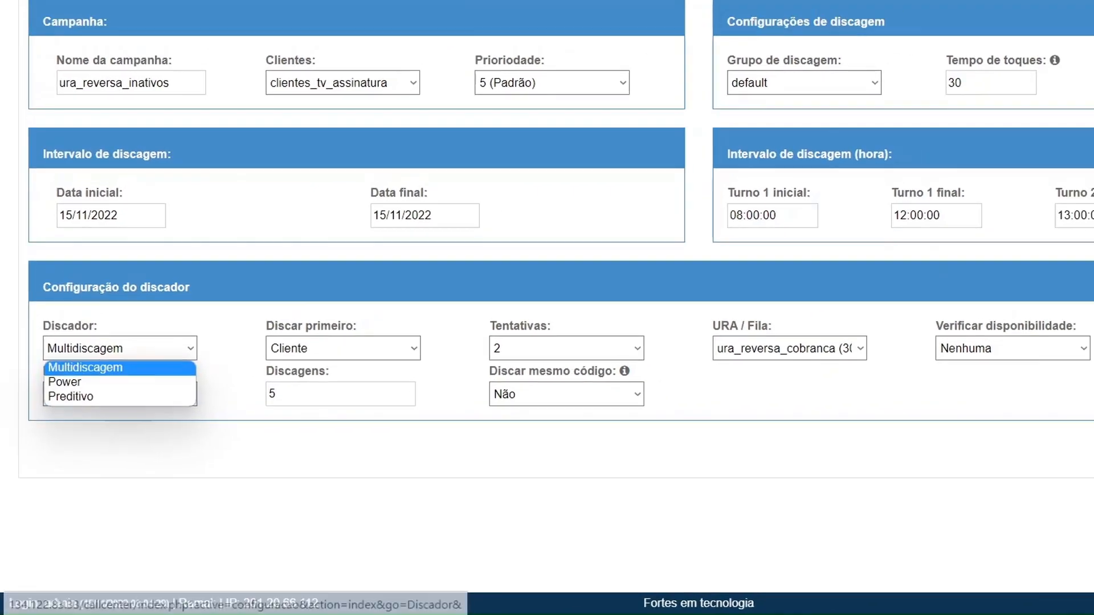
left_click(372, 31)
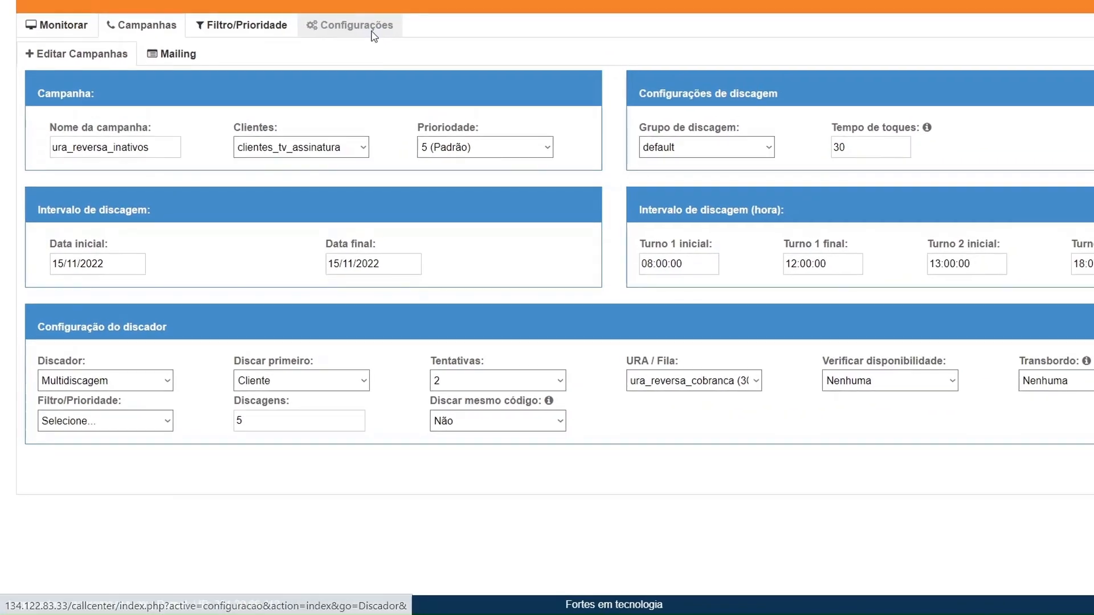